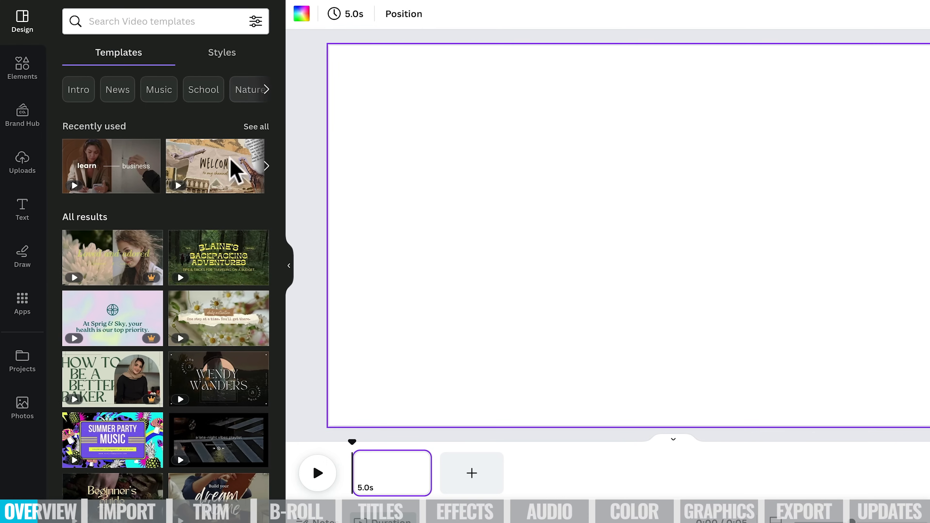
# Step: Browse the available video templates from the recently used ones through the full results and back
pyautogui.scroll(-1, 177, 315)
pyautogui.scroll(-5, 177, 311)
pyautogui.scroll(6, 187, 205)
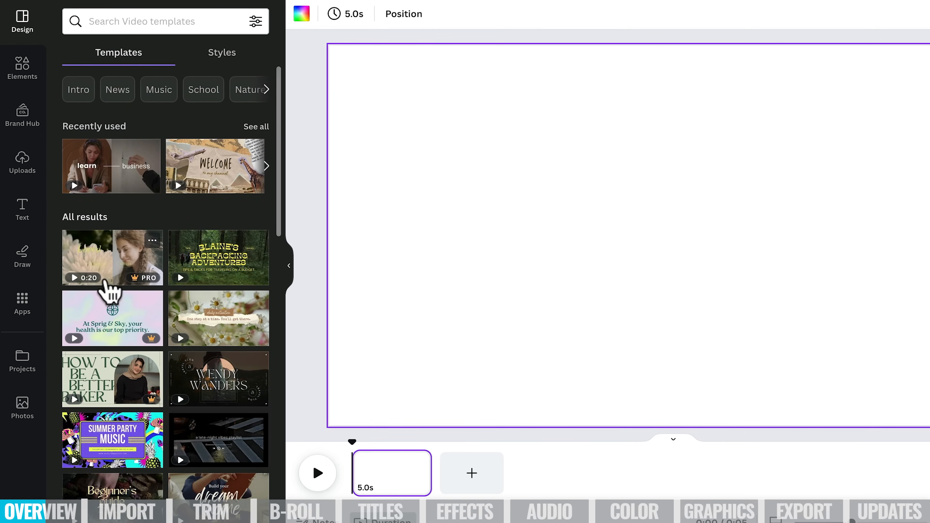
pyautogui.scroll(-9, 158, 396)
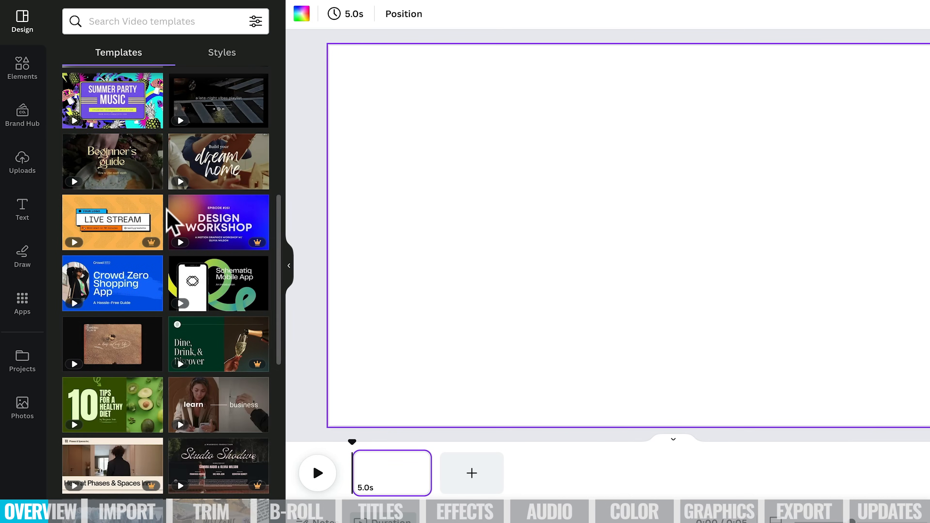
pyautogui.scroll(-10, 172, 220)
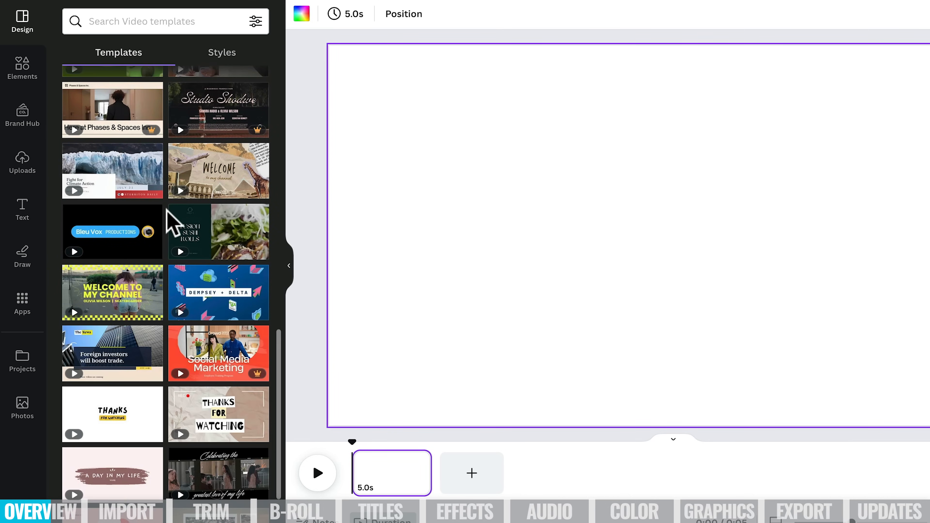
pyautogui.scroll(10, 167, 209)
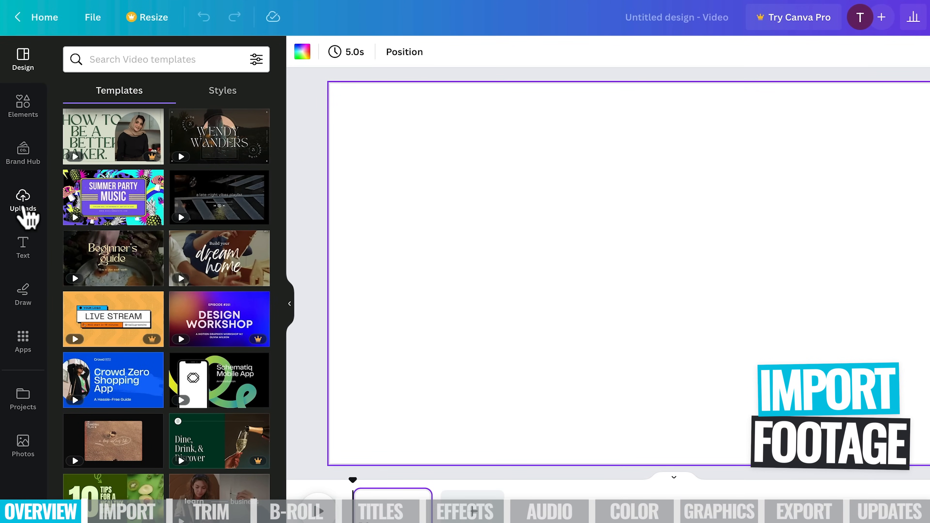
# Step: Display the uploaded videos and look at the options for adding more media, without uploading a file
pyautogui.click(23, 200)
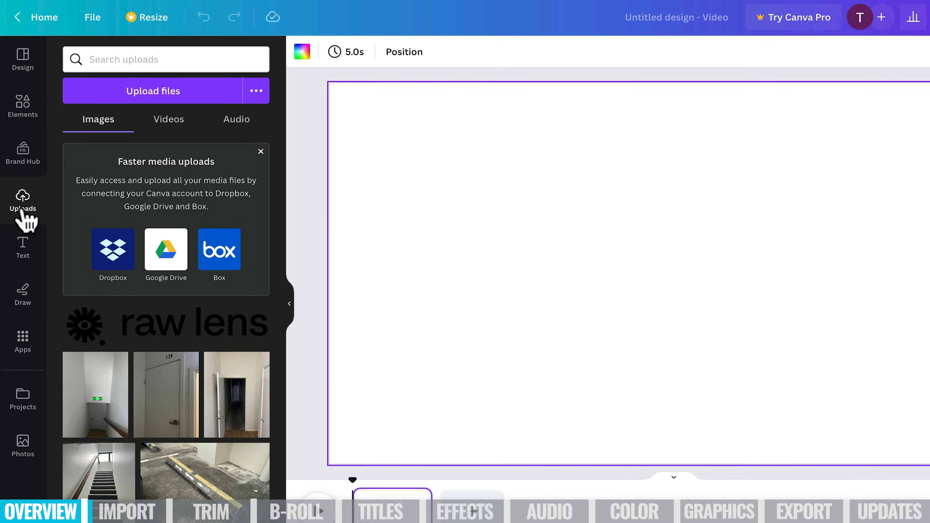
pyautogui.click(165, 126)
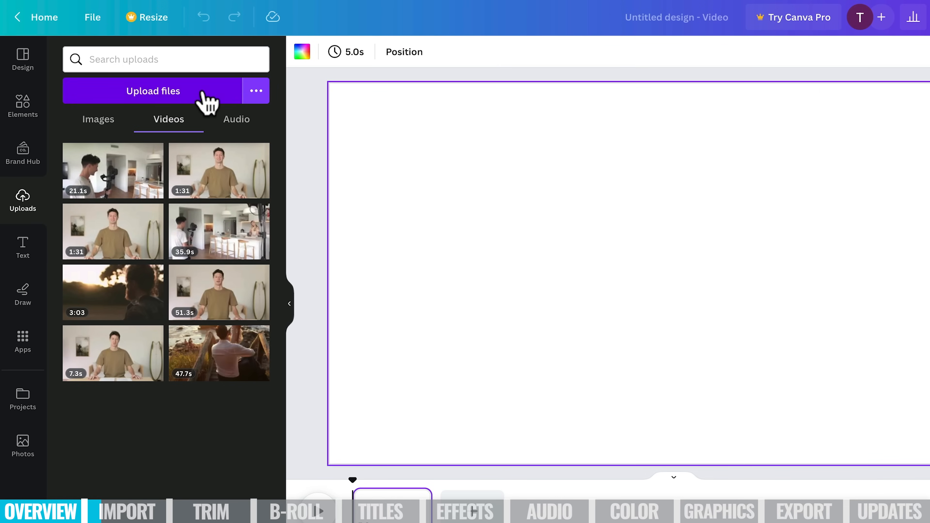
pyautogui.click(184, 94)
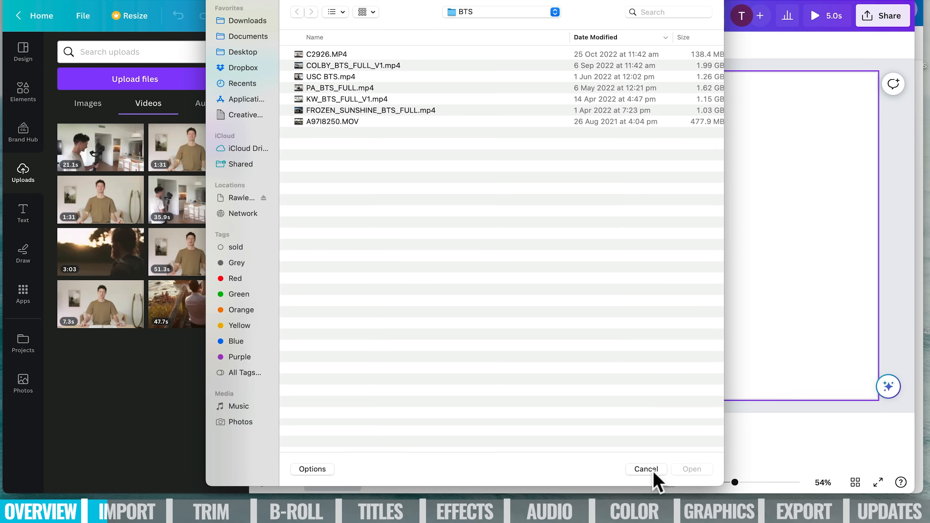
pyautogui.click(646, 469)
pyautogui.click(224, 80)
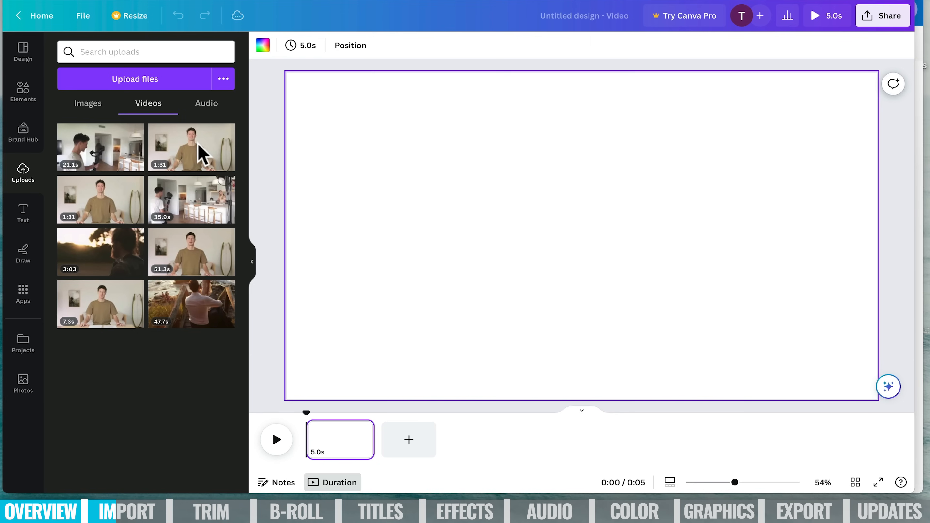
# Step: Add the uploaded 1:31 talking-head clip to the blank page and align and scale it to fill the whole page
pyautogui.moveTo(202, 153)
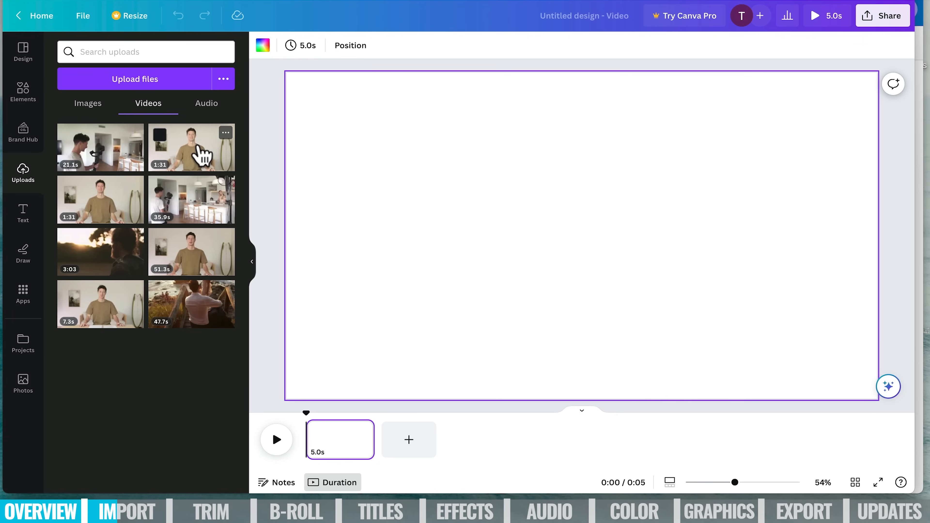
pyautogui.moveTo(185, 162); pyautogui.dragTo(374, 137)
pyautogui.moveTo(337, 99); pyautogui.dragTo(285, 75)
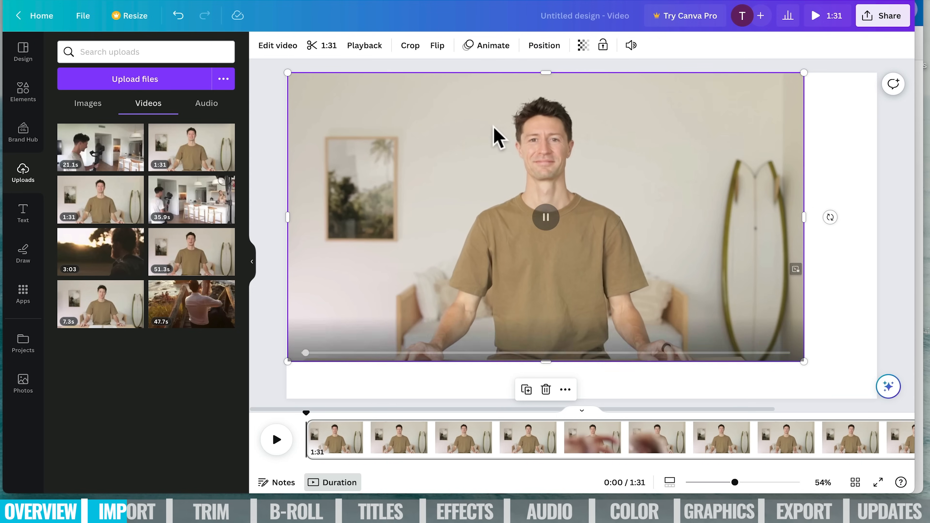
pyautogui.click(547, 222)
pyautogui.moveTo(803, 361); pyautogui.dragTo(890, 389)
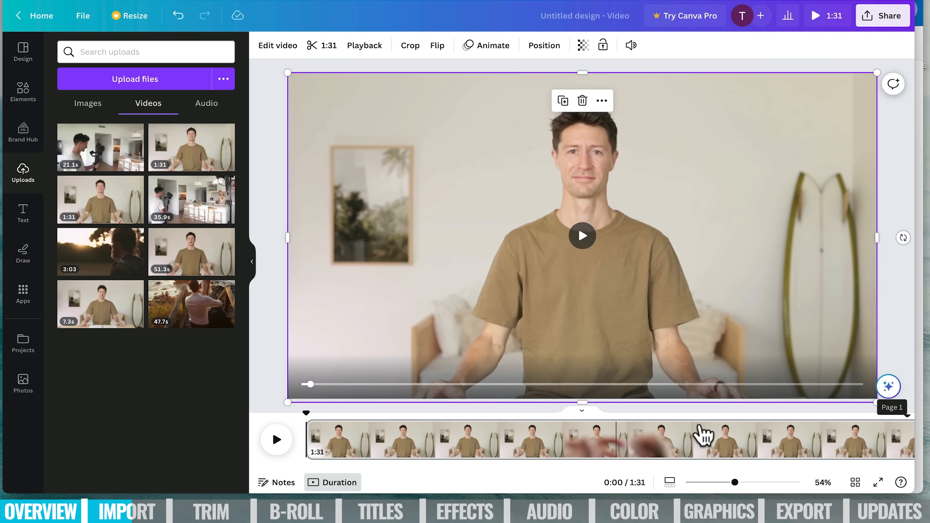
# Step: Reduce the page zoom to 44% and shrink the timeline so the whole clip fits in it
pyautogui.hscroll(5, 839, 440)
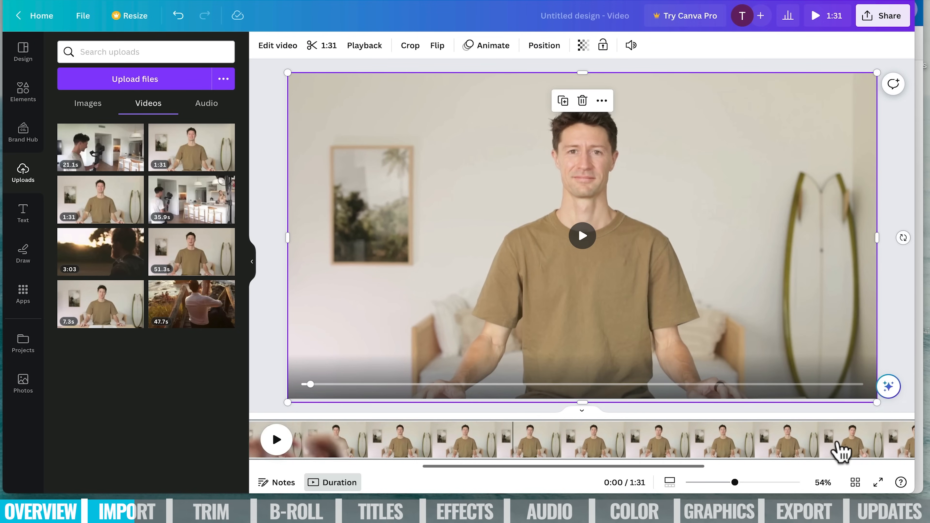
pyautogui.hscroll(2, 839, 443)
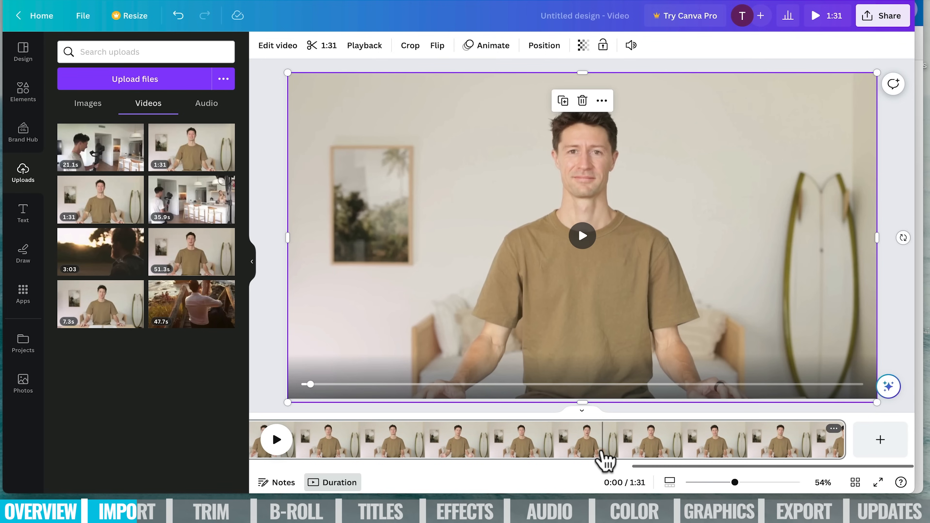
pyautogui.hscroll(-7, 605, 458)
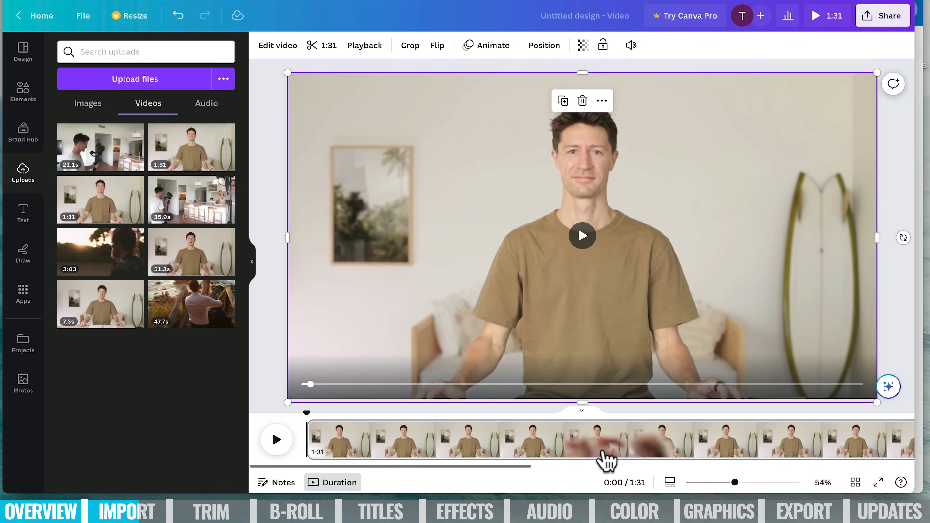
pyautogui.moveTo(732, 484)
pyautogui.mouseDown()
pyautogui.moveTo(712, 487)
pyautogui.moveTo(730, 487)
pyautogui.mouseUp()
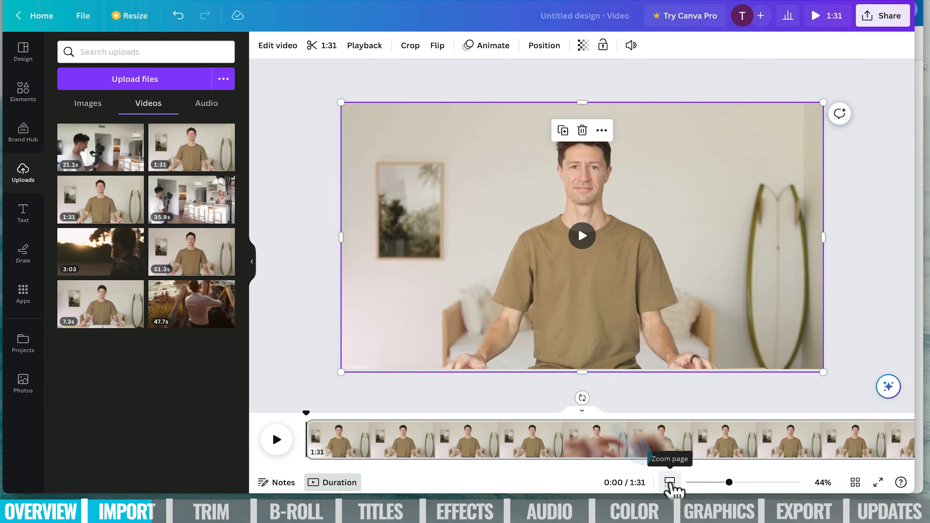
pyautogui.click(670, 483)
pyautogui.moveTo(706, 483); pyautogui.dragTo(761, 484)
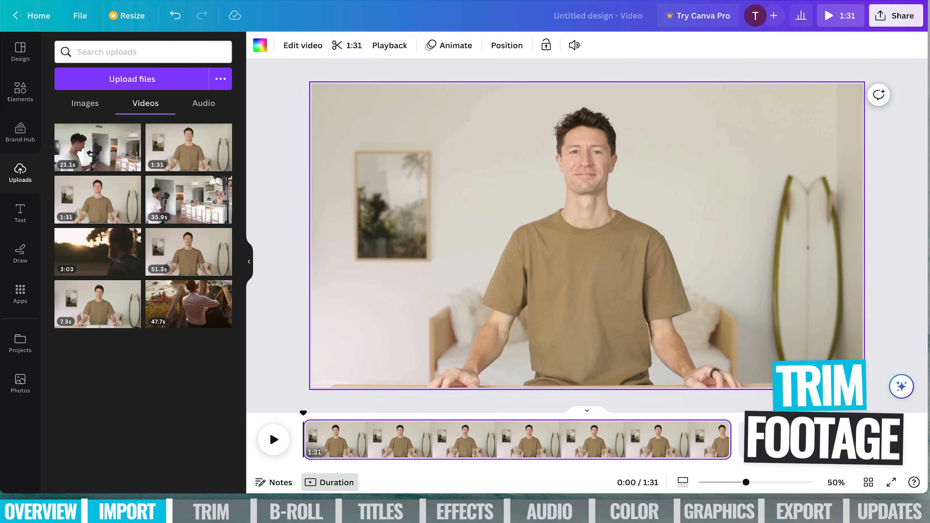
# Step: Preview the clip's opening and split it at 0:26
pyautogui.click(280, 444)
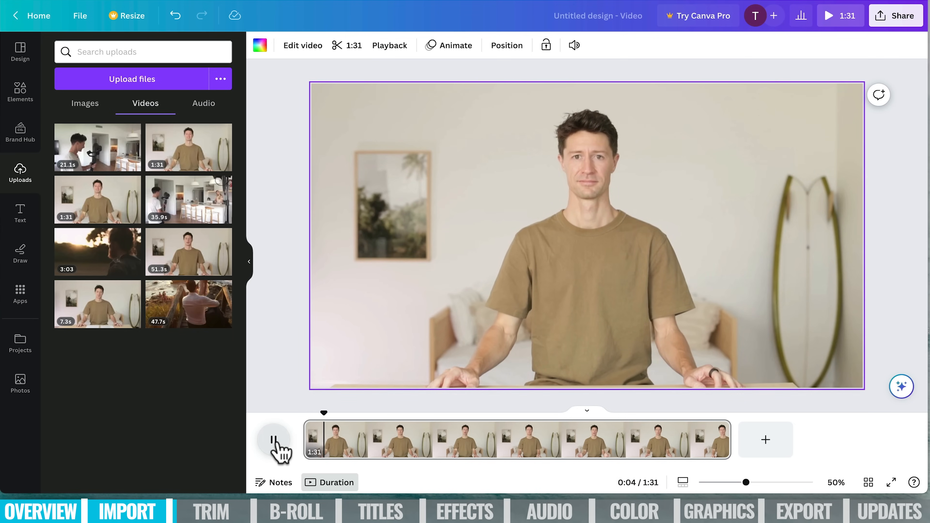
pyautogui.click(275, 442)
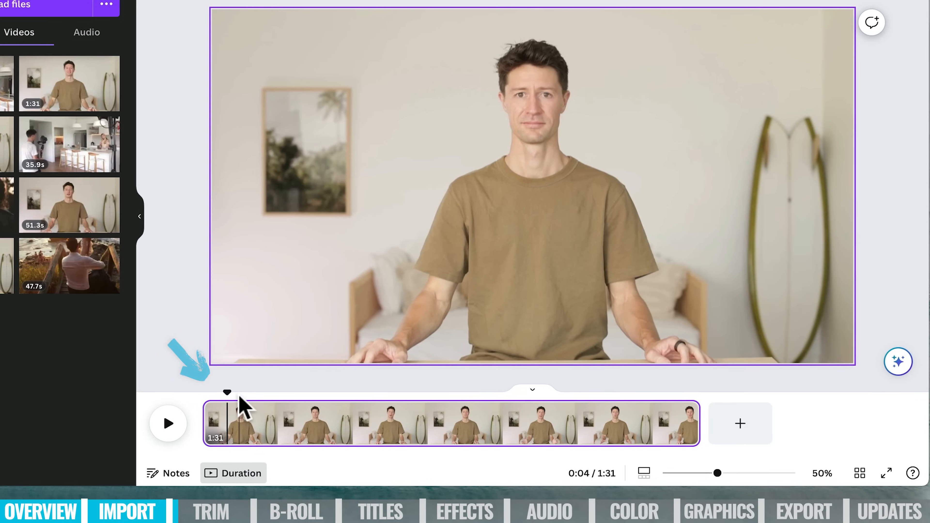
pyautogui.moveTo(228, 394); pyautogui.dragTo(343, 392)
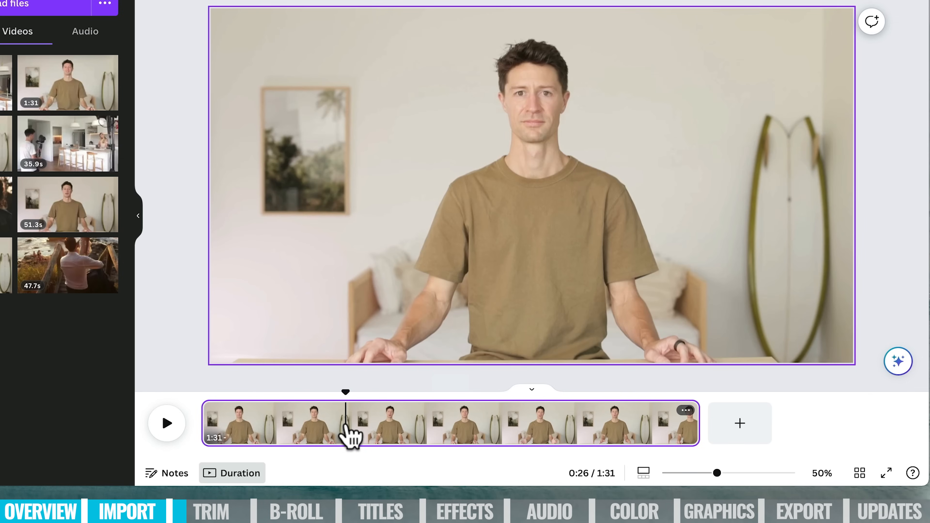
pyautogui.rightClick(347, 429)
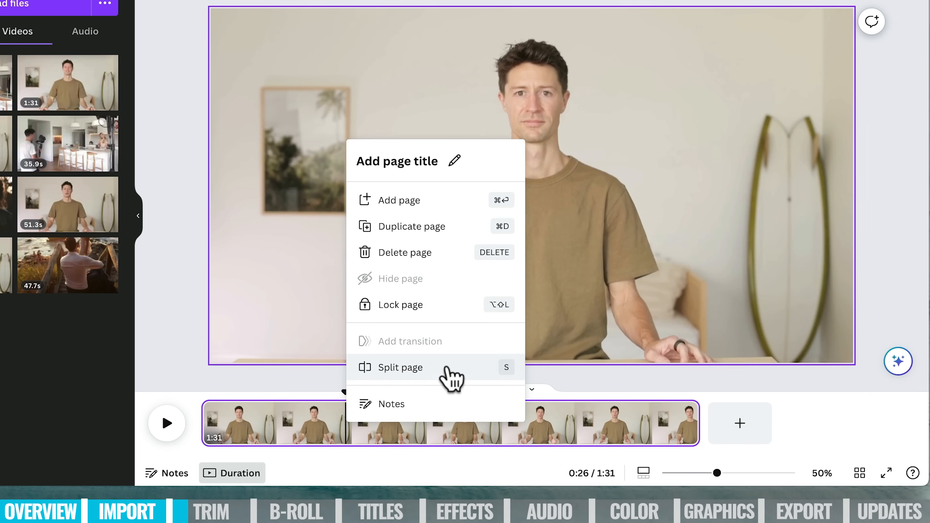
pyautogui.click(448, 369)
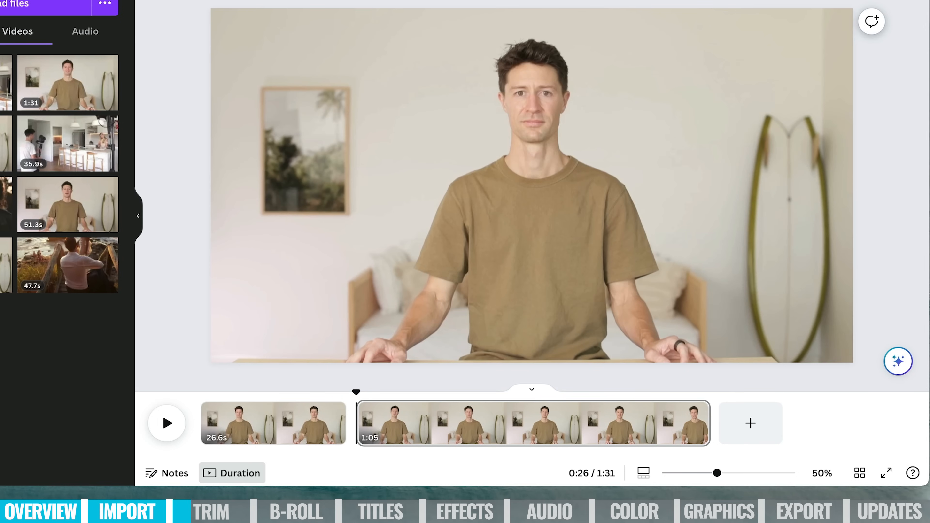
# Step: Delete the first segment, before the split
pyautogui.click(288, 433)
pyautogui.moveTo(286, 389)
pyautogui.mouseDown()
pyautogui.moveTo(237, 395)
pyautogui.moveTo(327, 388)
pyautogui.moveTo(284, 389)
pyautogui.mouseUp()
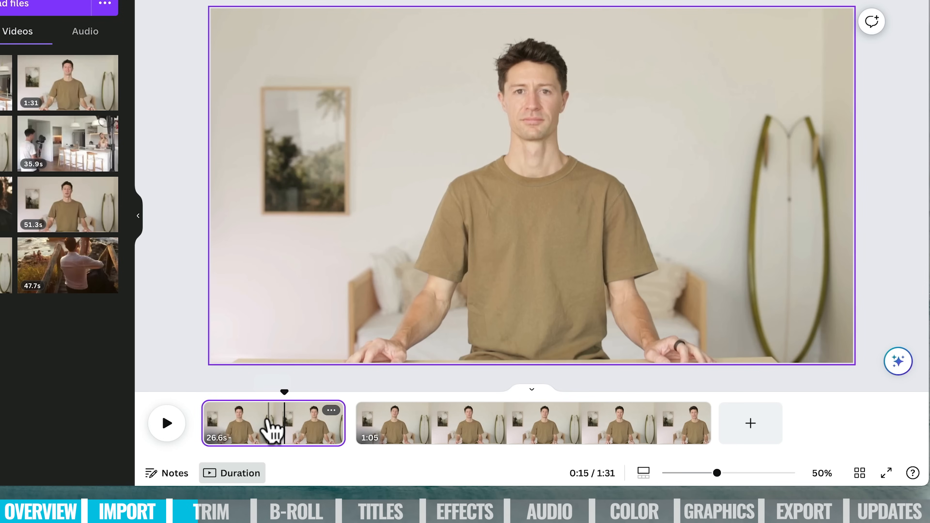
pyautogui.press('Delete')
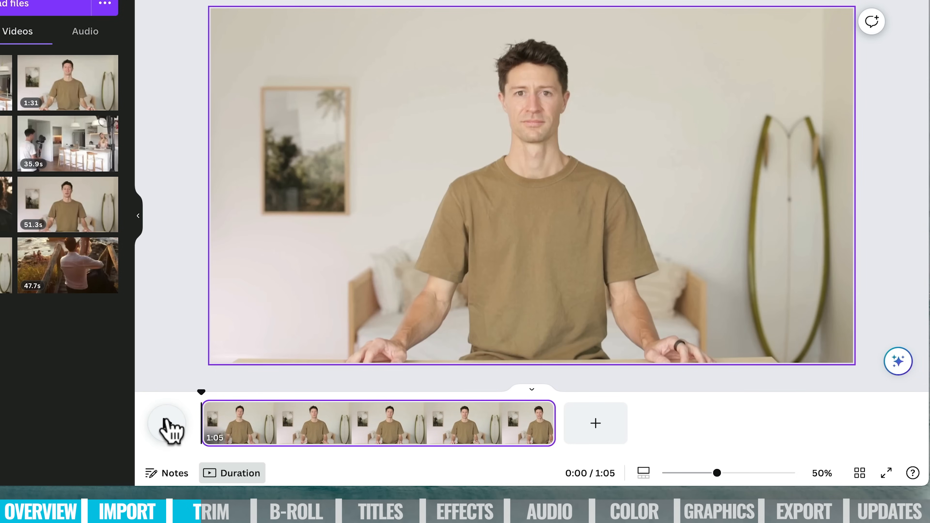
# Step: Play the opening of the remaining clip and trim its start so the clip lasts 1:04
pyautogui.click(169, 427)
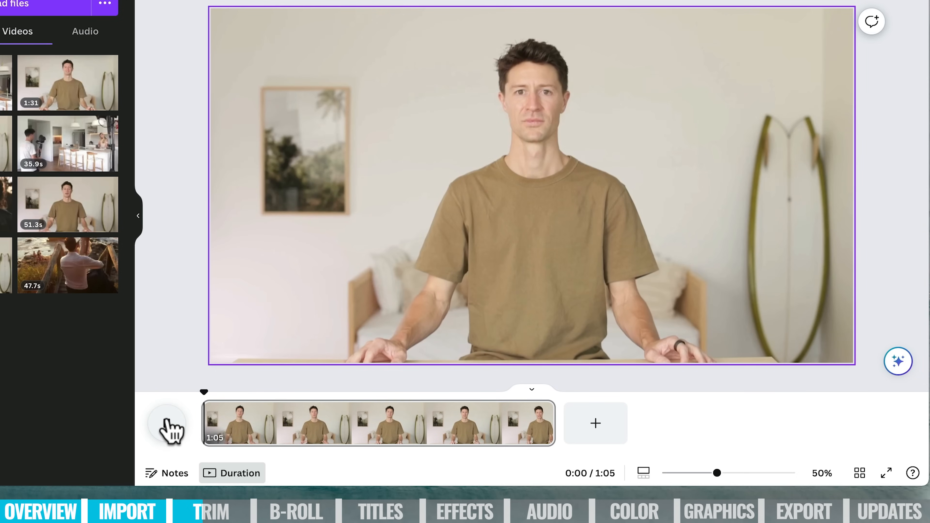
pyautogui.click(167, 428)
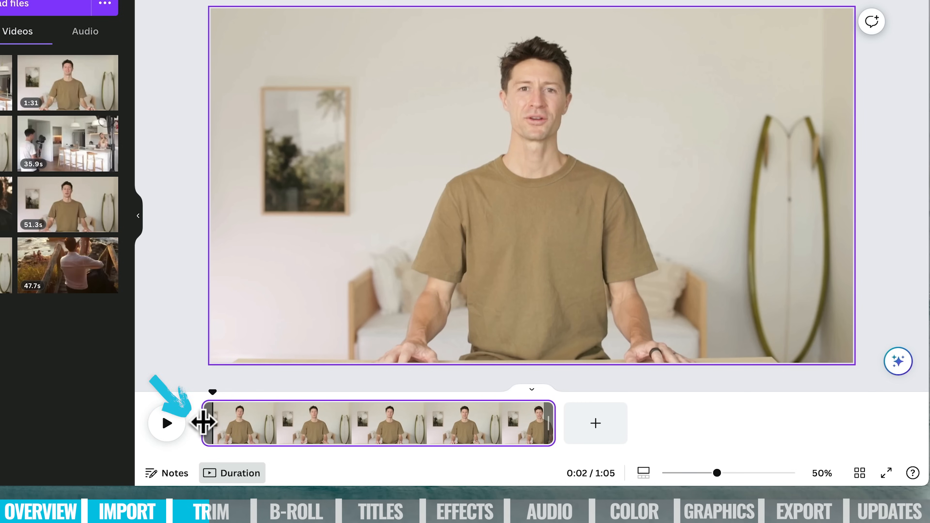
pyautogui.moveTo(203, 422); pyautogui.dragTo(207, 422)
pyautogui.click(165, 425)
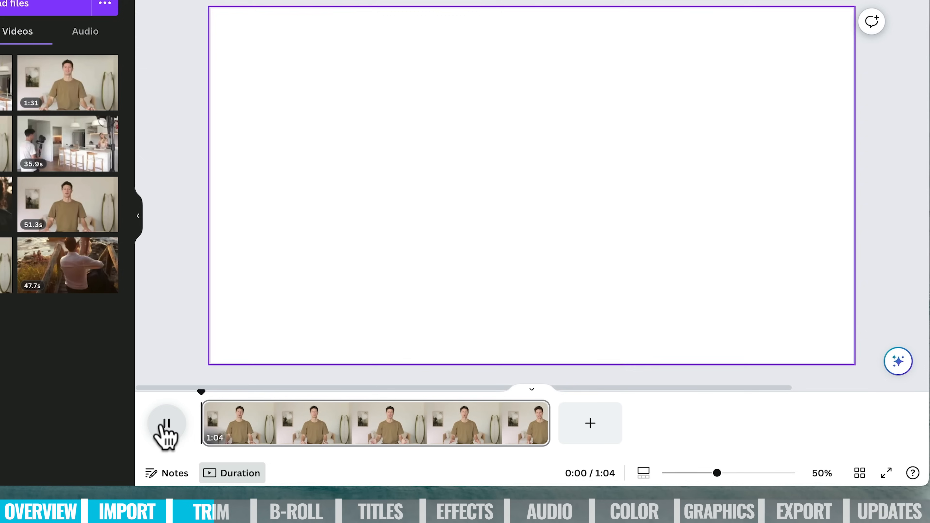
# Step: Fine-tune the trim at the clip's start and play the opening to check it
pyautogui.click(203, 423)
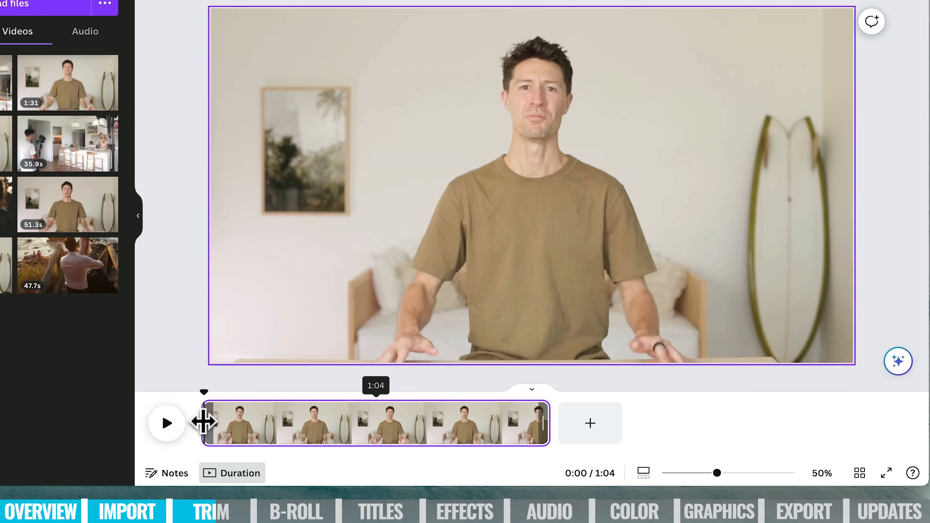
pyautogui.moveTo(205, 426); pyautogui.dragTo(206, 425)
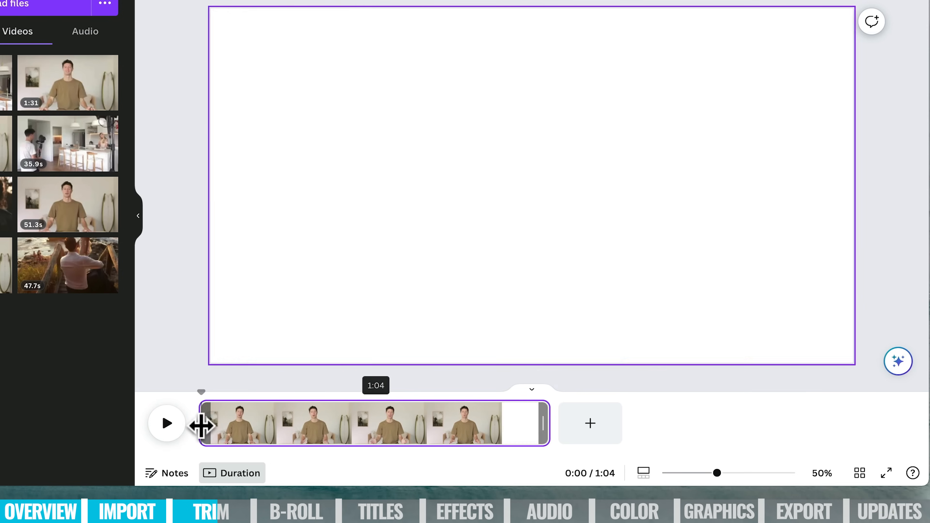
pyautogui.click(166, 426)
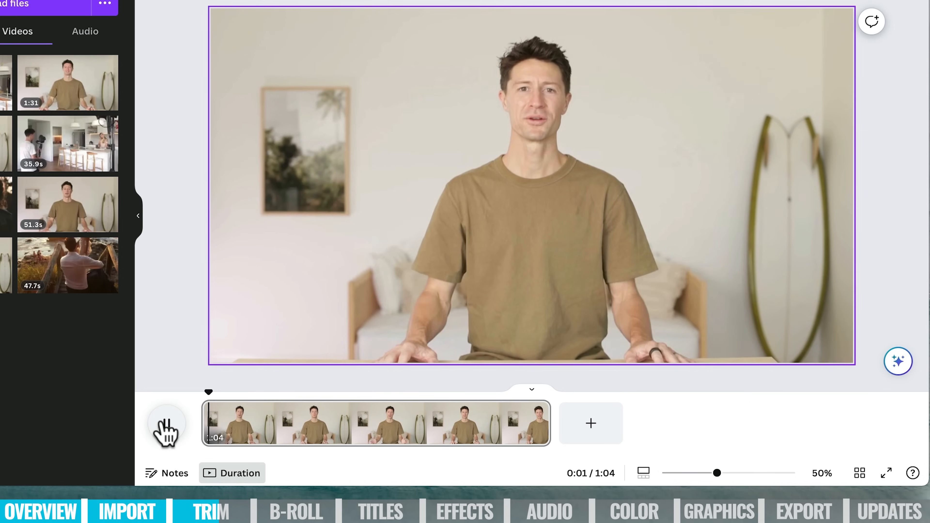
pyautogui.click(165, 425)
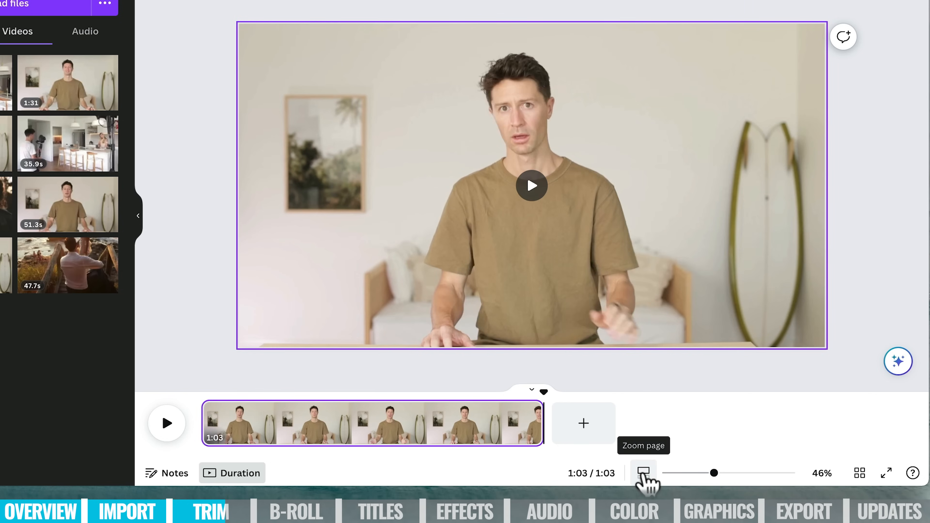
# Step: Enlarge the timeline to 86% and play the final part of the clip, stopping at 0:55 where the speech has ended
pyautogui.click(644, 475)
pyautogui.moveTo(670, 474); pyautogui.dragTo(684, 473)
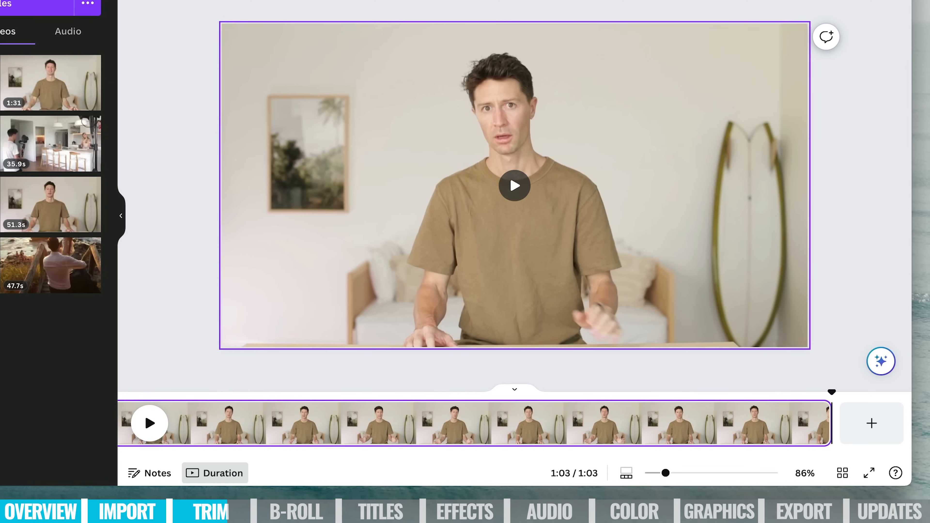
pyautogui.moveTo(831, 413); pyautogui.dragTo(667, 415)
pyautogui.press('space')
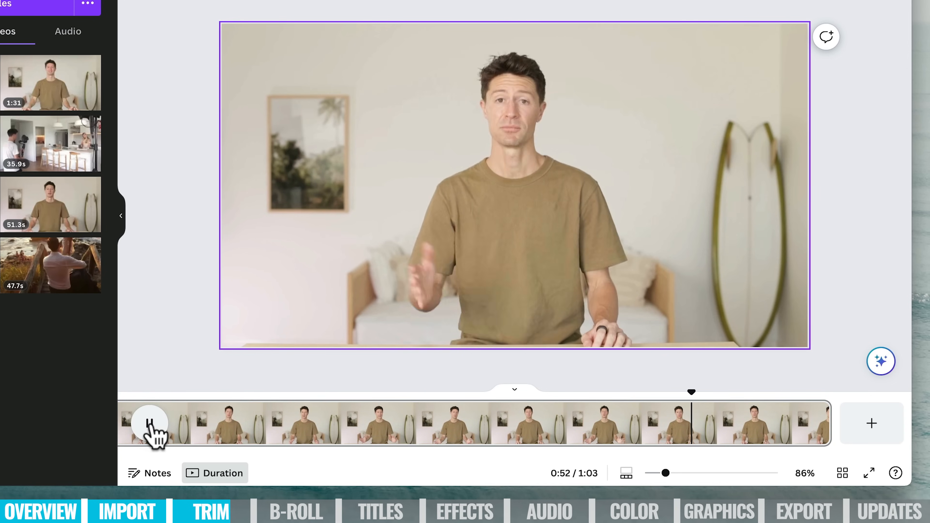
pyautogui.click(150, 423)
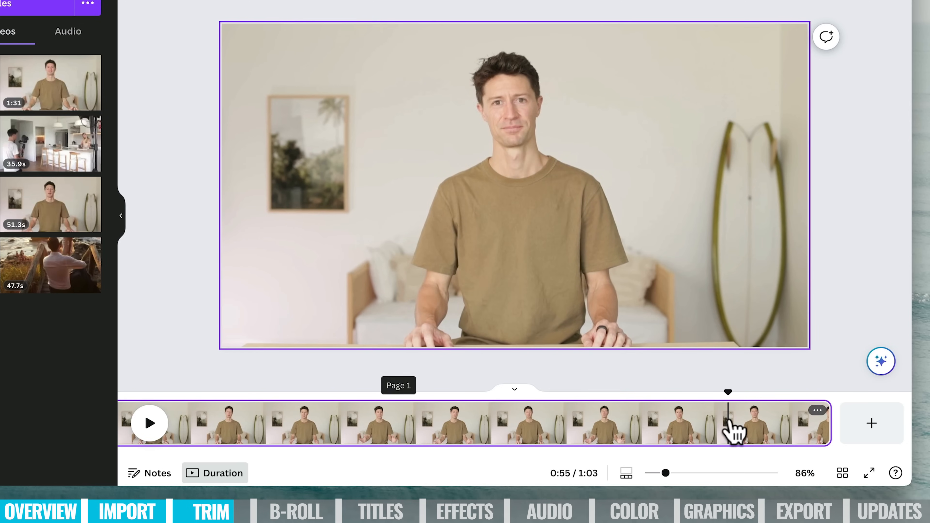
# Step: Split the clip at 0:55 and delete the segment after the split
pyautogui.rightClick(735, 431)
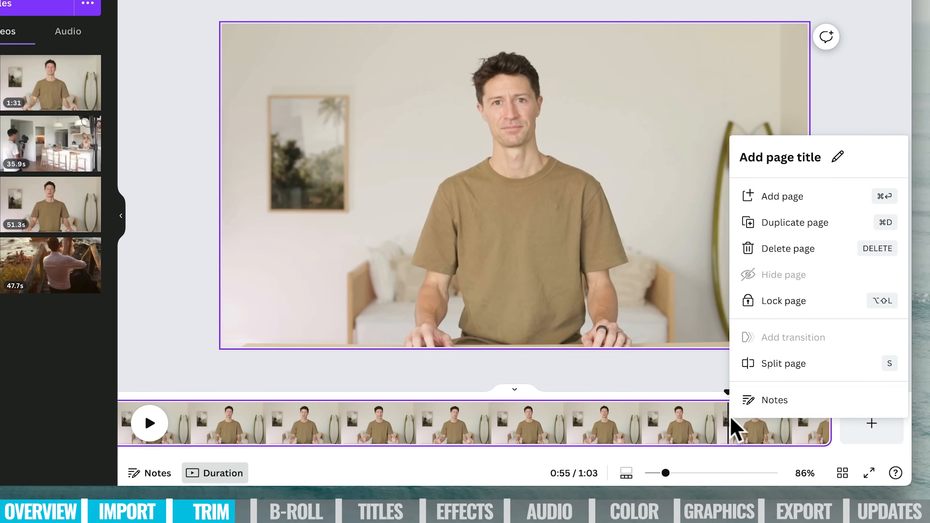
pyautogui.click(771, 365)
pyautogui.click(793, 434)
pyautogui.press('Delete')
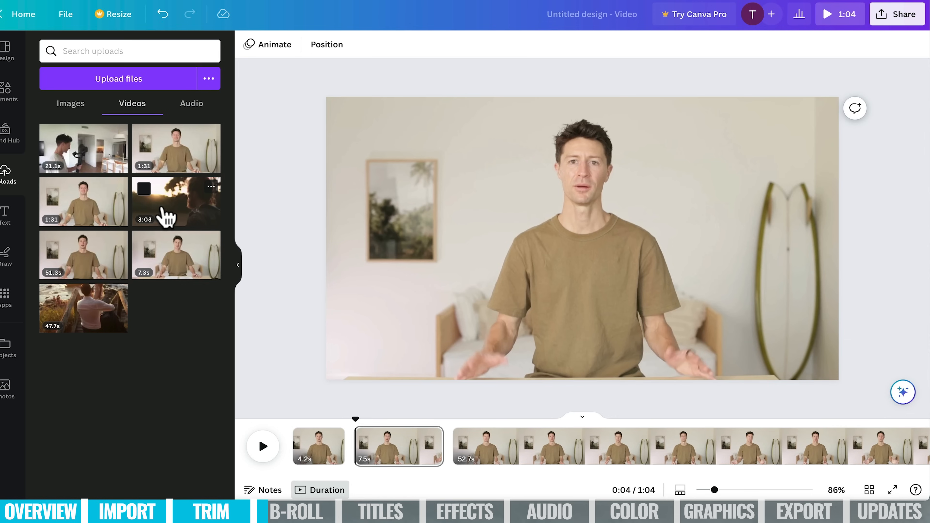
# Step: Add the 3:03 B-roll clip to the 7.5 s page and trim it to a 2.2 s section showing the man drinking
pyautogui.moveTo(162, 210); pyautogui.dragTo(400, 156)
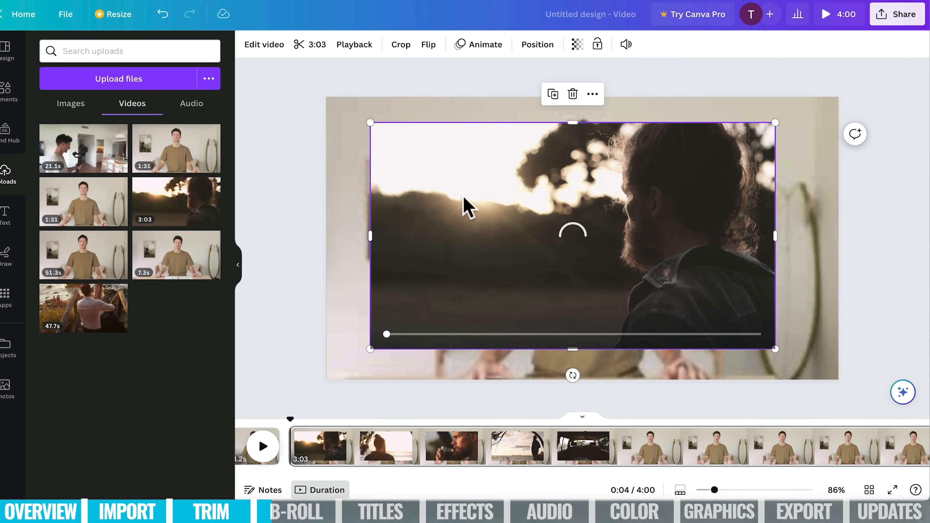
pyautogui.click(309, 44)
pyautogui.moveTo(293, 45); pyautogui.dragTo(335, 46)
pyautogui.moveTo(887, 44); pyautogui.dragTo(352, 58)
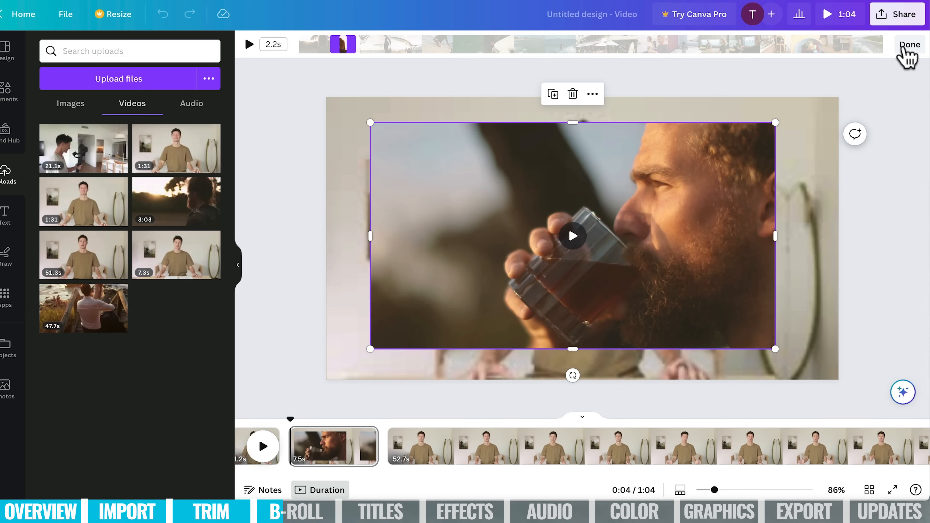
pyautogui.click(905, 46)
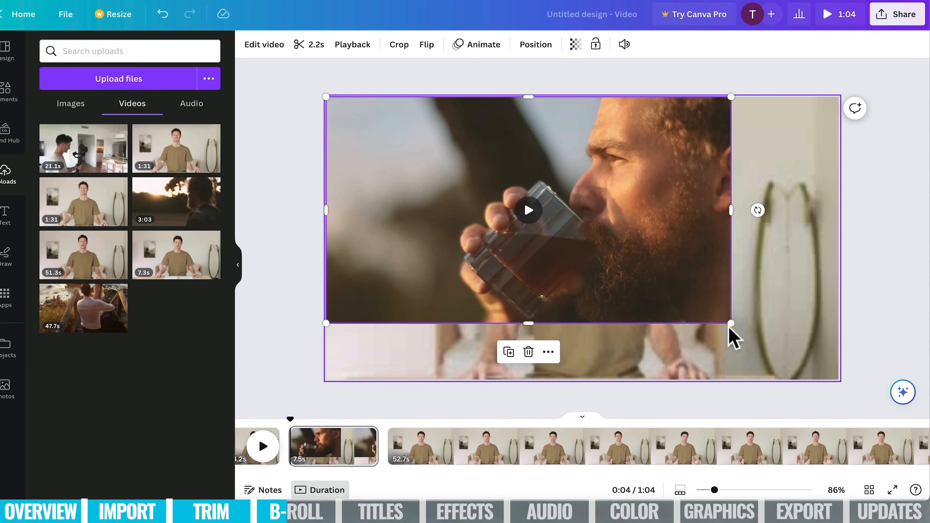
# Step: Enlarge the B-roll clip so it covers the whole page and play that section to check it
pyautogui.moveTo(730, 325); pyautogui.dragTo(842, 374)
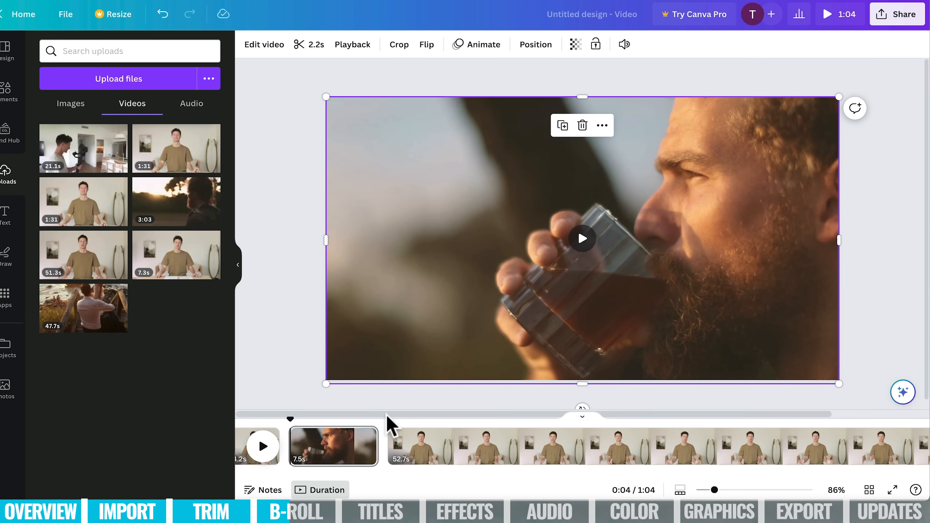
pyautogui.hscroll(-2, 330, 452)
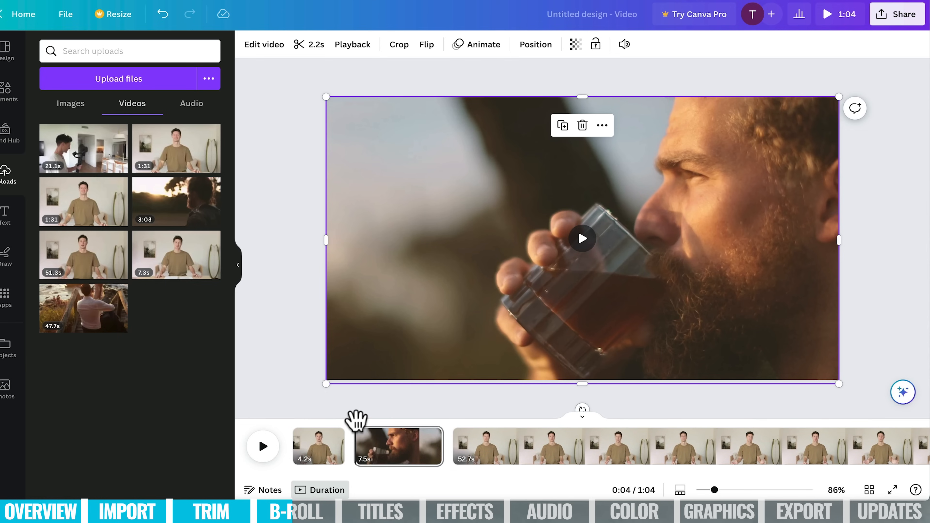
pyautogui.click(262, 446)
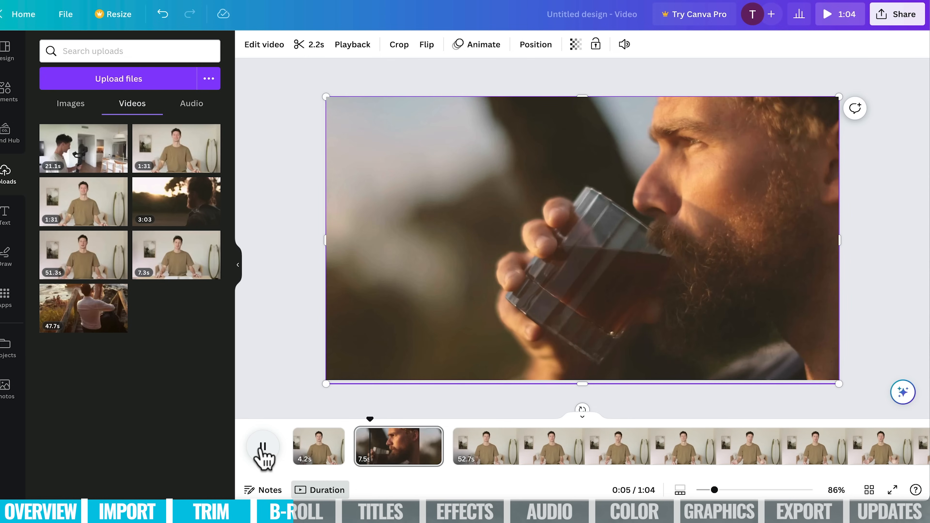
pyautogui.click(263, 446)
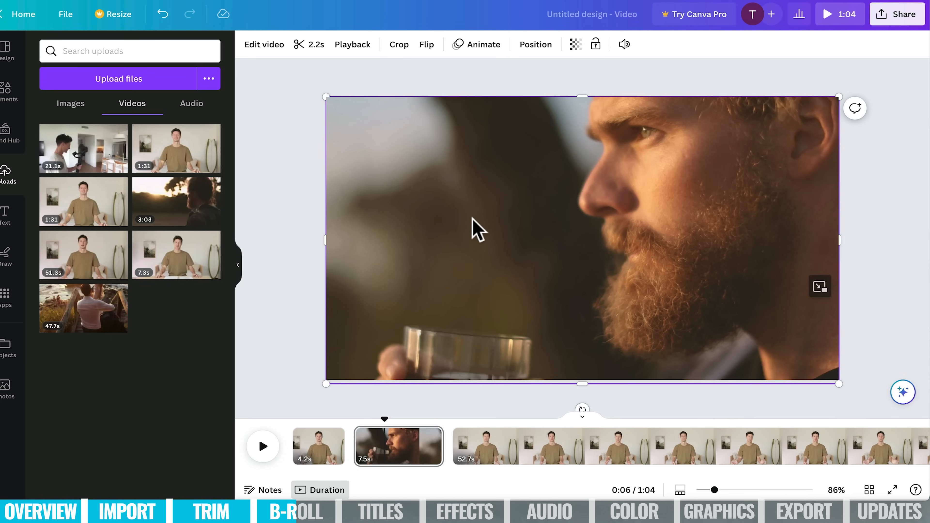
# Step: Mute the B-roll clip's audio and play the section from the page's start to check it
pyautogui.hotkey('ctrl', 'z')
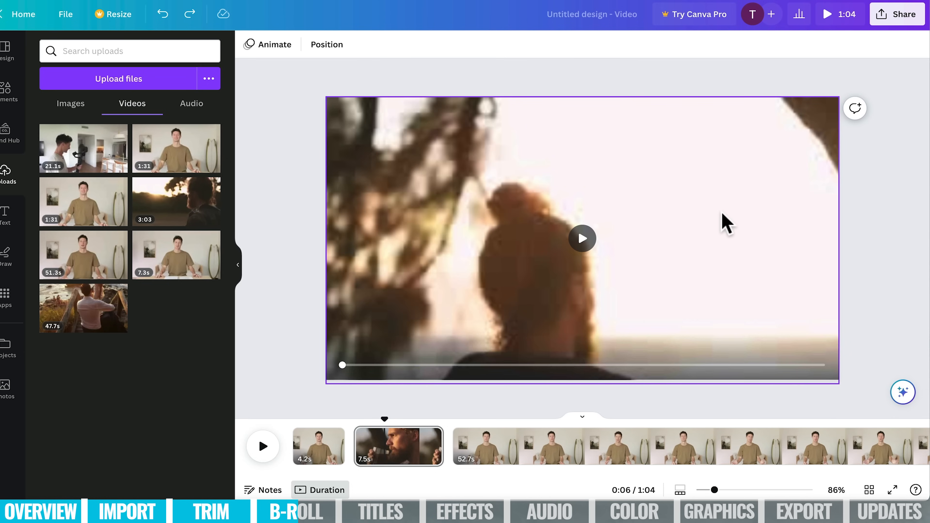
pyautogui.click(725, 222)
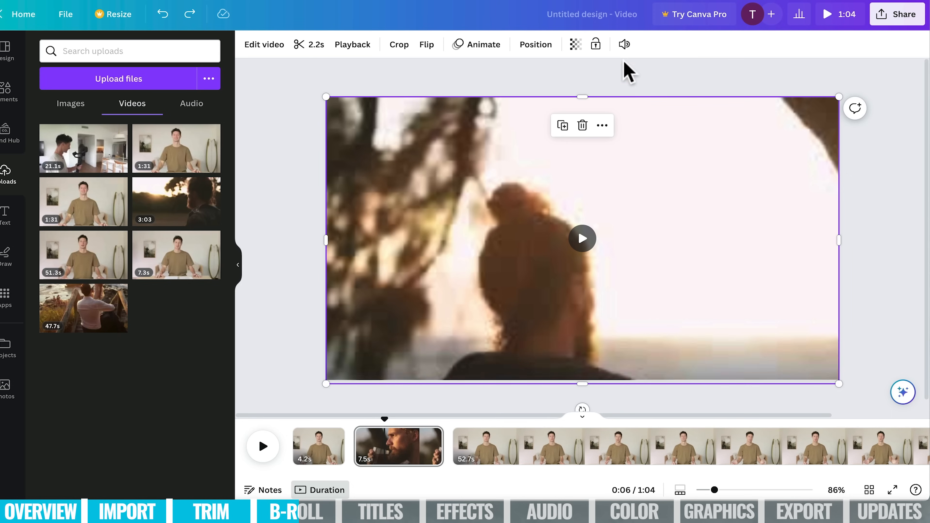
pyautogui.click(624, 45)
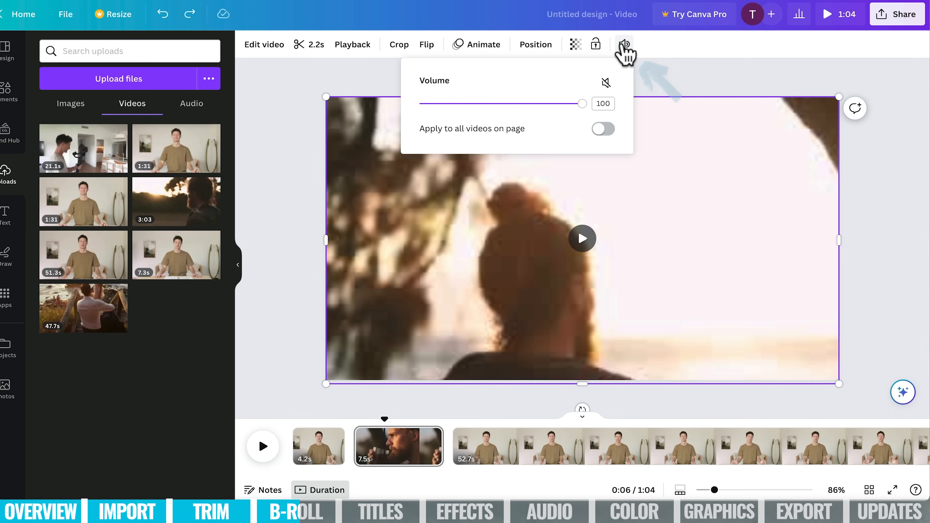
pyautogui.click(605, 81)
pyautogui.moveTo(384, 419); pyautogui.dragTo(349, 416)
pyautogui.press('space')
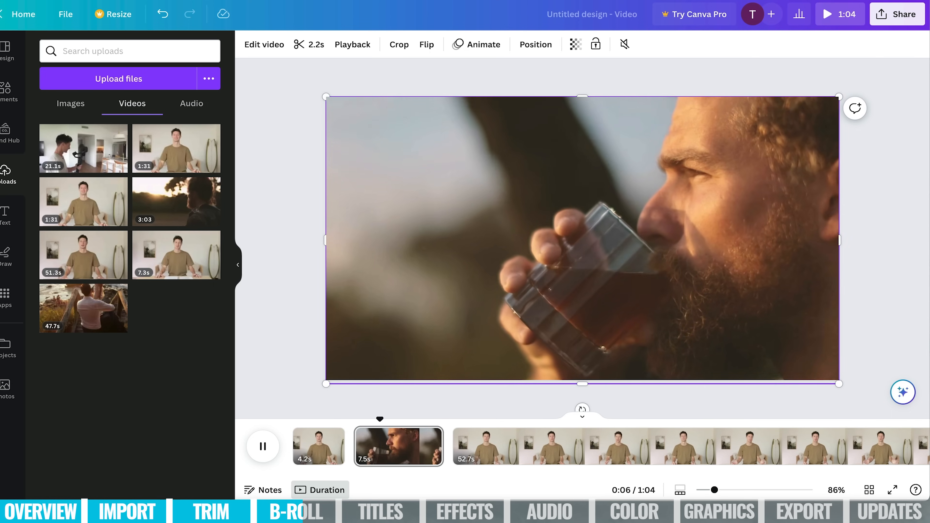
pyautogui.click(258, 438)
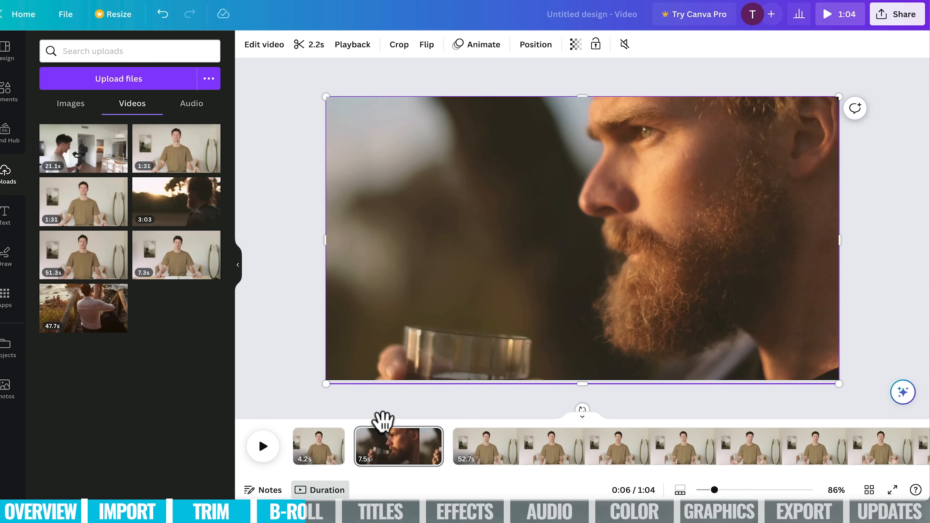
# Step: Split the B-roll page at 0:06, before the B-roll clip finishes
pyautogui.moveTo(383, 420); pyautogui.dragTo(349, 421)
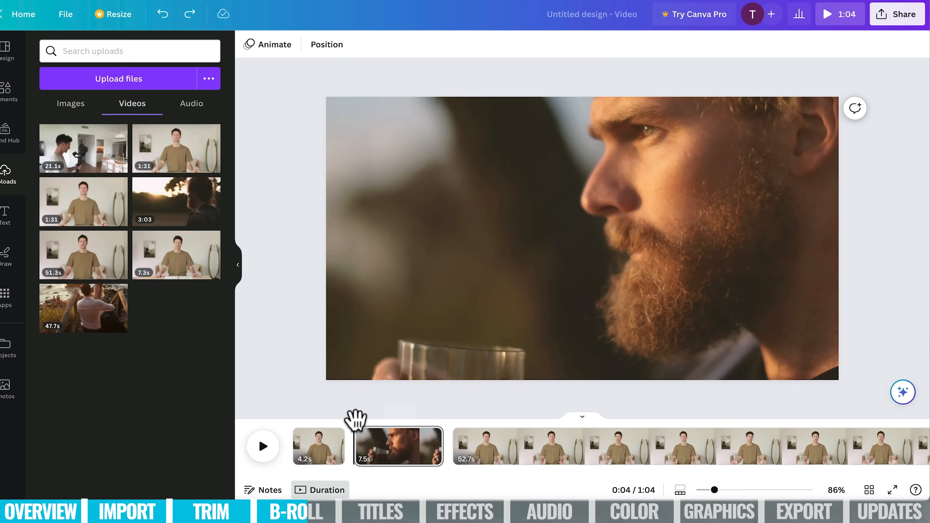
pyautogui.moveTo(353, 420); pyautogui.dragTo(377, 420)
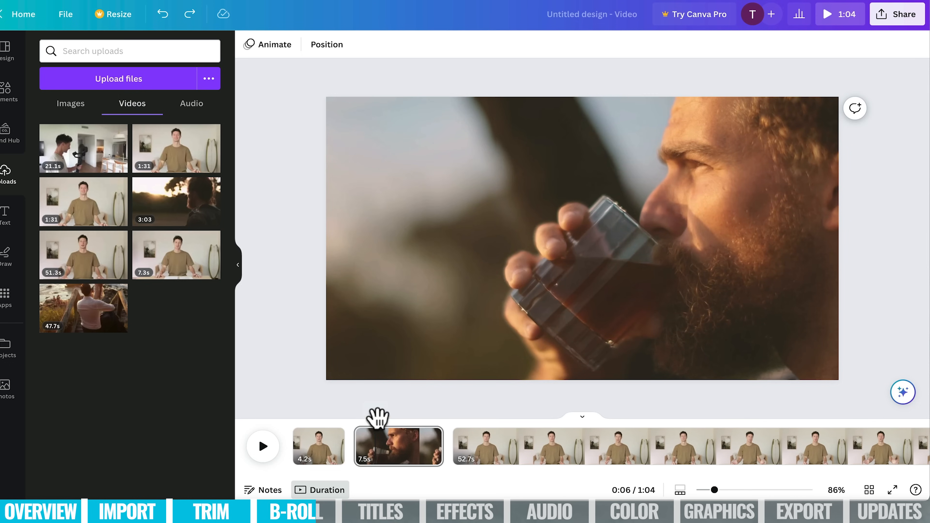
pyautogui.rightClick(373, 445)
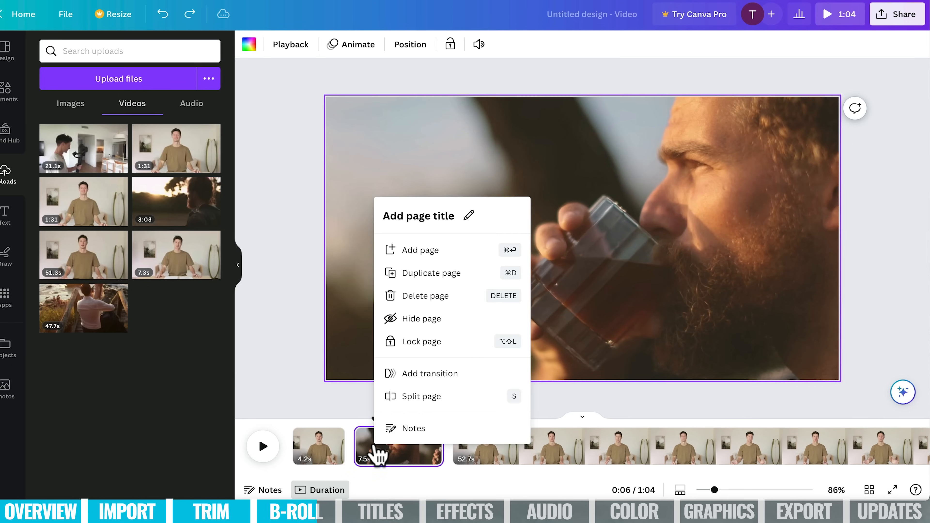
pyautogui.click(421, 402)
# Step: Delete the B-roll clip from the 5.7 s page after the split so the talking-head footage remains
pyautogui.moveTo(403, 419)
pyautogui.mouseDown()
pyautogui.moveTo(375, 422)
pyautogui.moveTo(420, 420)
pyautogui.mouseUp()
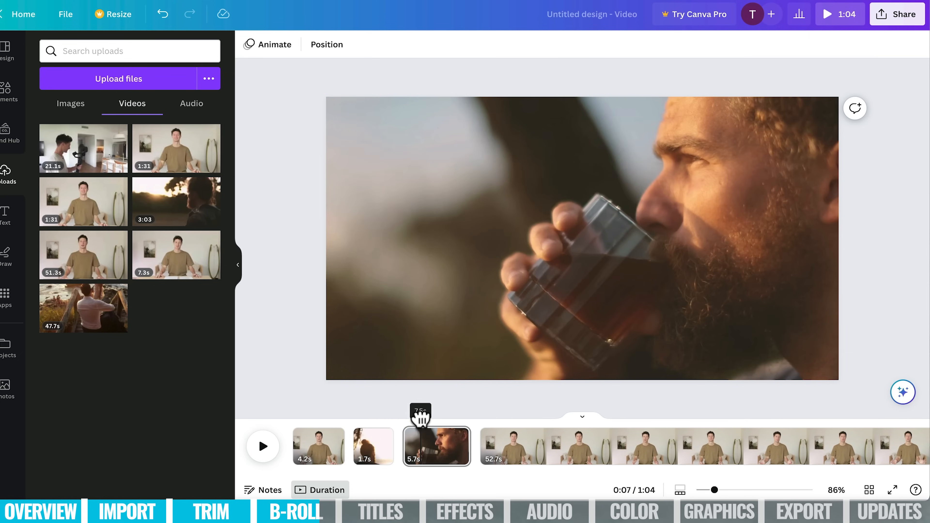
pyautogui.click(498, 339)
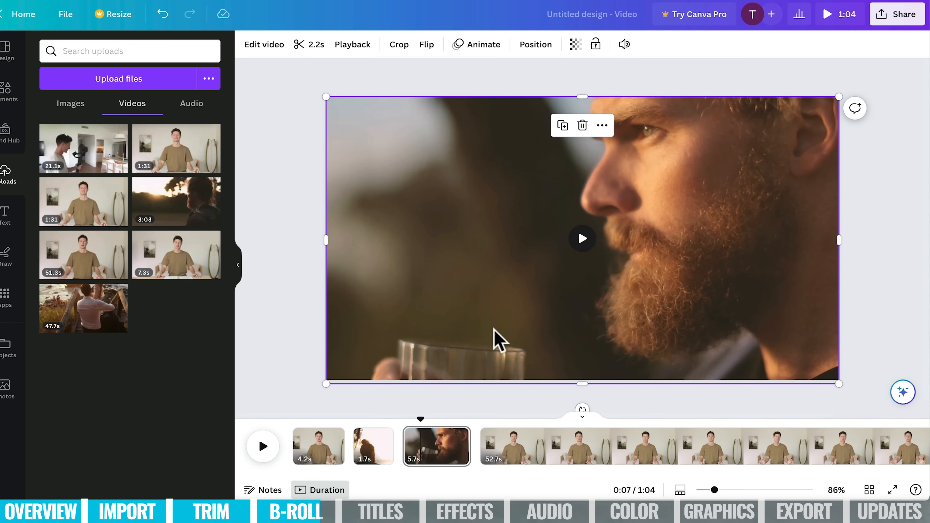
pyautogui.press('Delete')
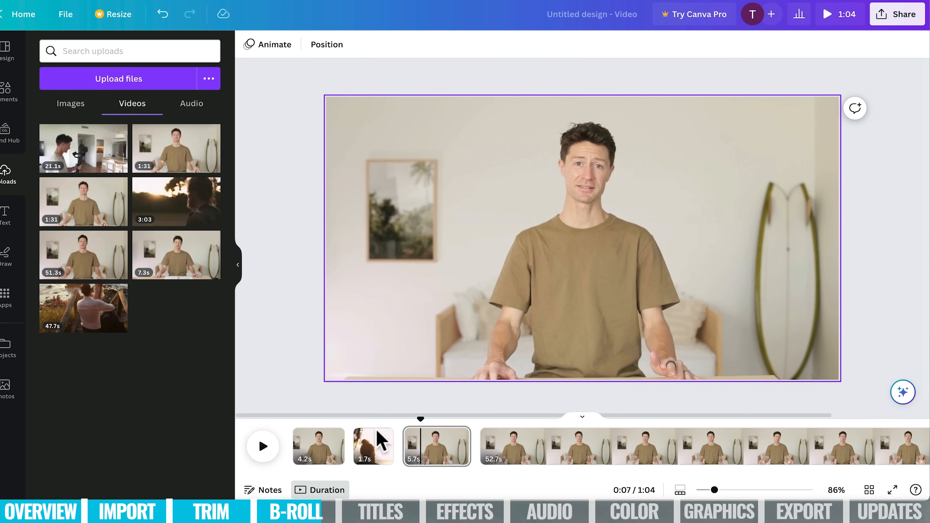
# Step: Shrink the B-roll clip on the 1.7 s page into a corner and enlarge it back to cover the page
pyautogui.moveTo(421, 417); pyautogui.dragTo(365, 418)
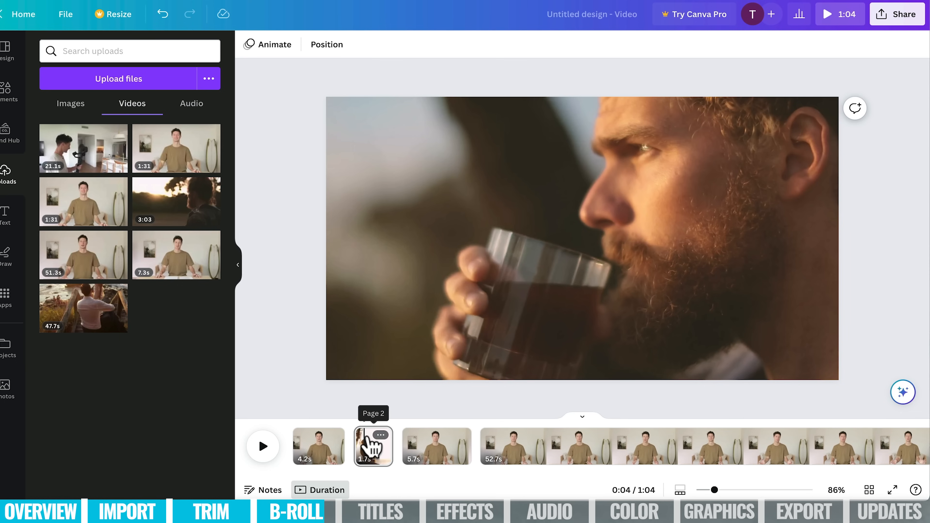
pyautogui.click(440, 266)
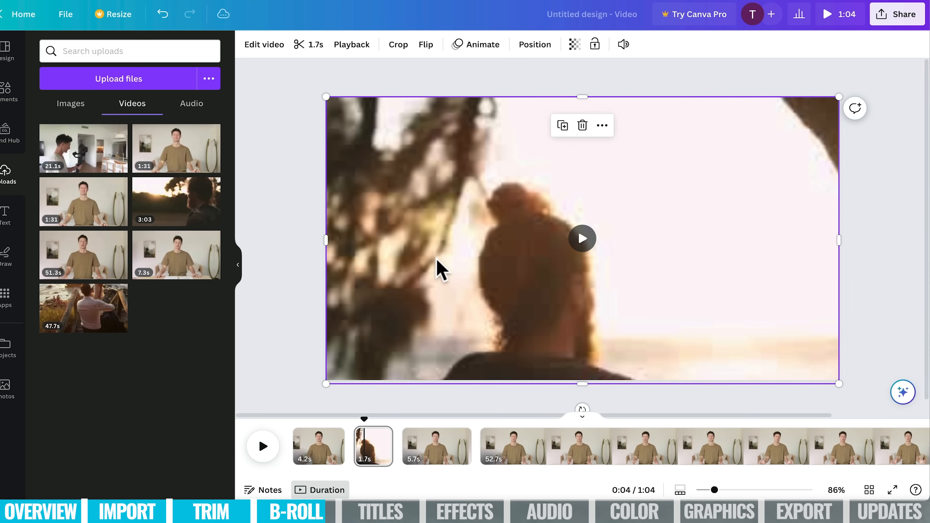
pyautogui.moveTo(324, 384); pyautogui.dragTo(669, 201)
pyautogui.moveTo(702, 162); pyautogui.dragTo(387, 314)
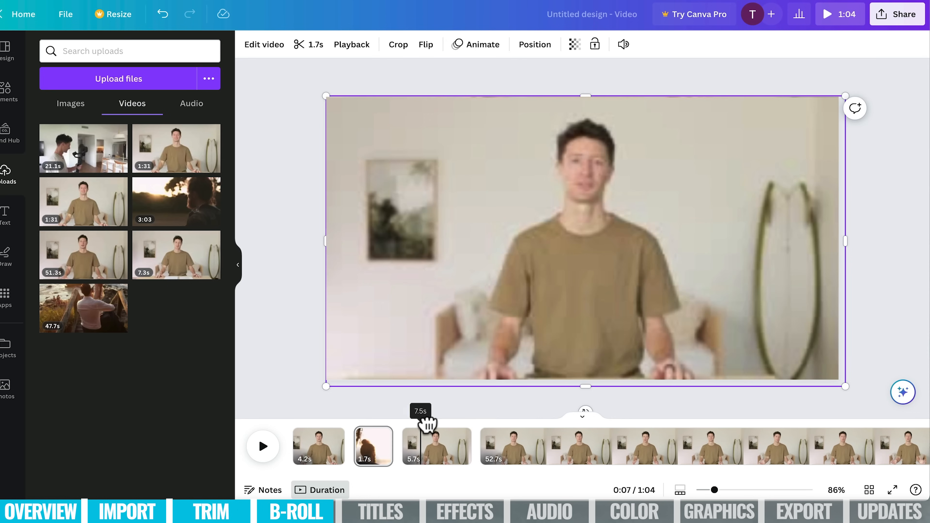
# Step: Split the 52.7 s talking-head page at 0:16
pyautogui.click(541, 435)
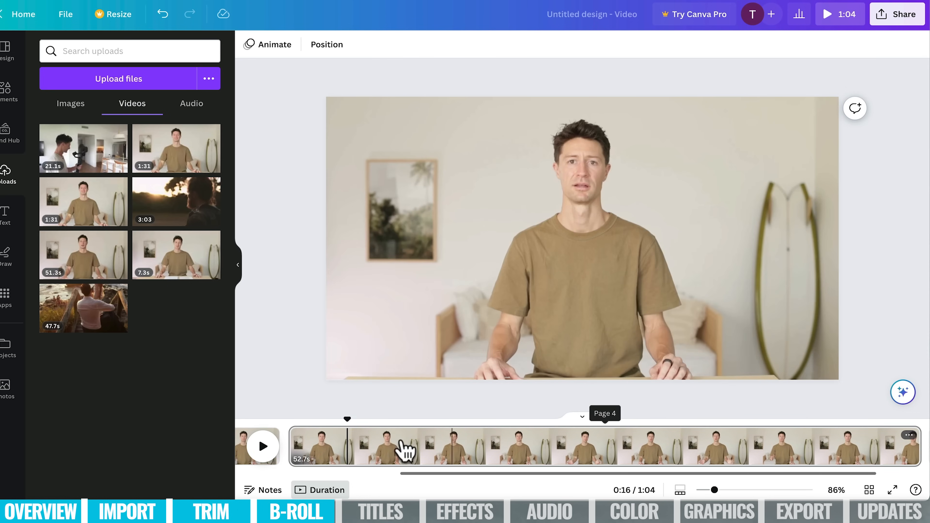
pyautogui.rightClick(352, 449)
pyautogui.click(400, 390)
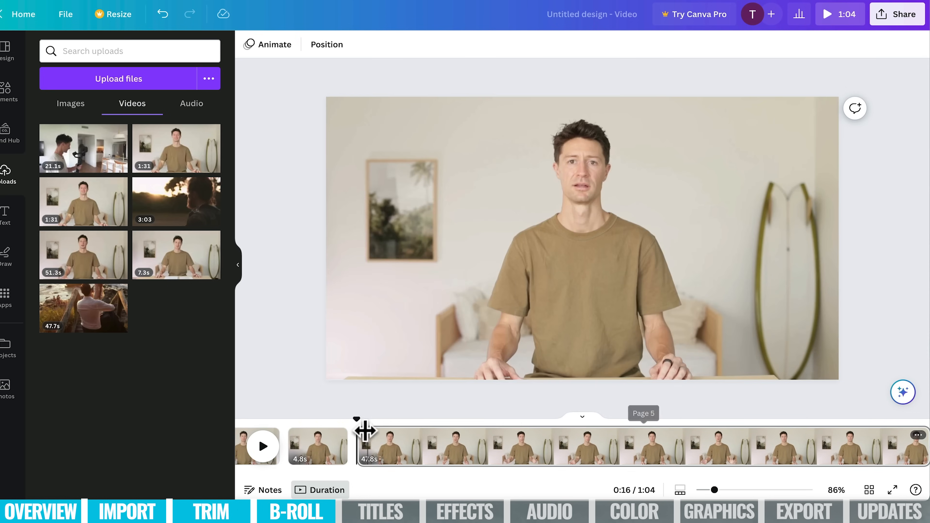
# Step: Replace the footage of the 5.7 s page with the 21.1 s uploaded kitchen clip
pyautogui.click(317, 422)
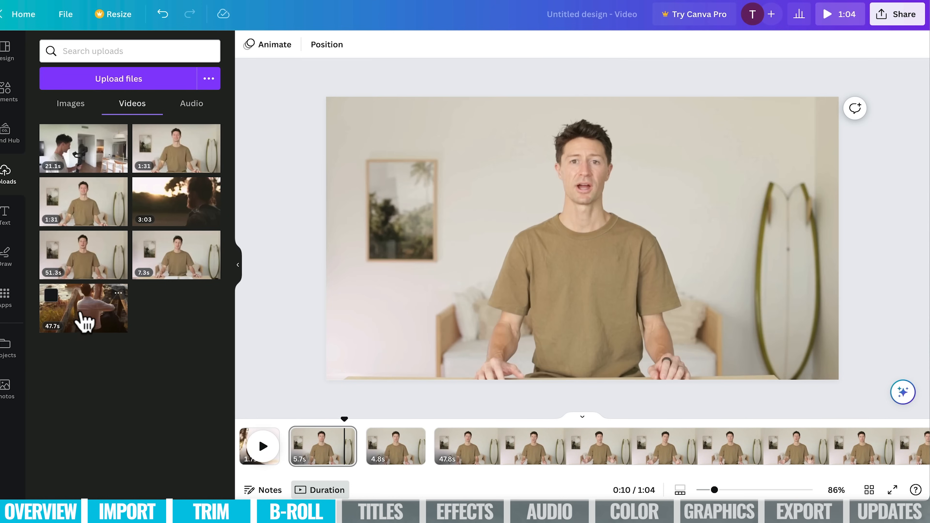
pyautogui.moveTo(80, 158); pyautogui.dragTo(332, 467)
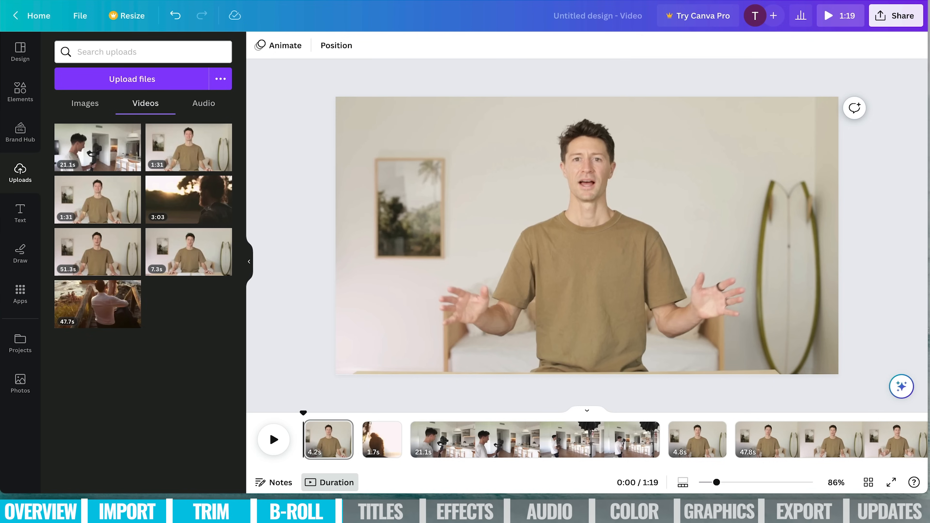
# Step: Examine the default text styles and ready-made font combinations available for titles
pyautogui.click(20, 215)
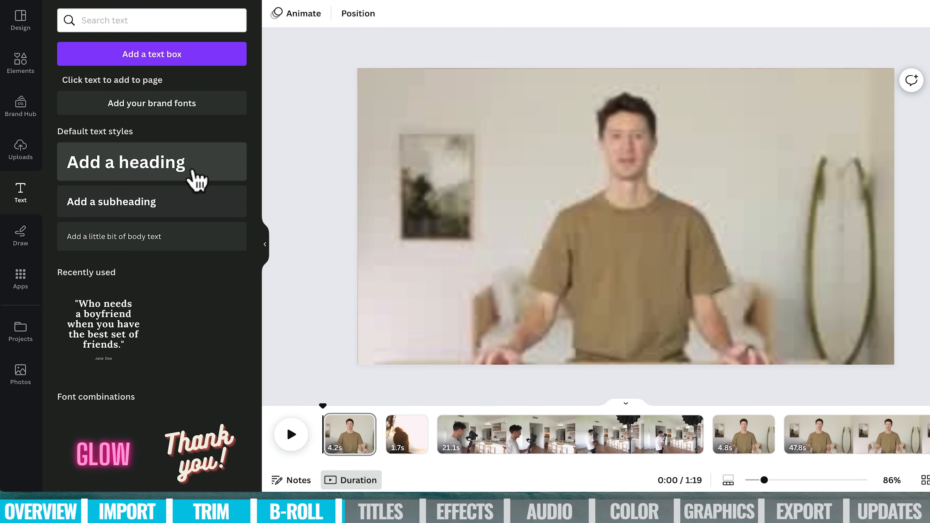
pyautogui.scroll(-1, 205, 180)
pyautogui.scroll(-15, 187, 216)
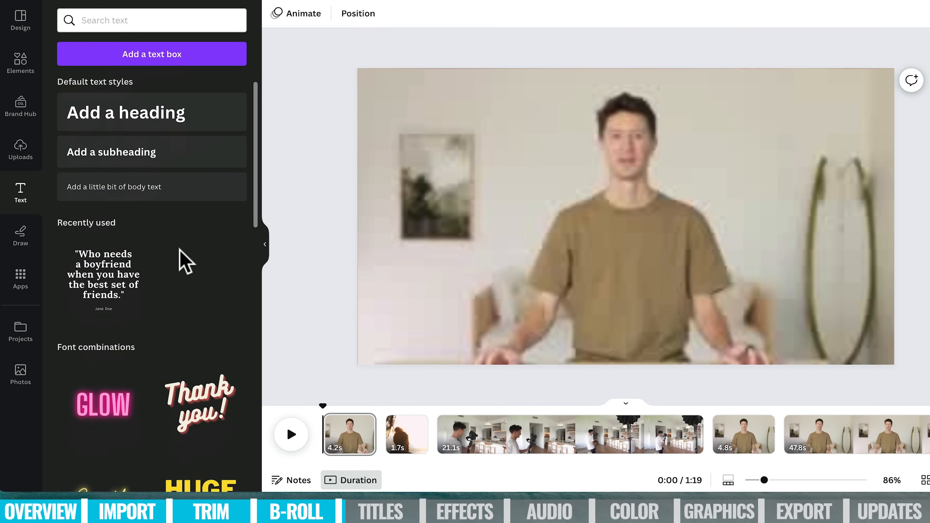
pyautogui.scroll(-4, 179, 253)
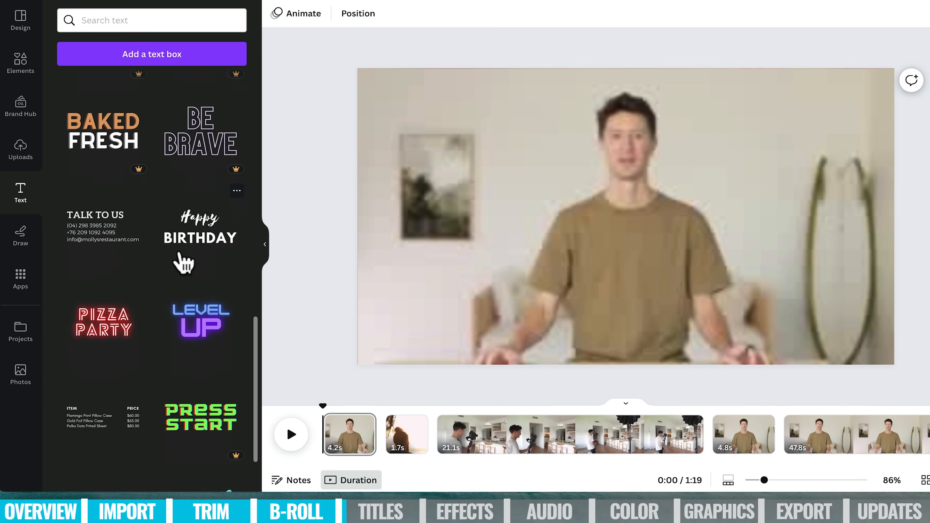
pyautogui.scroll(3, 179, 257)
pyautogui.scroll(-10, 178, 257)
pyautogui.scroll(3, 164, 132)
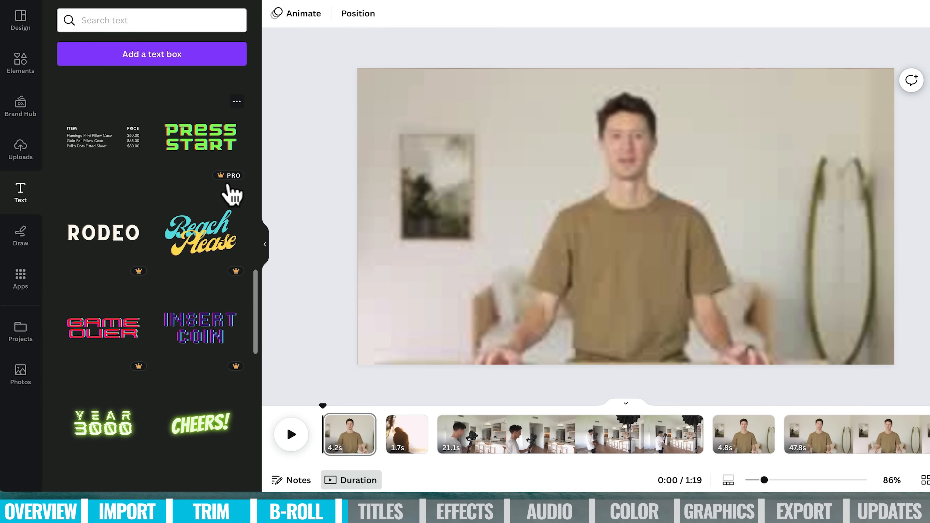
pyautogui.scroll(-3, 164, 282)
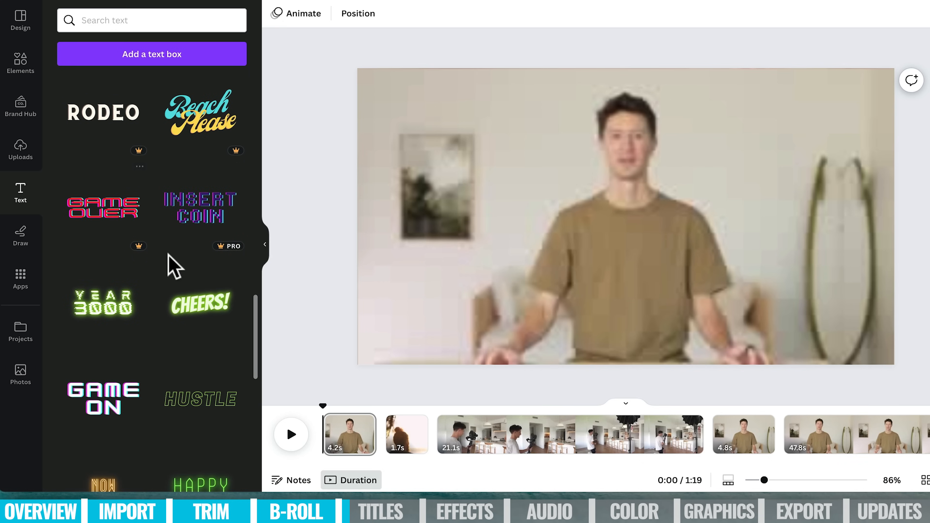
pyautogui.scroll(-3, 208, 293)
pyautogui.scroll(-2, 146, 290)
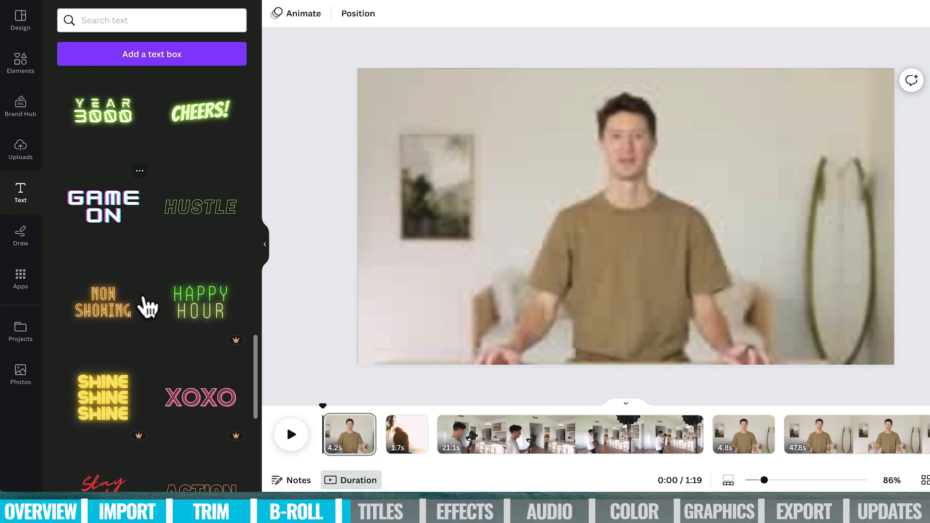
pyautogui.scroll(-4, 122, 395)
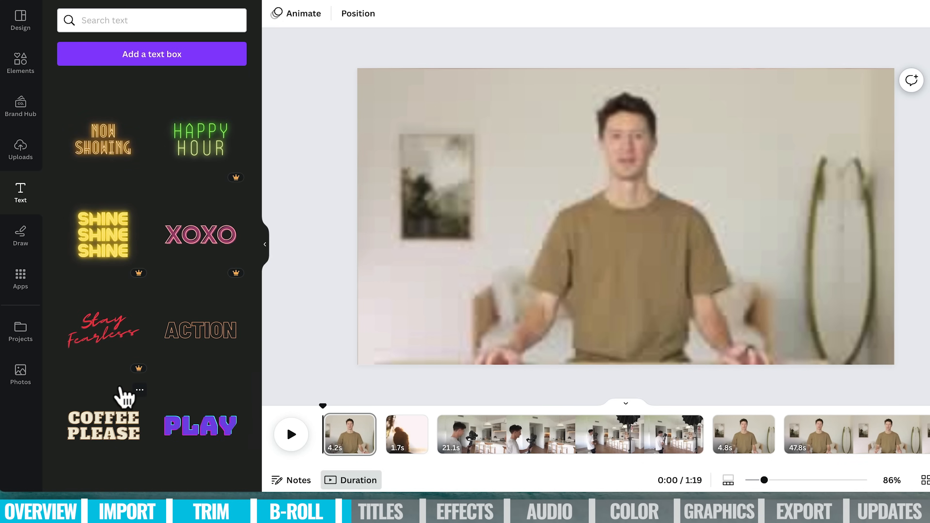
# Step: Try the orange ACTION font combination on the first page and delete it
pyautogui.moveTo(191, 337); pyautogui.dragTo(411, 235)
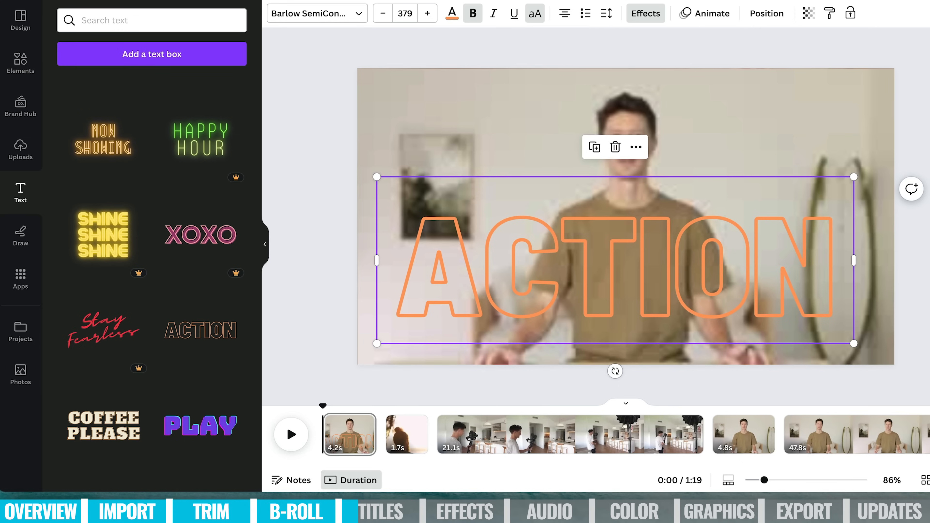
pyautogui.press('Delete')
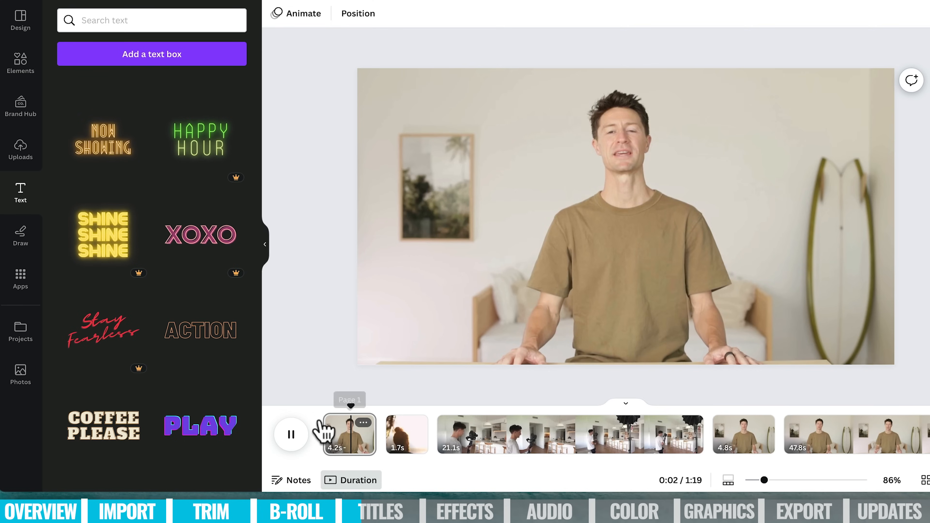
# Step: Play the opening page and stop at 0:03
pyautogui.press('space')
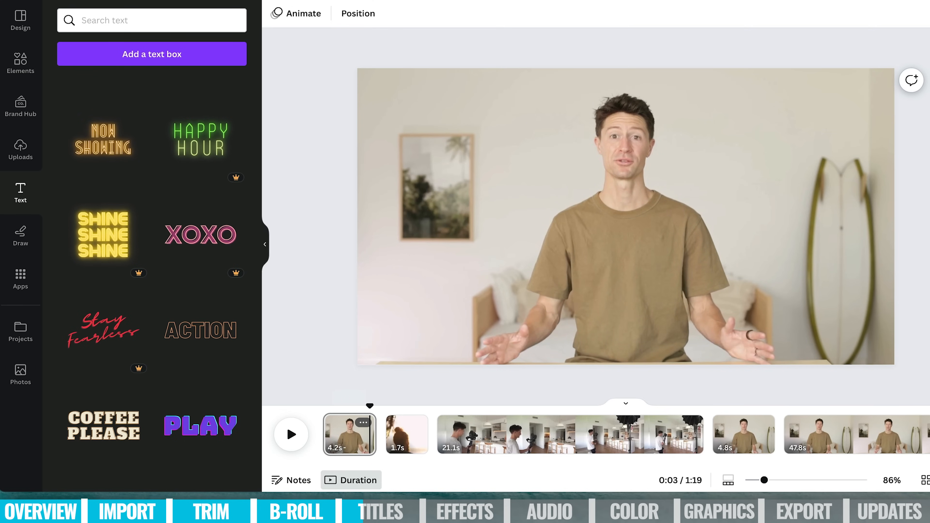
# Step: Split the opening talking-head page at 1.0 s, just before the speaker introduces himself
pyautogui.moveTo(371, 407); pyautogui.dragTo(333, 403)
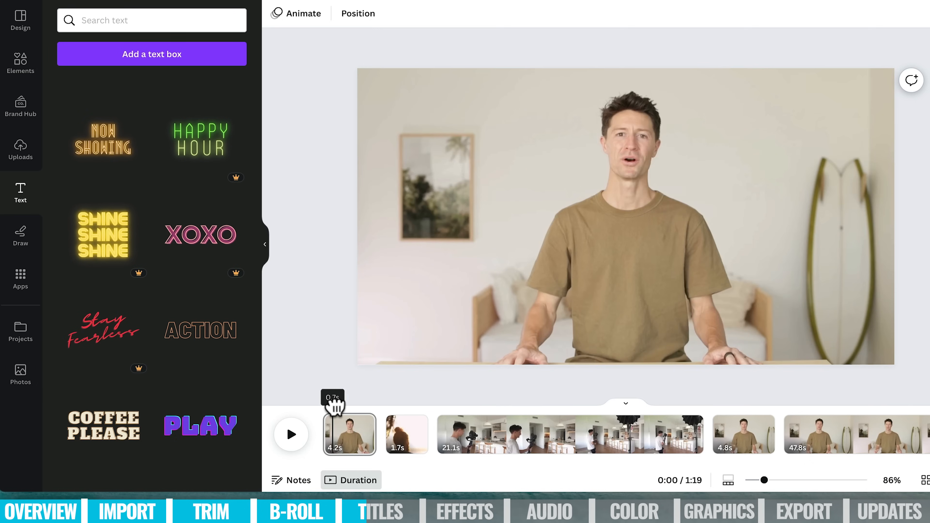
pyautogui.rightClick(342, 443)
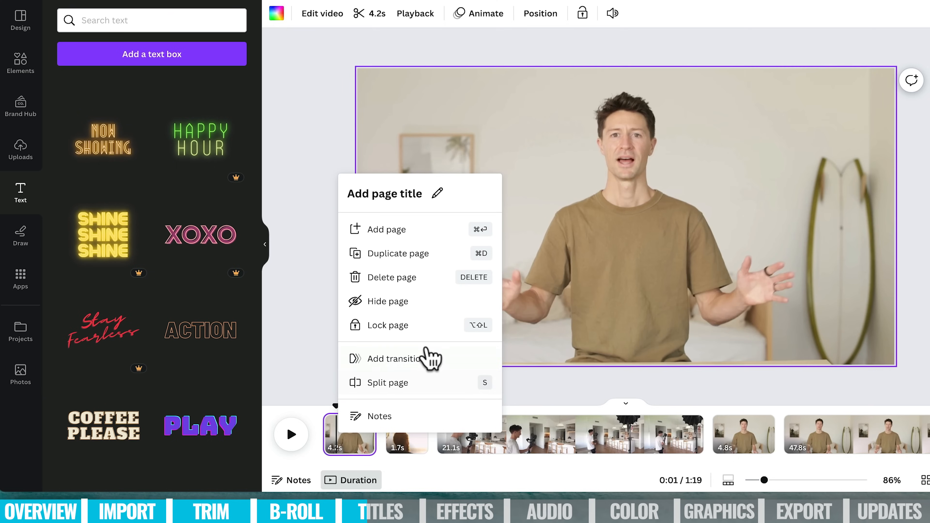
pyautogui.click(409, 383)
pyautogui.moveTo(374, 403); pyautogui.dragTo(402, 408)
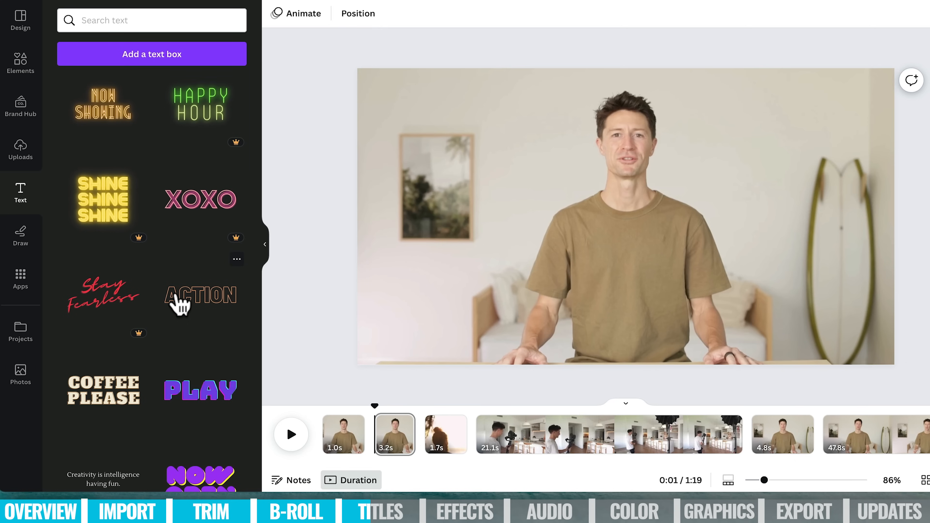
# Step: Add the orange ACTION font combination to the 3.2 s page and replace its text with the speaker's full name
pyautogui.moveTo(177, 302); pyautogui.dragTo(383, 273)
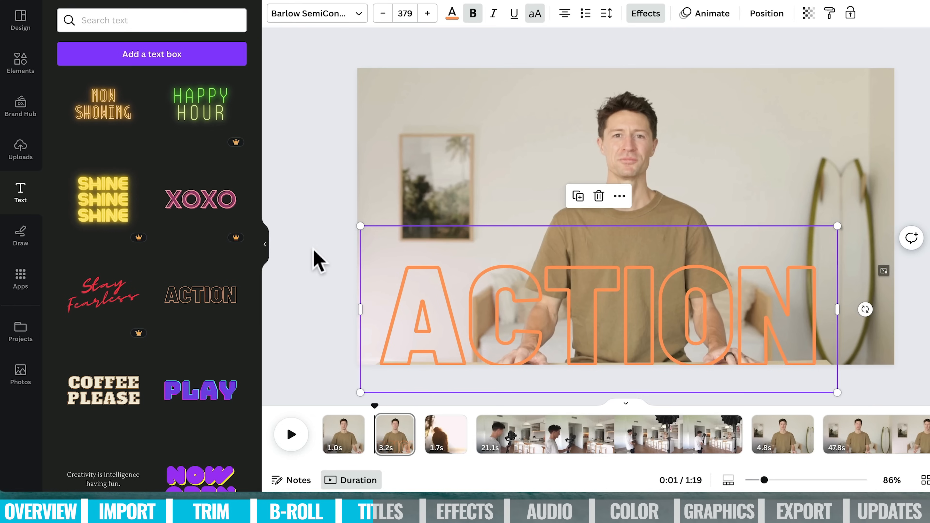
pyautogui.click(433, 293)
pyautogui.moveTo(400, 295); pyautogui.dragTo(767, 301)
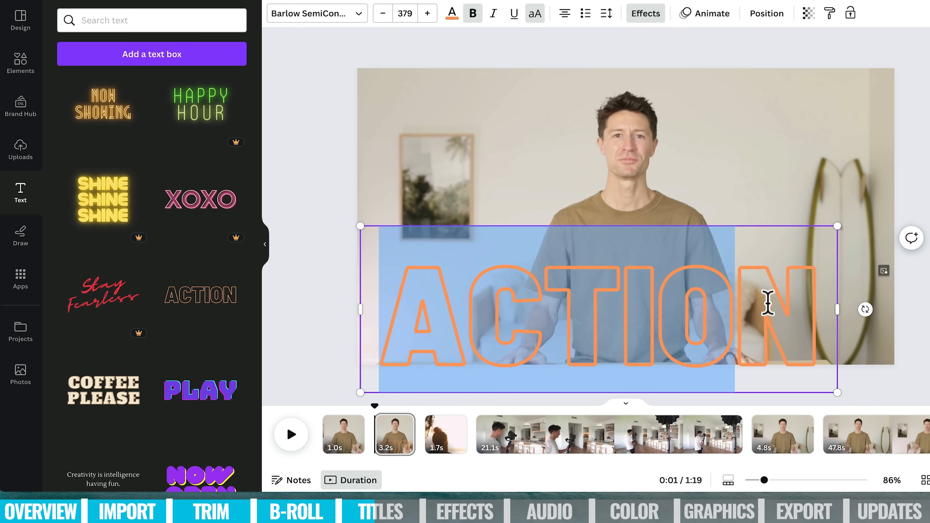
pyautogui.write('TOM RAWLINS')
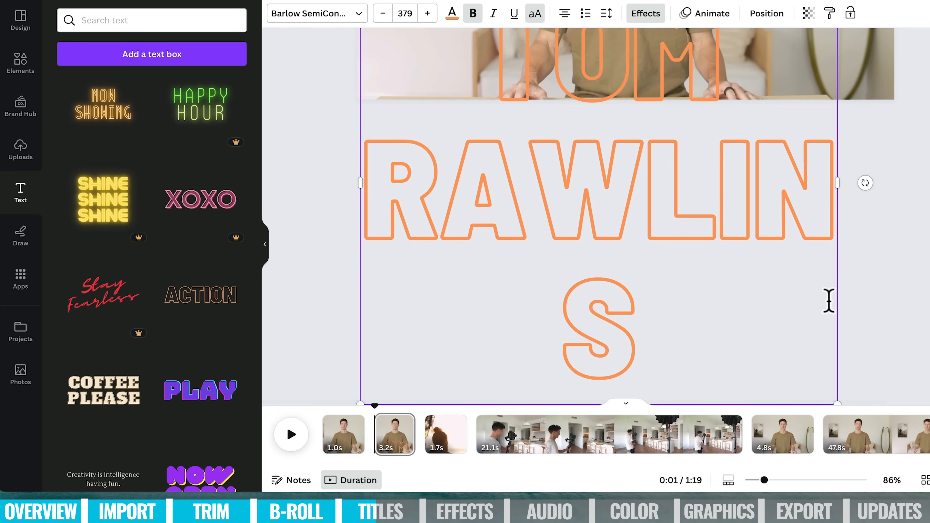
# Step: Set the name title's font size to 60 and move it to the lower-left area of the video frame
pyautogui.moveTo(641, 325); pyautogui.dragTo(433, 52)
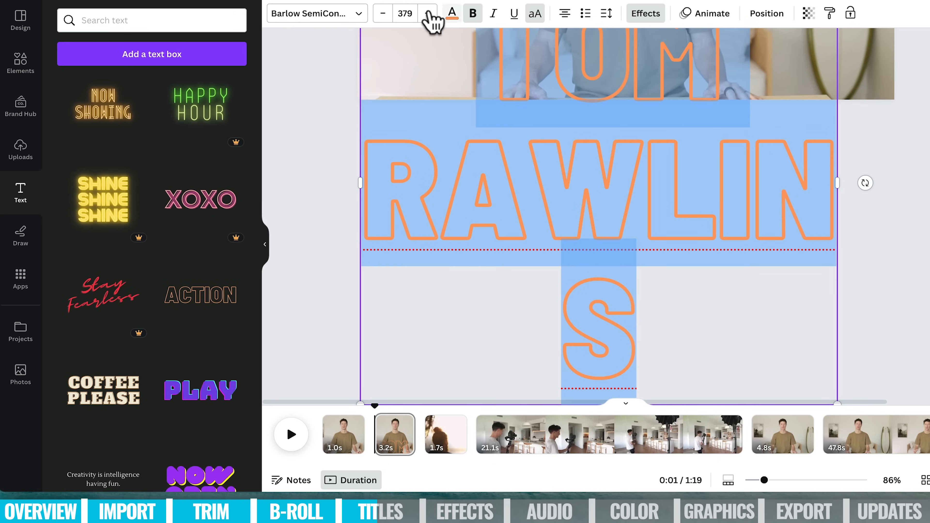
pyautogui.click(383, 15)
pyautogui.click(383, 15)
pyautogui.click(383, 15)
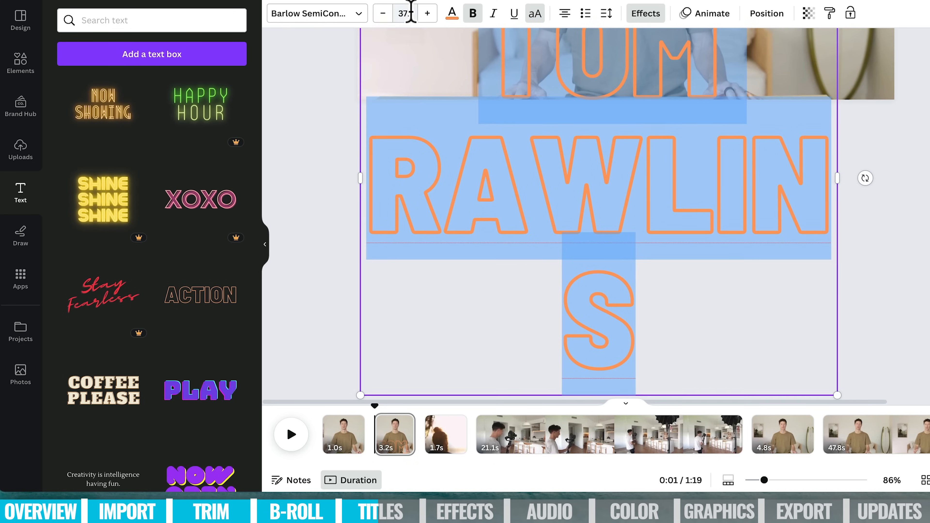
pyautogui.click(412, 11)
pyautogui.write('6')
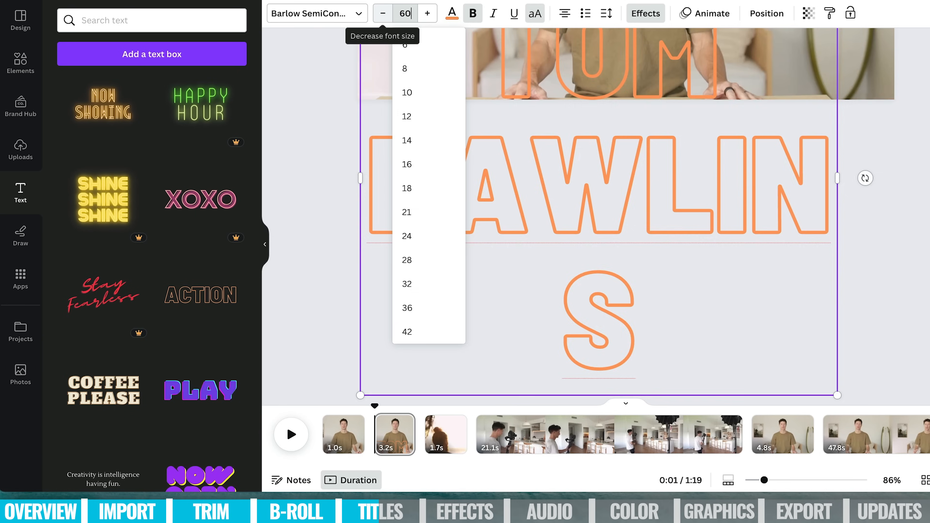
pyautogui.write('0')
pyautogui.press('Return')
pyautogui.moveTo(646, 235); pyautogui.dragTo(508, 316)
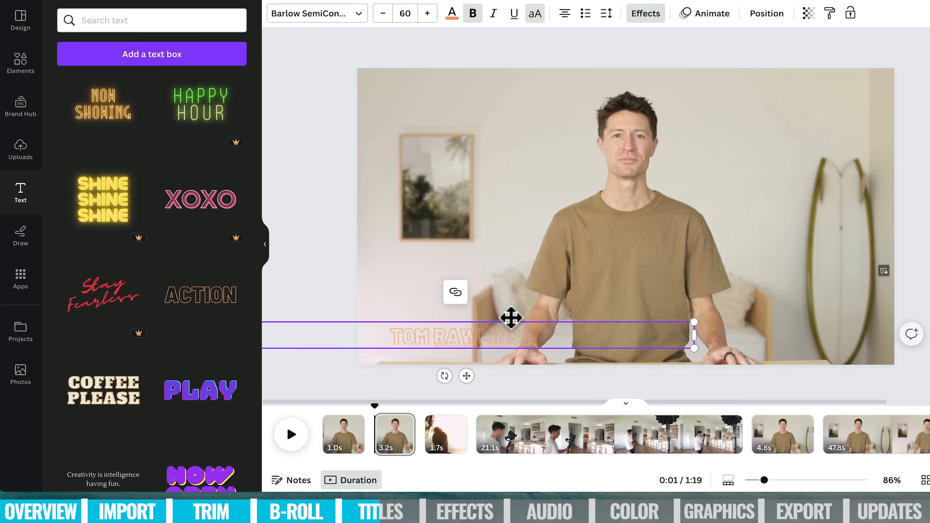
# Step: Colour the name title light blue and change its font to Barlow Bold
pyautogui.click(453, 14)
pyautogui.click(172, 295)
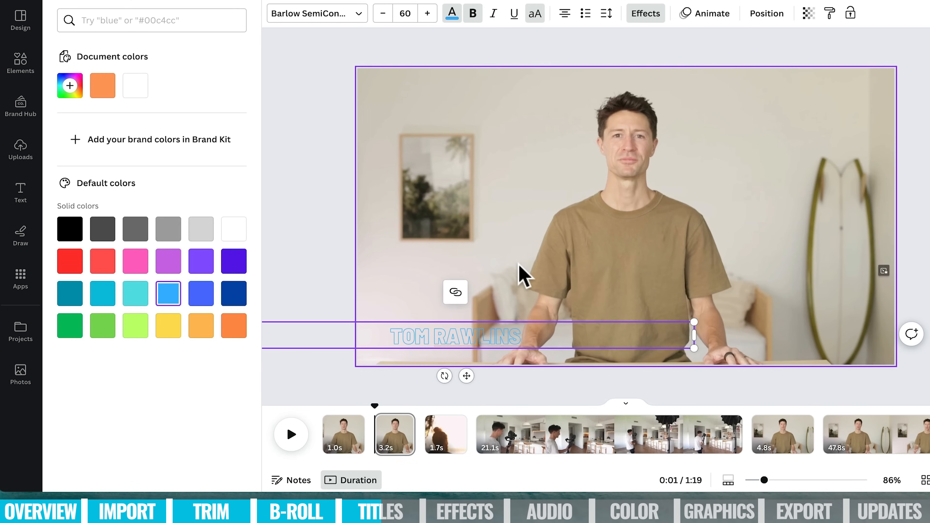
pyautogui.click(310, 15)
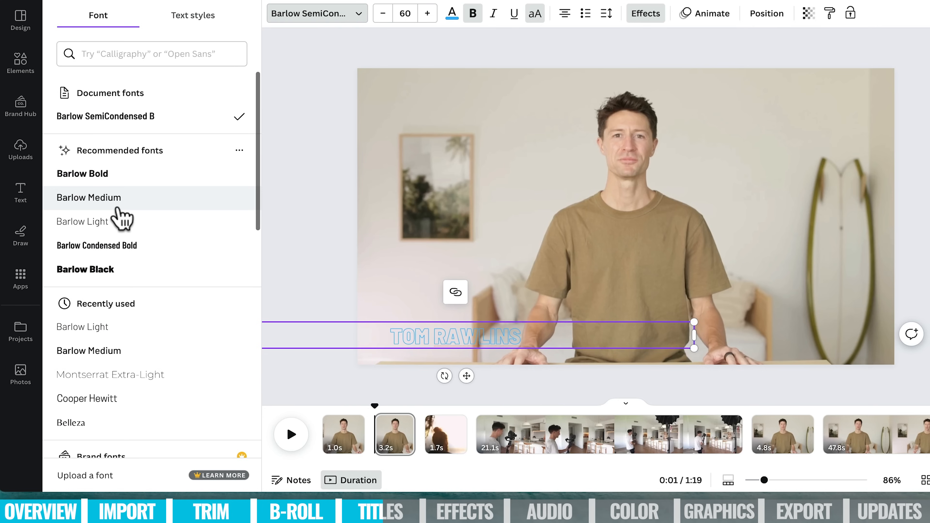
pyautogui.click(127, 181)
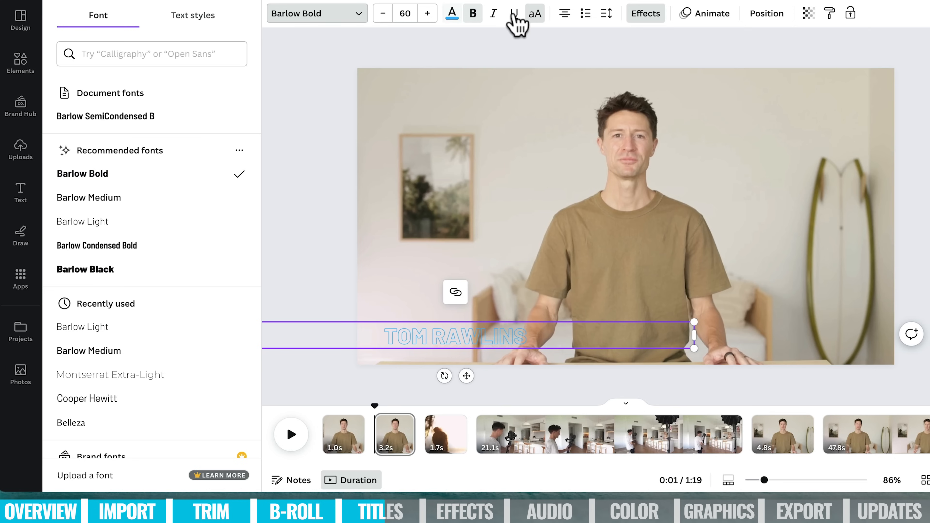
# Step: Remove the hollow text effect from the name title, then narrow its text box to fit and reposition it slightly higher
pyautogui.click(642, 16)
pyautogui.click(91, 100)
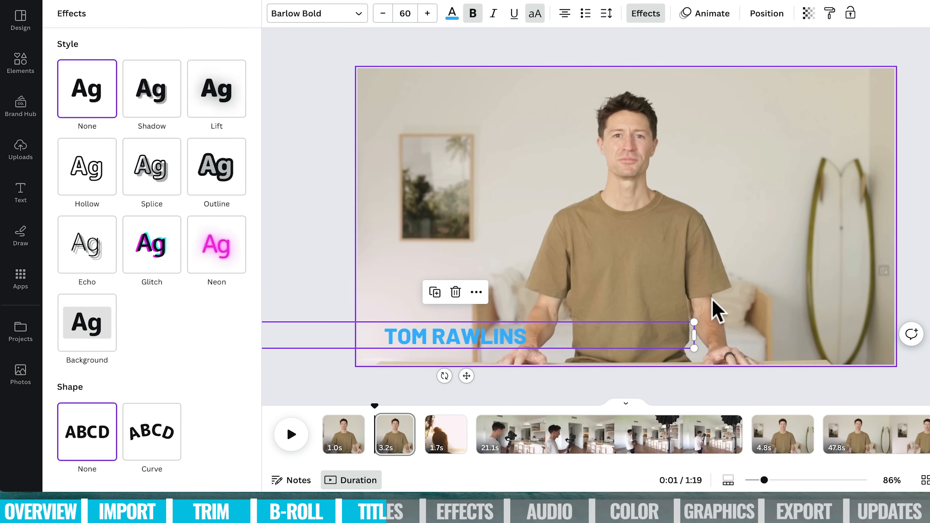
pyautogui.moveTo(694, 333); pyautogui.dragTo(516, 319)
pyautogui.moveTo(454, 354); pyautogui.dragTo(473, 361)
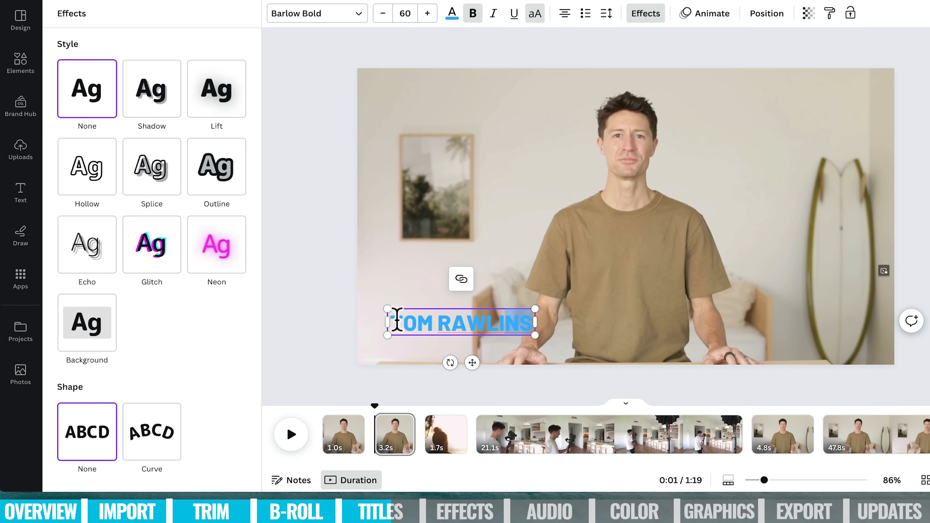
# Step: Recolour the name title white and deselect it
pyautogui.click(443, 16)
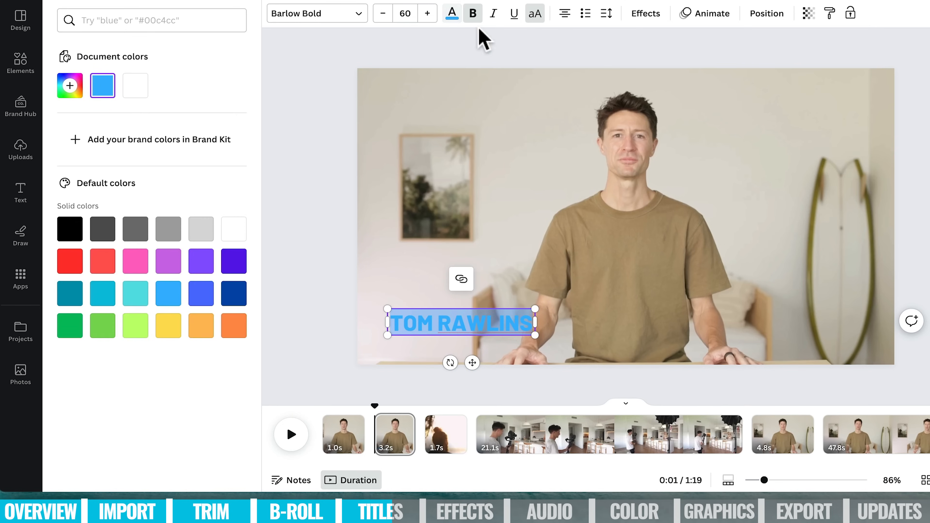
pyautogui.click(238, 236)
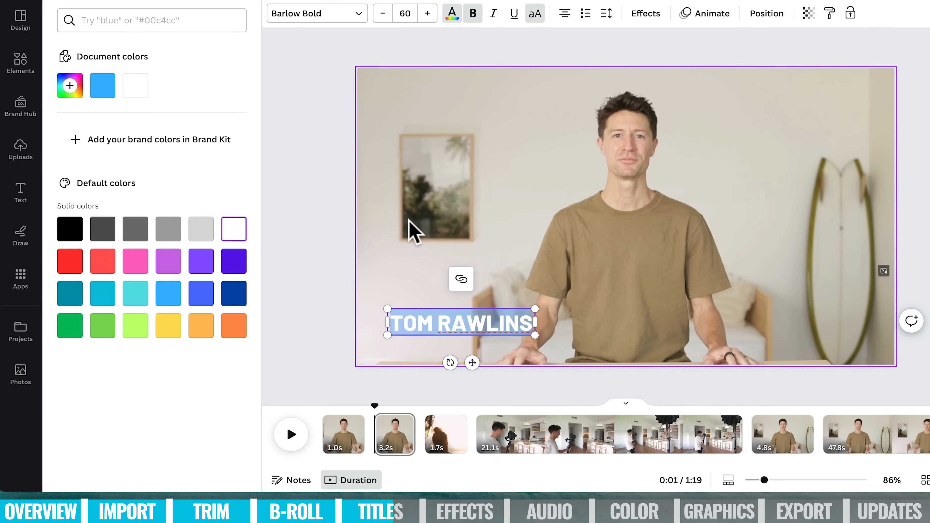
pyautogui.click(413, 238)
pyautogui.press('Escape')
# Step: Place a square shape behind the name title and resize it into a banner about 559 wide by 96 high
pyautogui.click(23, 61)
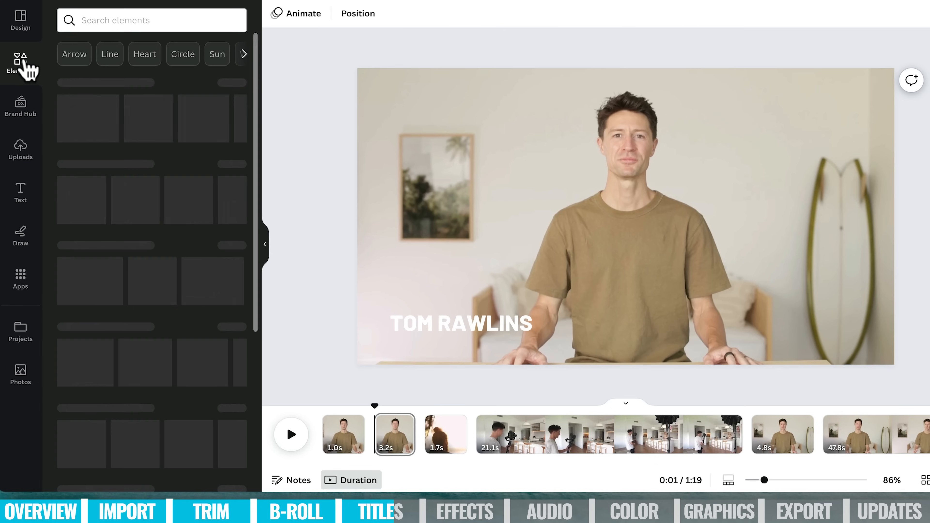
pyautogui.moveTo(74, 193); pyautogui.dragTo(426, 308)
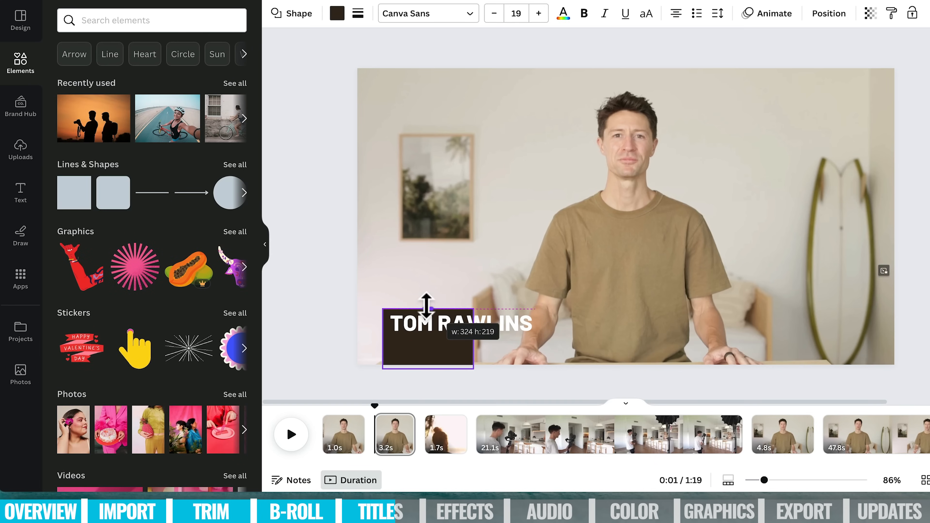
pyautogui.moveTo(428, 369); pyautogui.dragTo(535, 319)
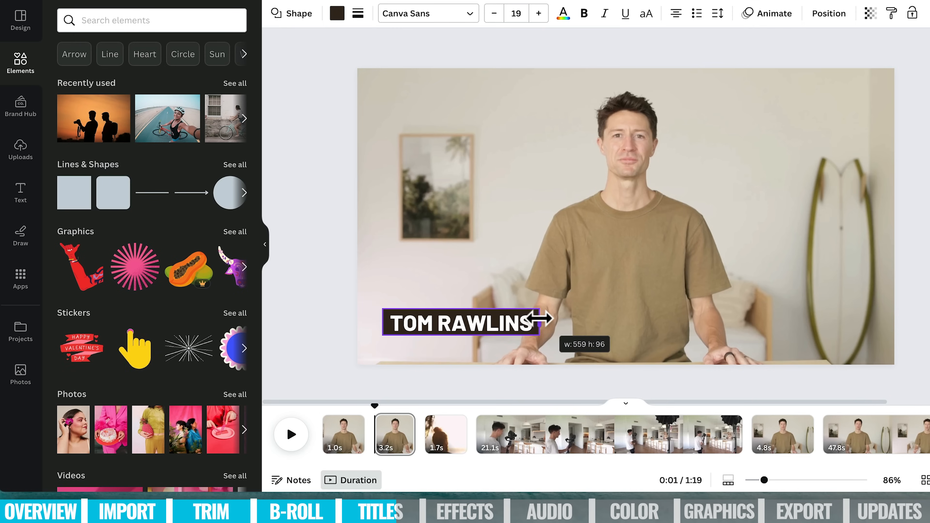
# Step: Fill the banner behind the name title with light blue and fine-tune the title's alignment on it
pyautogui.click(337, 14)
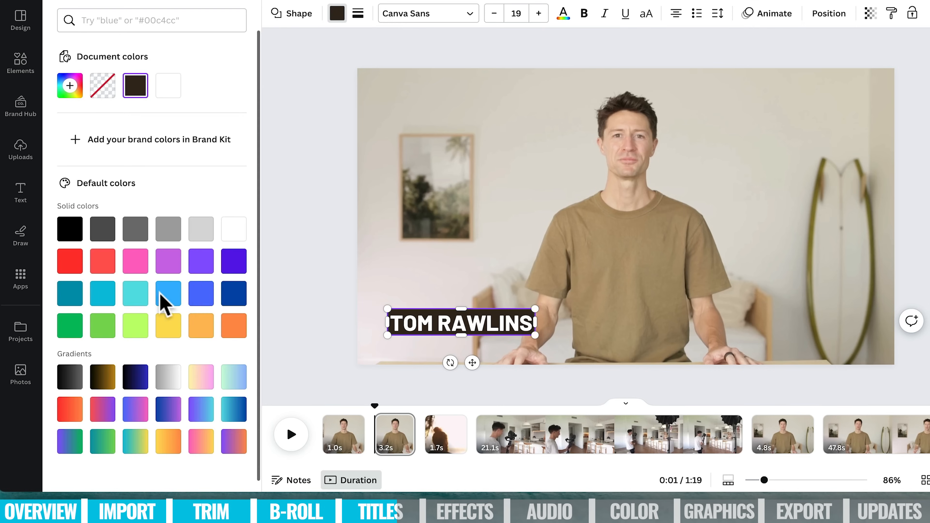
pyautogui.click(169, 299)
pyautogui.click(529, 320)
pyautogui.moveTo(539, 321); pyautogui.dragTo(499, 321)
pyautogui.click(626, 217)
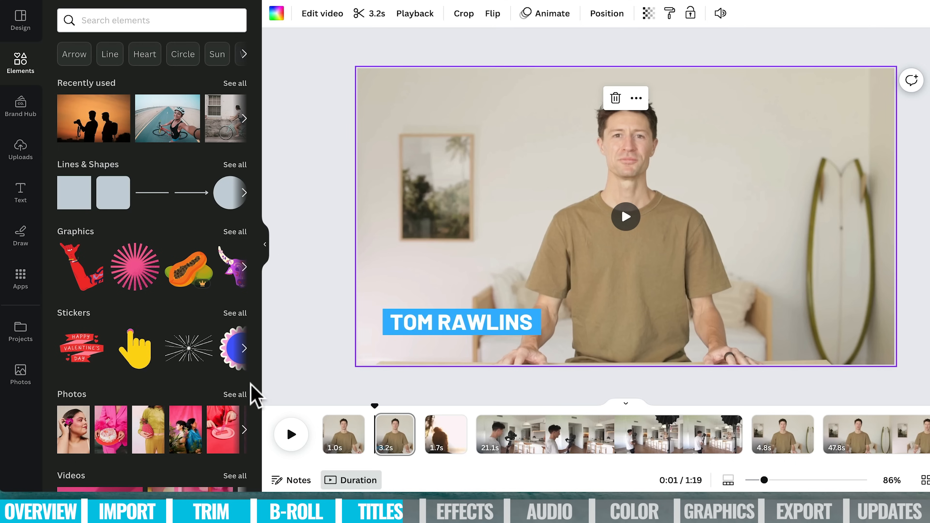
# Step: Try the Rise, Pan and Wipe text animations on the name title and apply Breathe
pyautogui.click(421, 332)
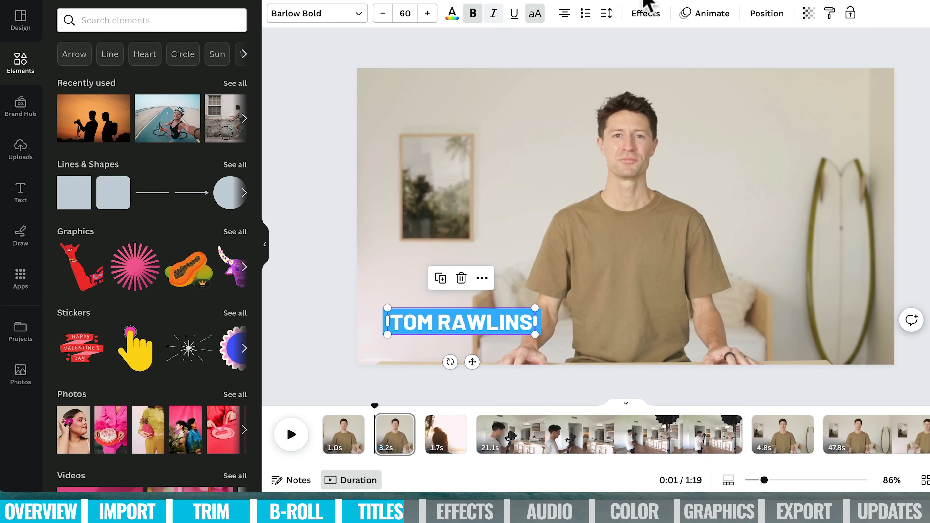
pyautogui.click(711, 16)
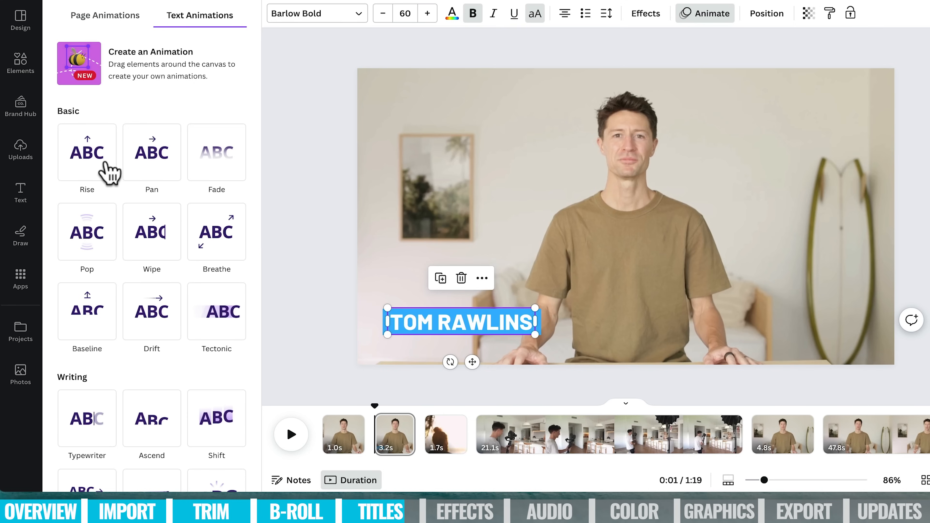
pyautogui.click(87, 163)
pyautogui.click(145, 165)
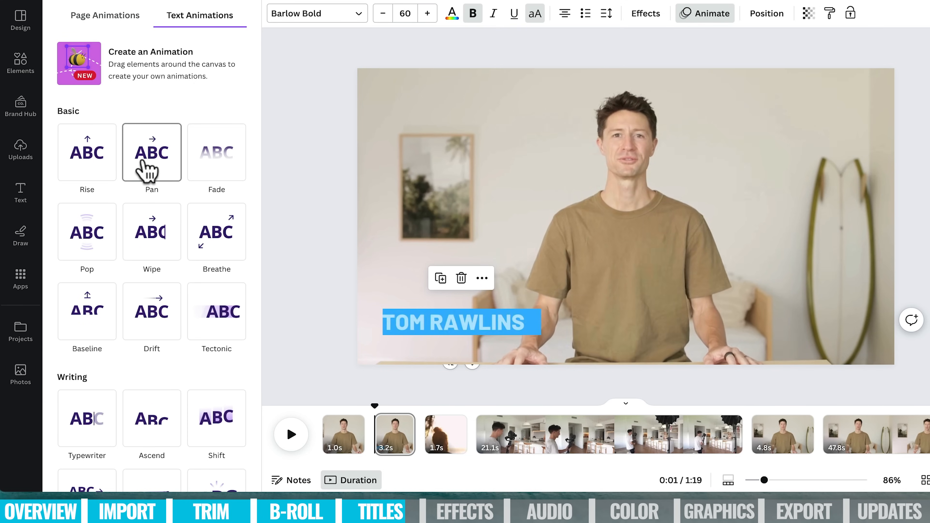
pyautogui.click(156, 256)
pyautogui.click(205, 245)
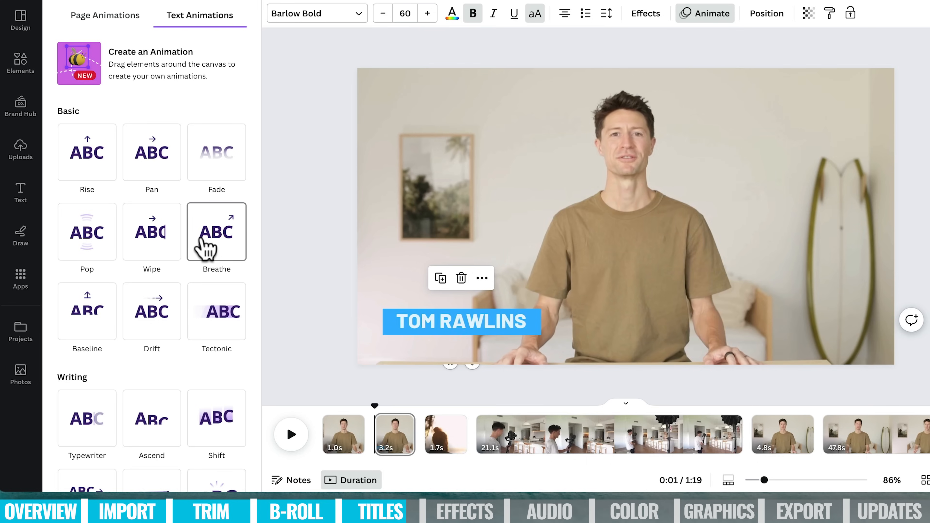
pyautogui.click(220, 246)
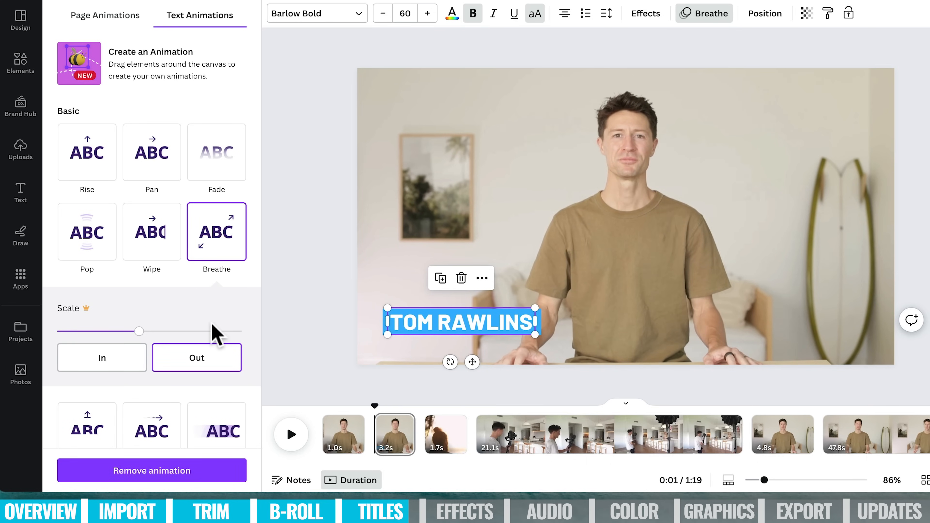
# Step: Apply the Rise element animation to the blue banner, animating both entrance and exit
pyautogui.click(536, 319)
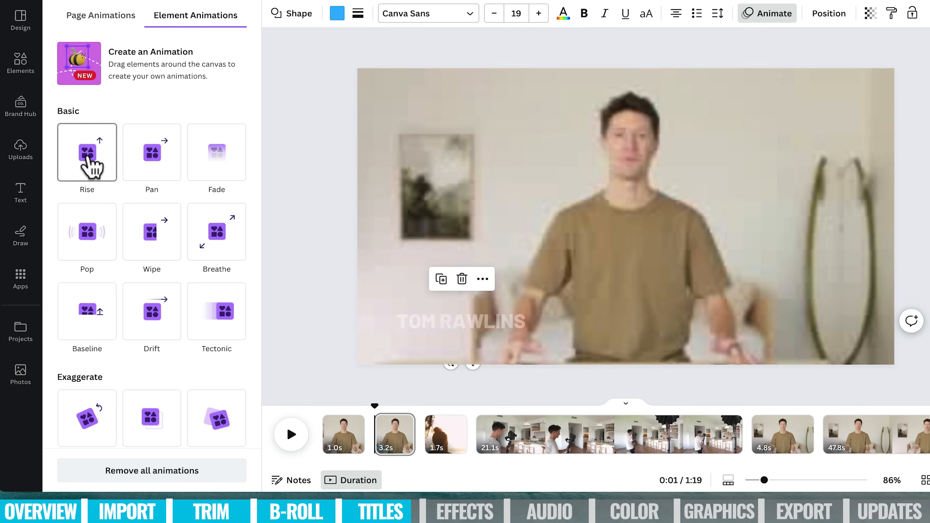
pyautogui.click(90, 167)
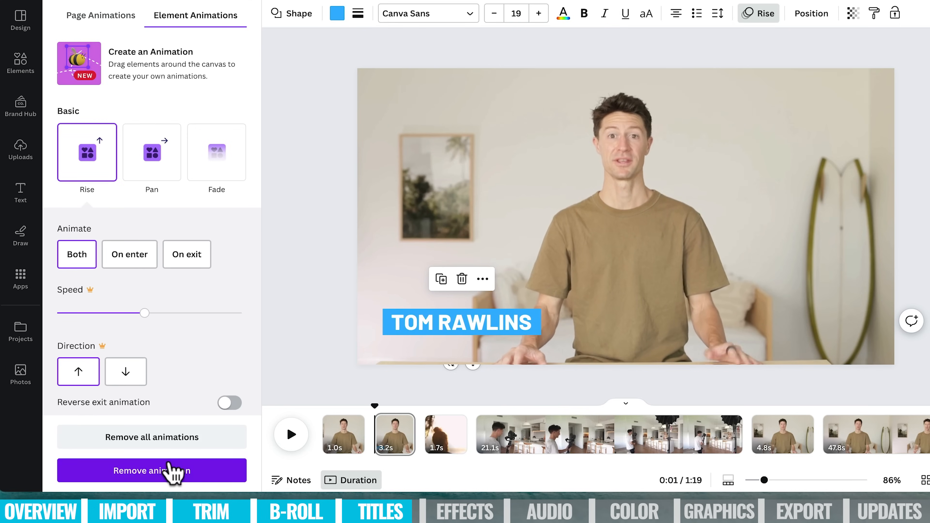
pyautogui.click(538, 279)
# Step: Play back the opening pages and replay the 3.2 s page to check the title and banner animations
pyautogui.click(311, 408)
pyautogui.press('space')
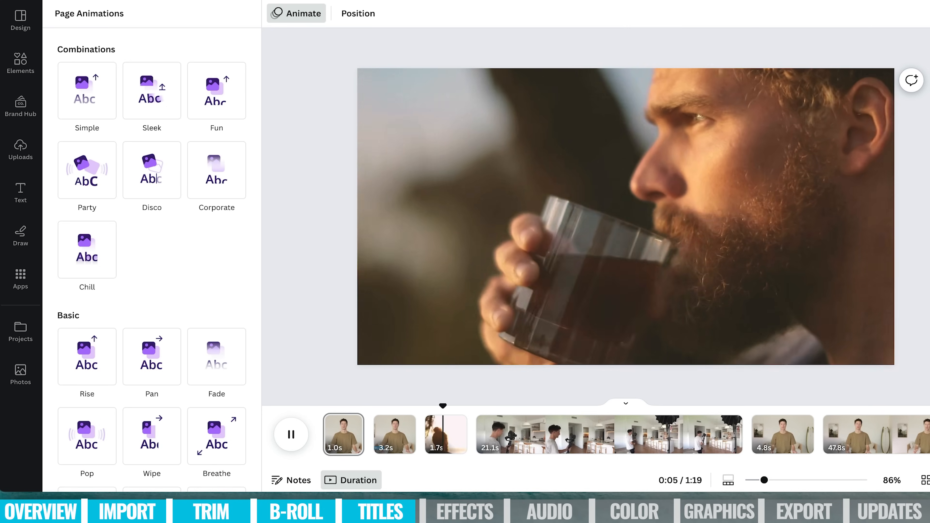
pyautogui.press('space')
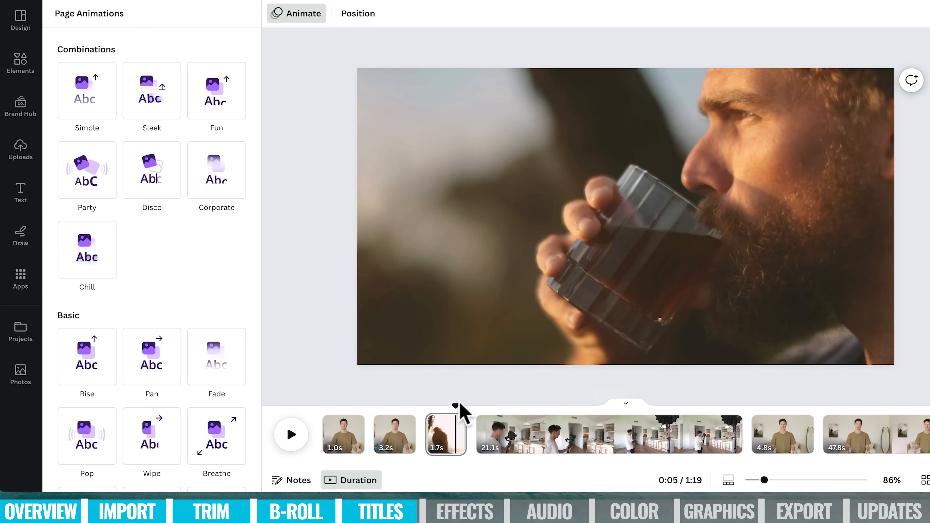
pyautogui.moveTo(458, 410); pyautogui.dragTo(368, 409)
pyautogui.press('space')
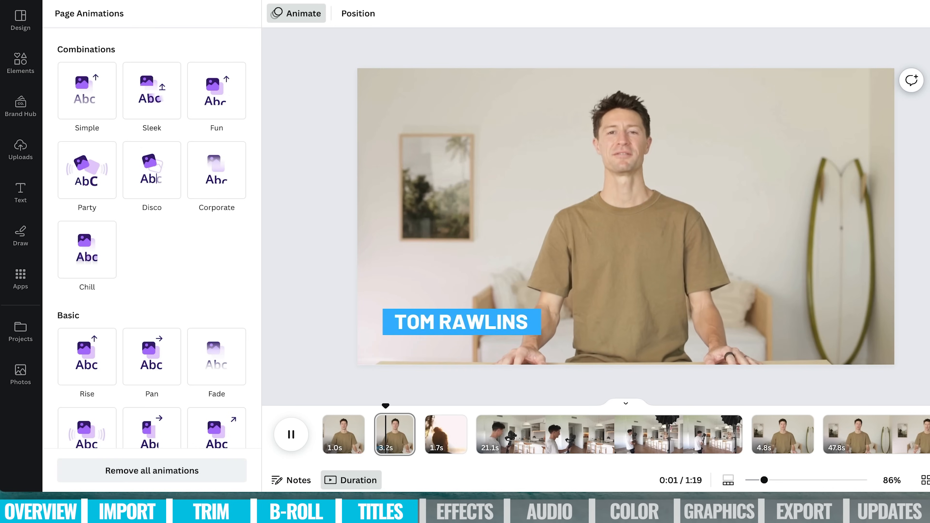
pyautogui.press('space')
pyautogui.click(387, 326)
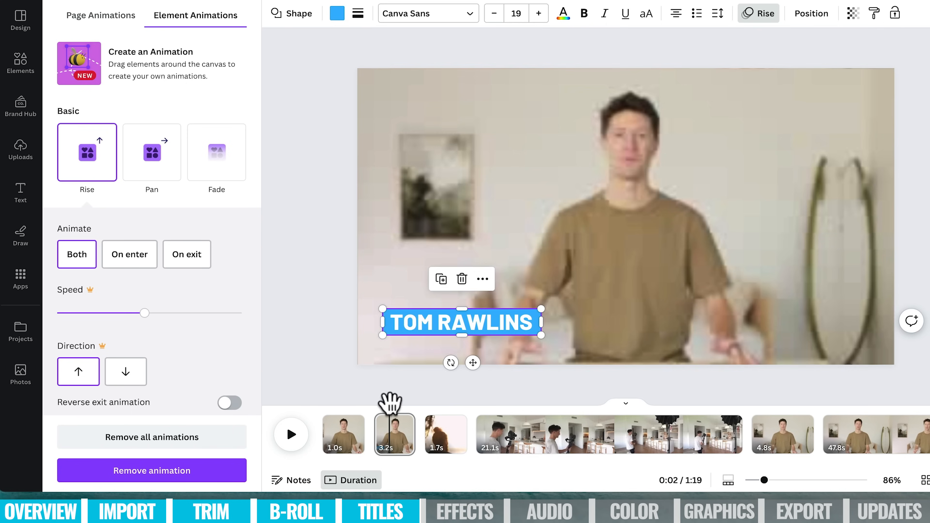
pyautogui.press('space')
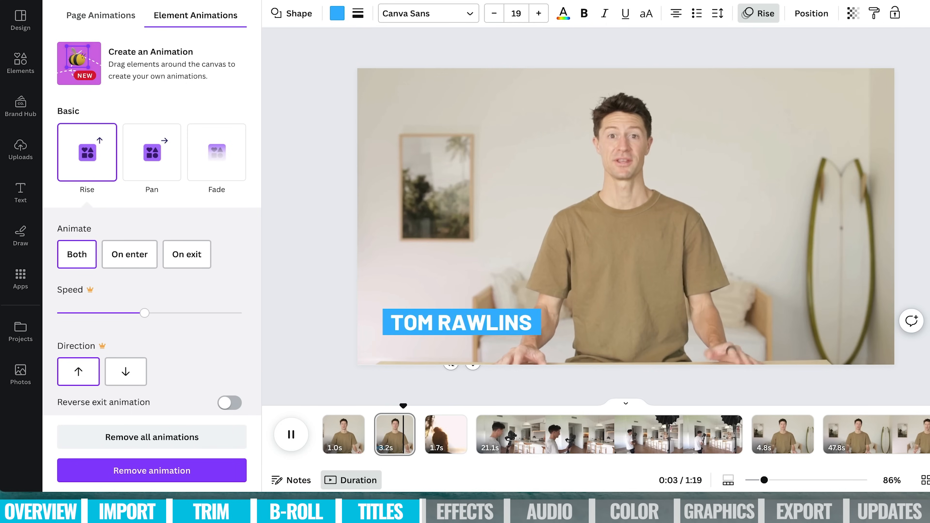
pyautogui.click(390, 405)
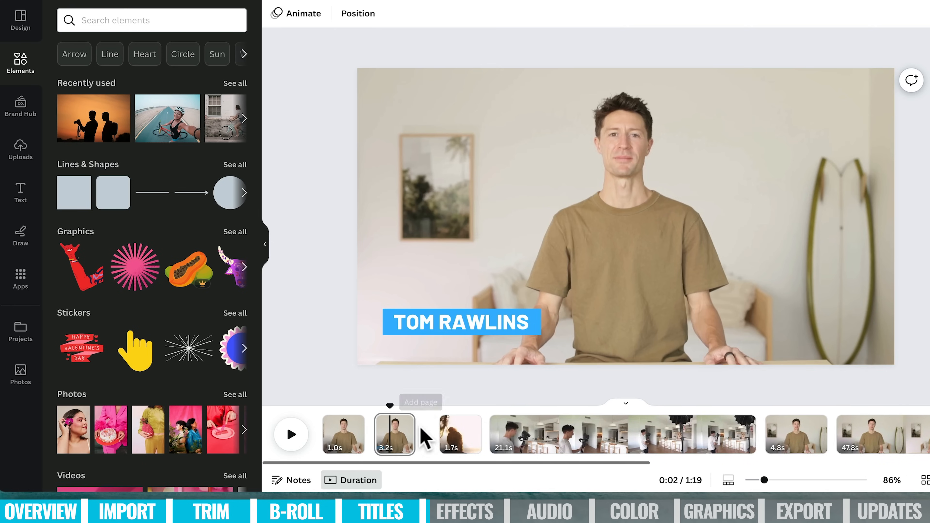
# Step: Try adding a blank page after the 3.2 s page with a pink starburst graphic, and delete the graphic and the page
pyautogui.click(430, 438)
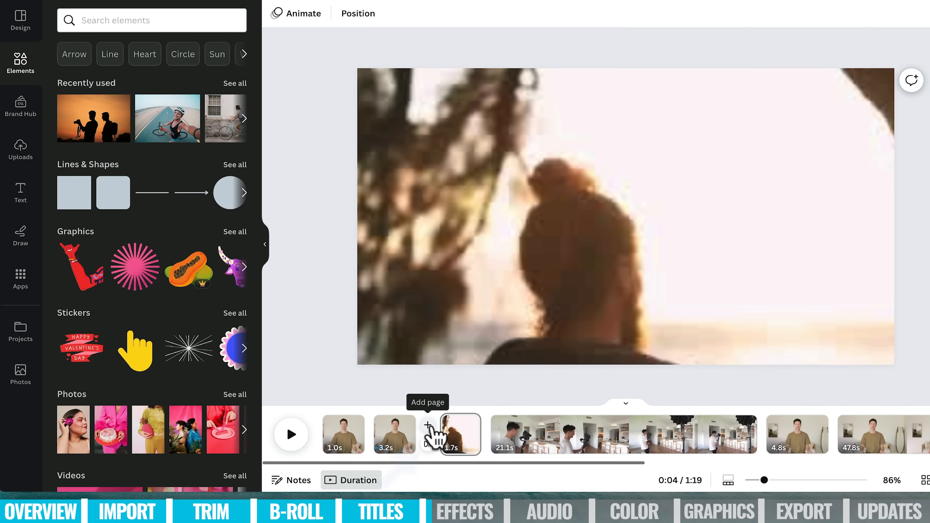
pyautogui.click(427, 426)
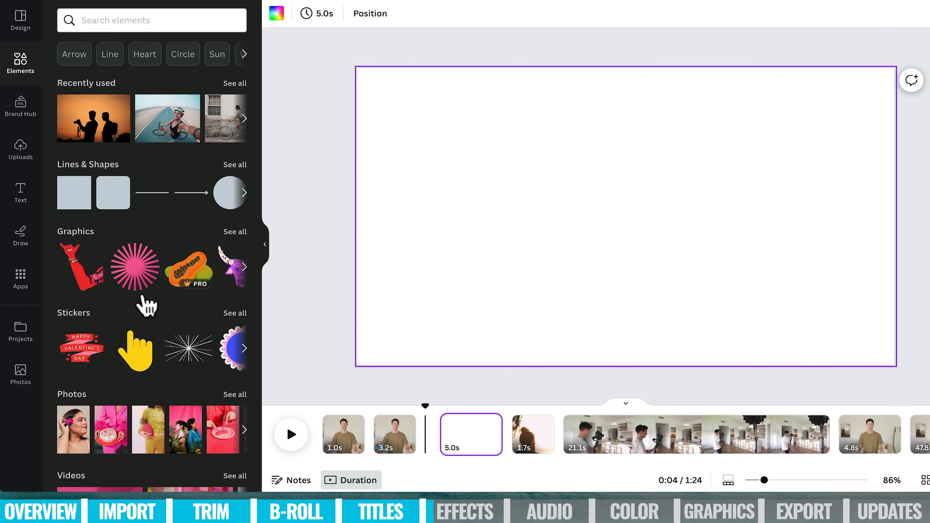
pyautogui.moveTo(311, 267); pyautogui.dragTo(551, 187)
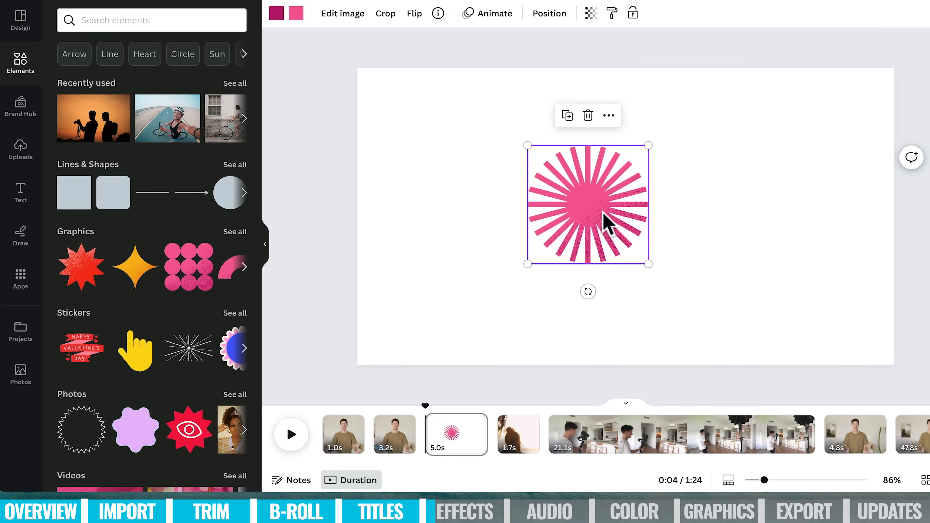
pyautogui.press('Delete')
pyautogui.click(459, 447)
pyautogui.press('Delete')
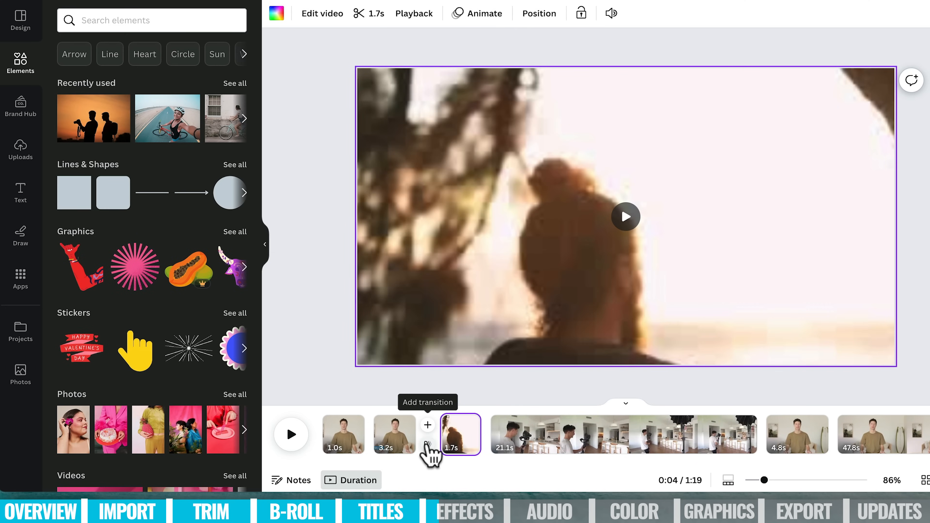
# Step: Open the transition choices between the 3.2 s page and the 1.7 s B-roll page
pyautogui.click(427, 444)
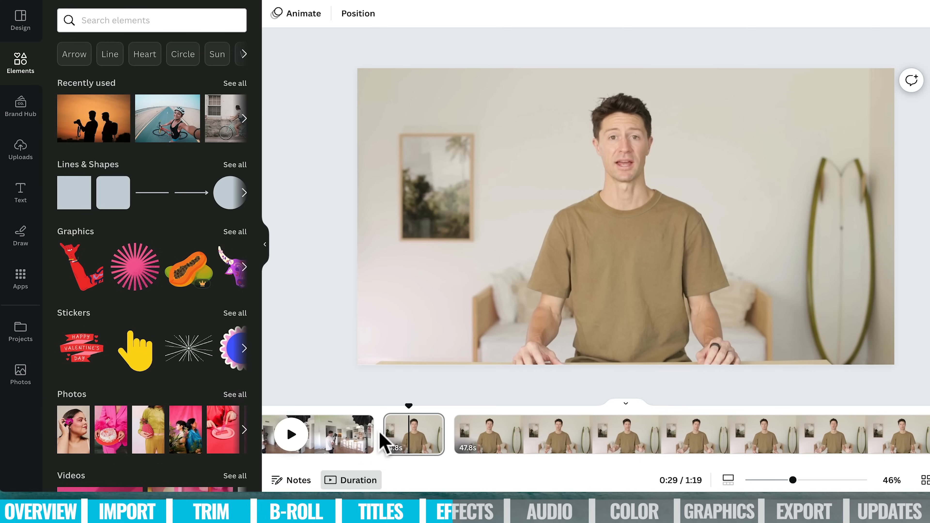
pyautogui.moveTo(380, 434)
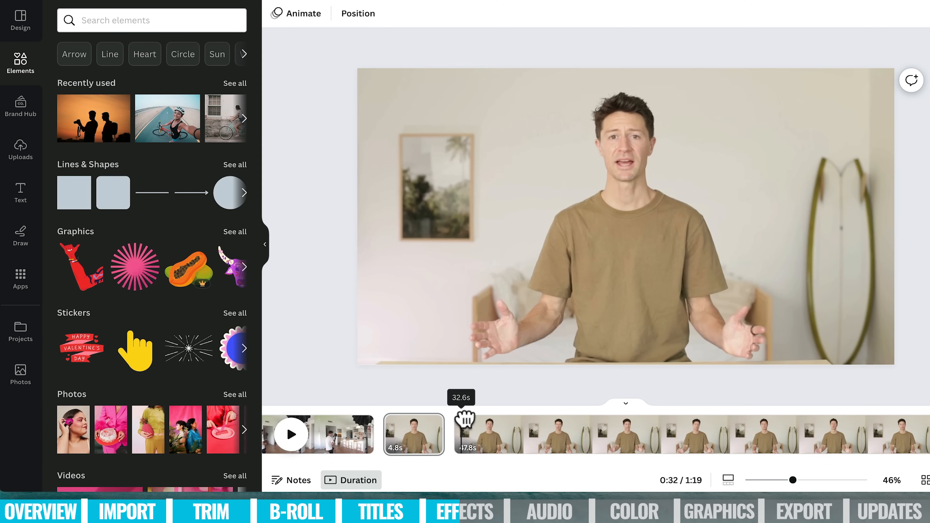
# Step: Crop the 47.8 s talking-head clip to a slightly enlarged framing with the speaker centred and his head fully in frame
pyautogui.click(464, 419)
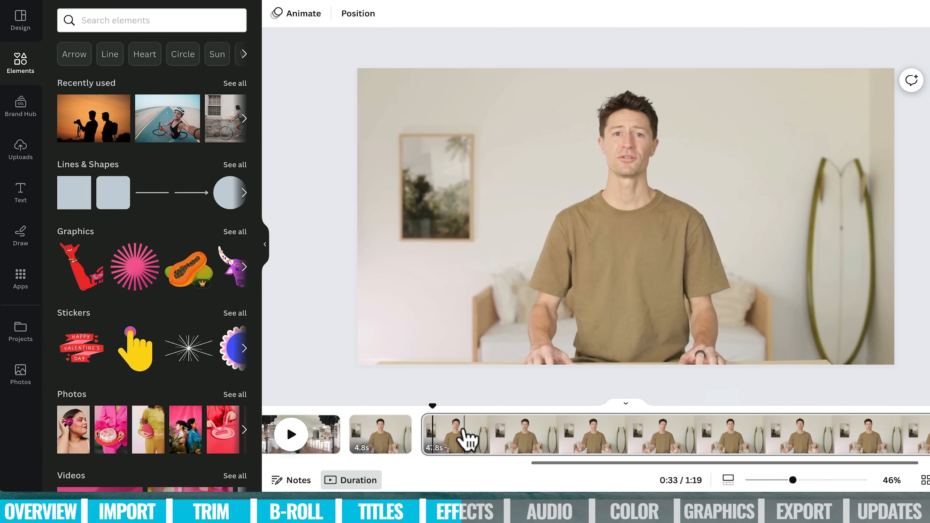
pyautogui.click(519, 343)
pyautogui.doubleClick(558, 244)
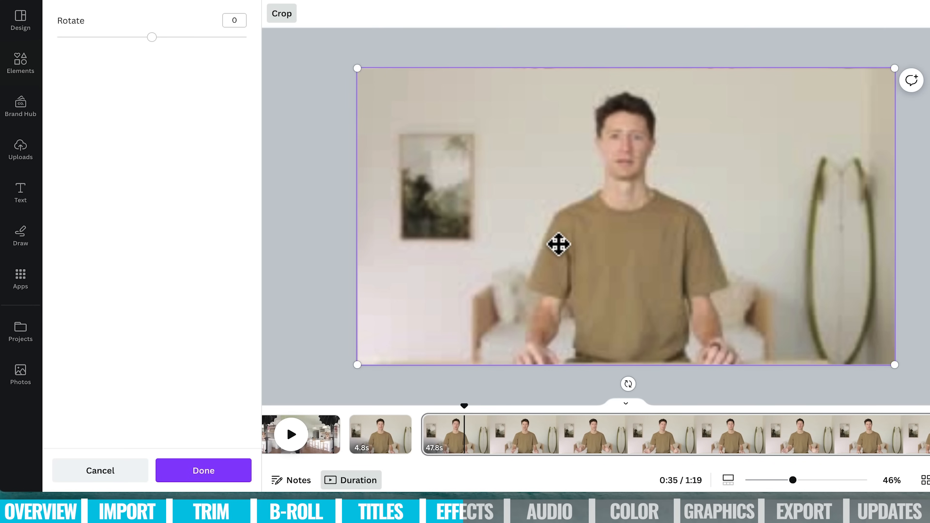
pyautogui.moveTo(894, 68); pyautogui.dragTo(929, 32)
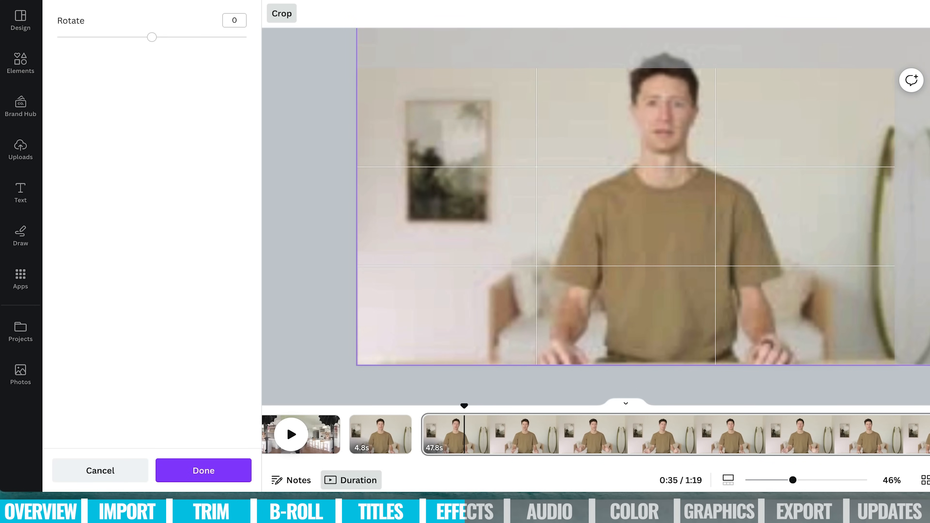
pyautogui.moveTo(797, 145); pyautogui.dragTo(730, 181)
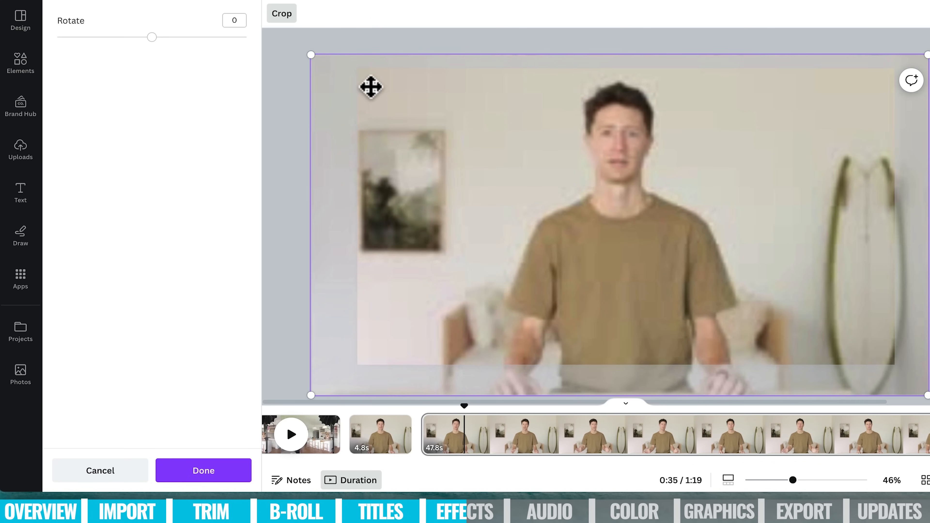
pyautogui.moveTo(307, 50); pyautogui.dragTo(299, 49)
pyautogui.moveTo(536, 144); pyautogui.dragTo(541, 144)
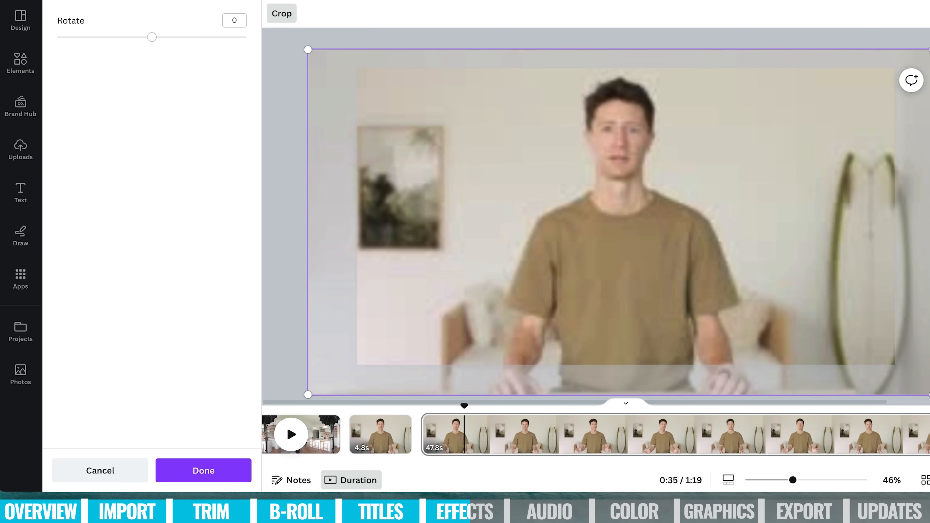
pyautogui.press('Return')
# Step: Play back the cut from the 4.8 s page into the 47.8 s page to check the zoomed framing
pyautogui.moveTo(464, 408); pyautogui.dragTo(394, 403)
pyautogui.press('space')
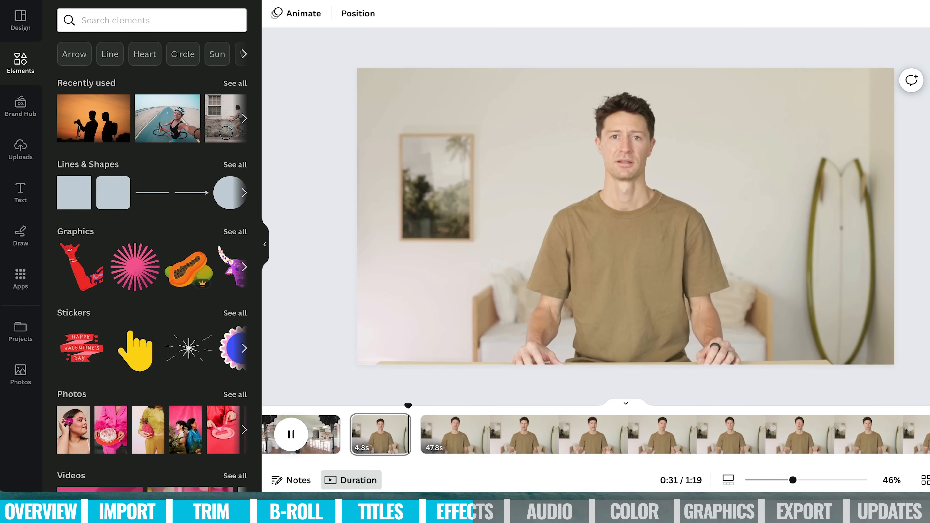
pyautogui.press('space')
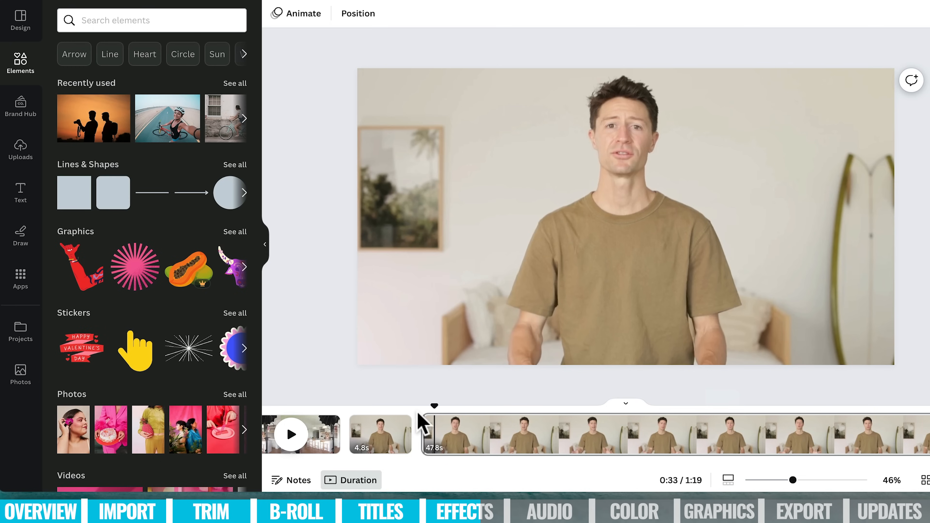
# Step: Apply the Color Wipe transition between the 4.8 s and 47.8 s pages
pyautogui.click(425, 443)
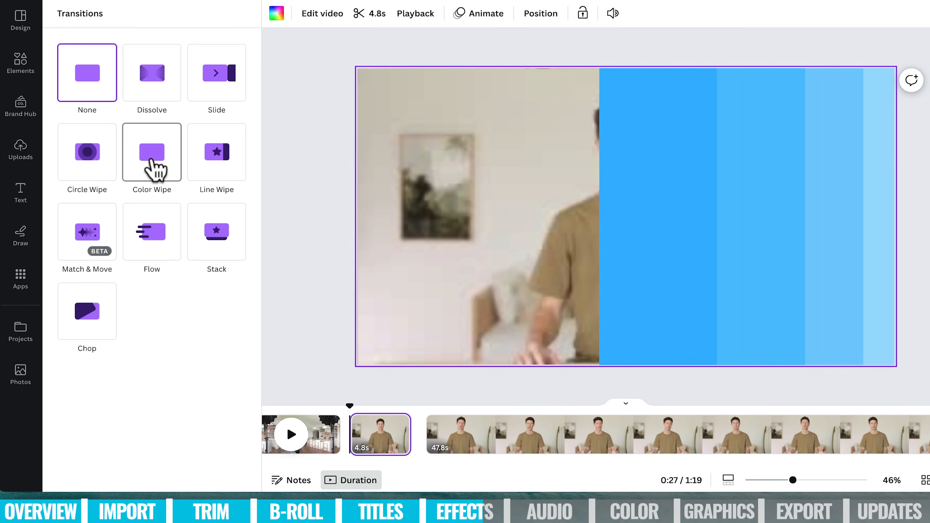
pyautogui.click(154, 167)
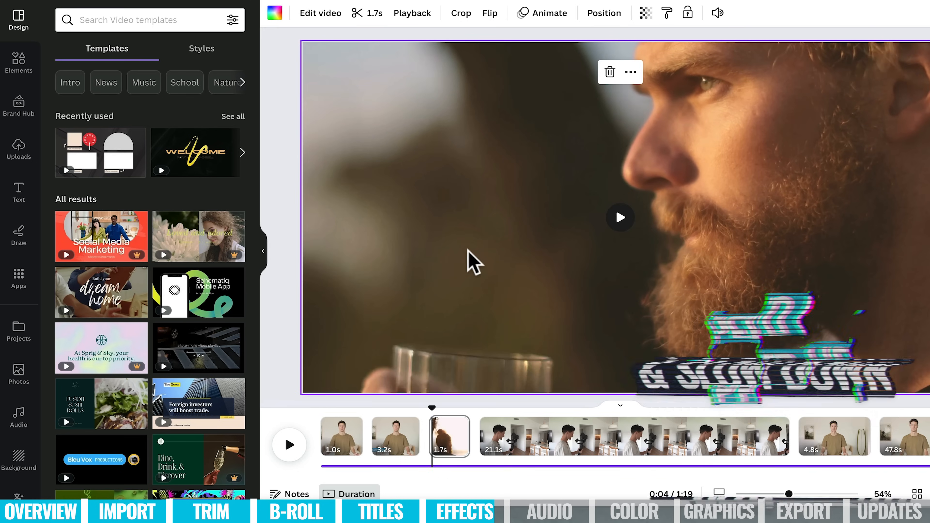
# Step: Try video speeds of 2 and 0.25 on the 1.7 s B-roll clip, and return it to normal speed
pyautogui.click(418, 16)
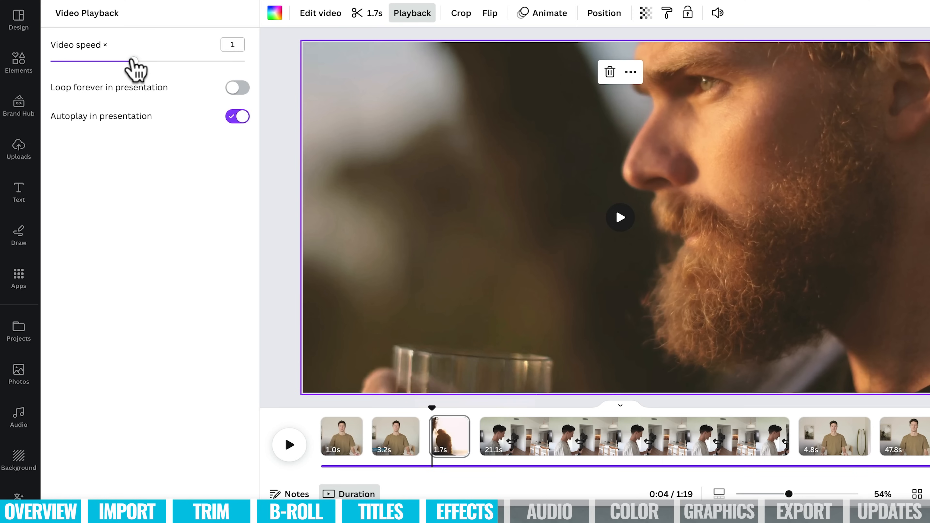
pyautogui.moveTo(134, 62); pyautogui.dragTo(286, 83)
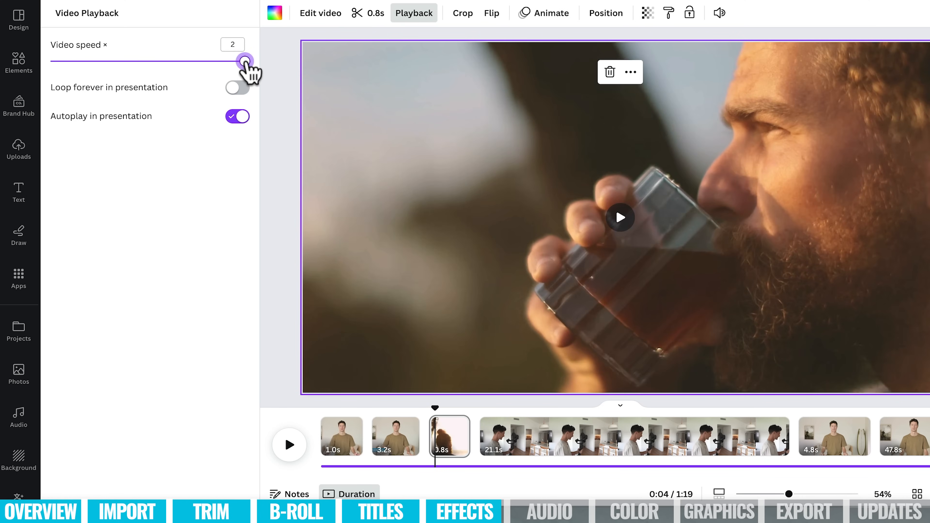
pyautogui.moveTo(245, 62); pyautogui.dragTo(50, 62)
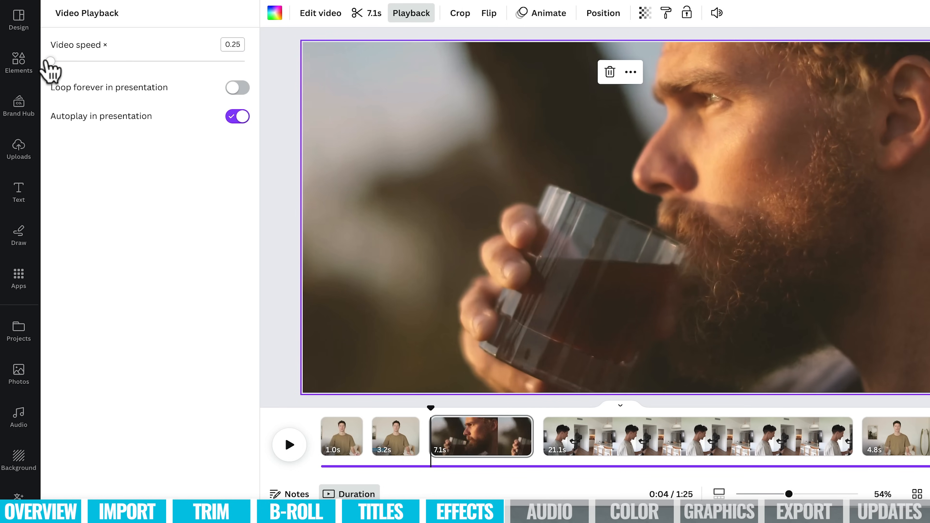
pyautogui.moveTo(51, 61); pyautogui.dragTo(134, 61)
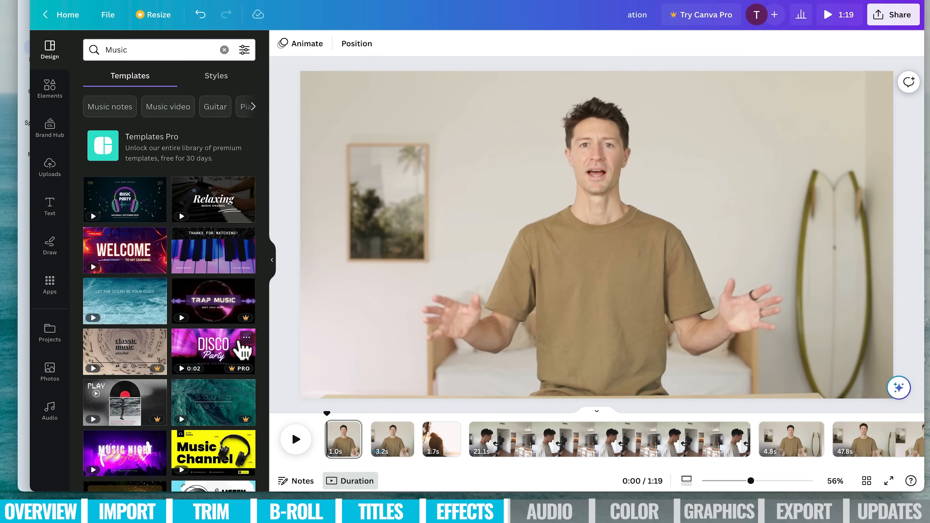
# Step: Browse the audio library's music categories and look through the full list of Happy tracks
pyautogui.click(49, 411)
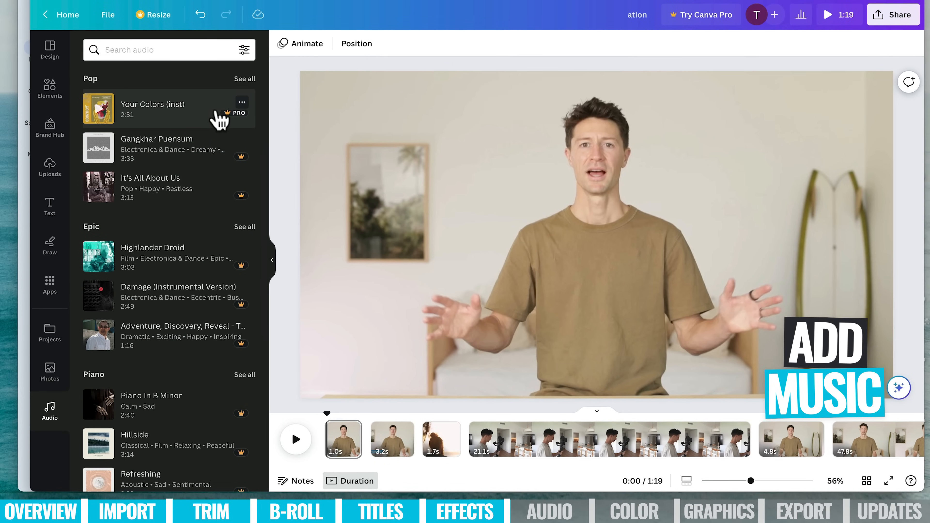
pyautogui.scroll(-3, 208, 189)
pyautogui.scroll(-2, 205, 257)
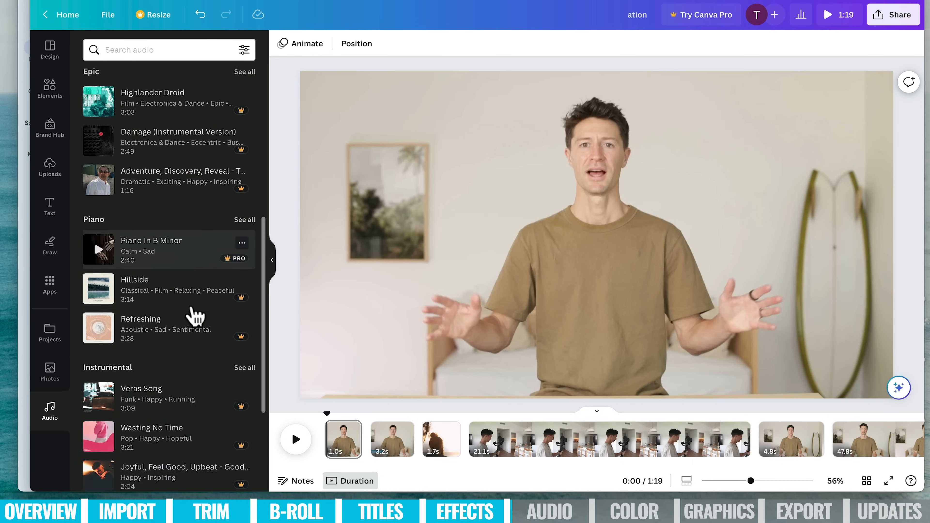
pyautogui.scroll(-4, 196, 316)
pyautogui.scroll(10, 216, 275)
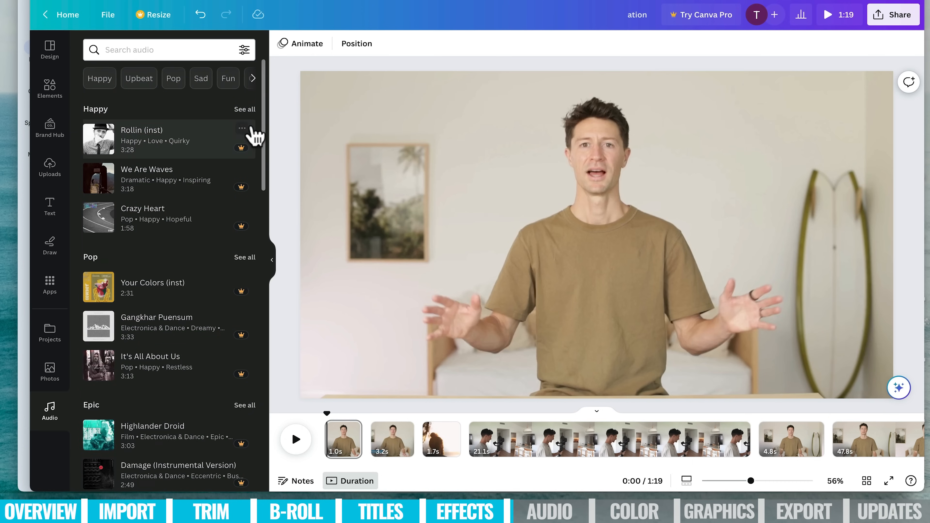
pyautogui.click(245, 114)
pyautogui.scroll(-11, 149, 354)
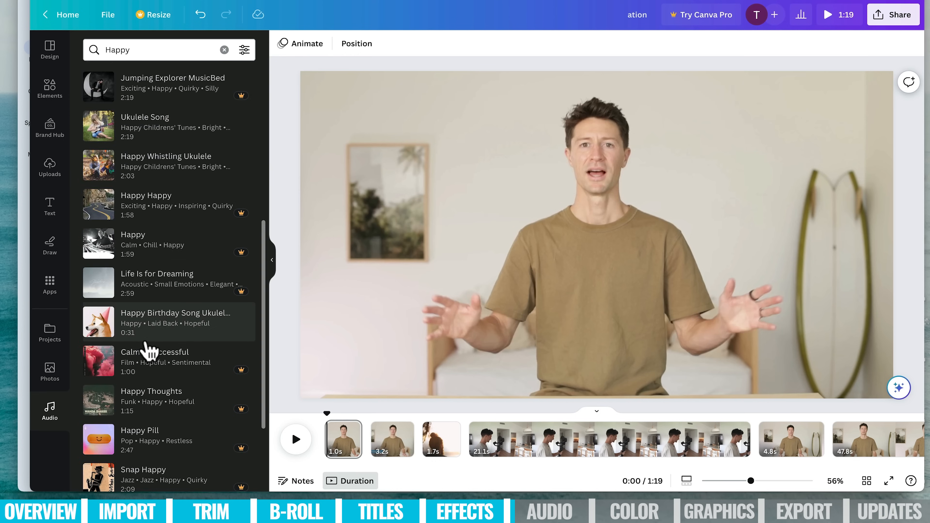
pyautogui.scroll(4, 158, 332)
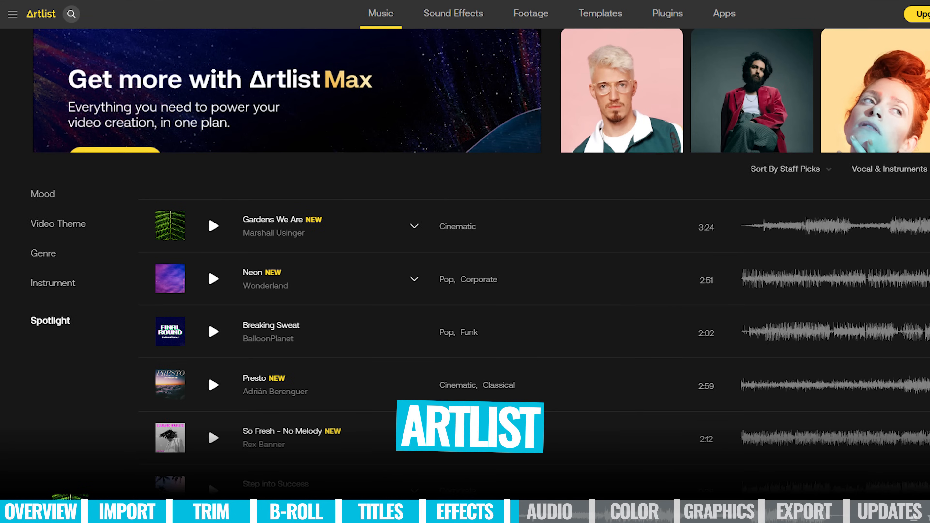
# Step: Switch to the Artlist and Epidemic Sound websites and look through their music catalogues
pyautogui.scroll(-5, 465, 257)
pyautogui.scroll(-3, 535, 263)
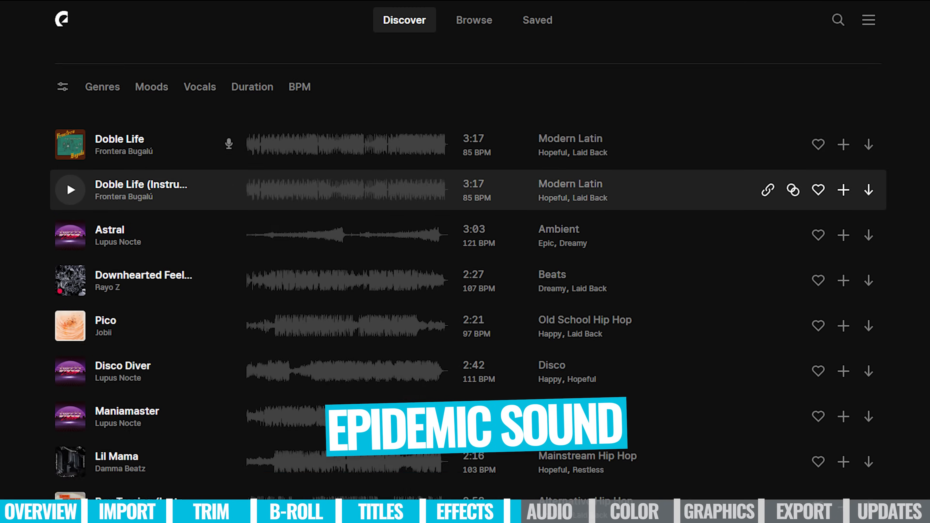
pyautogui.scroll(-10, 465, 257)
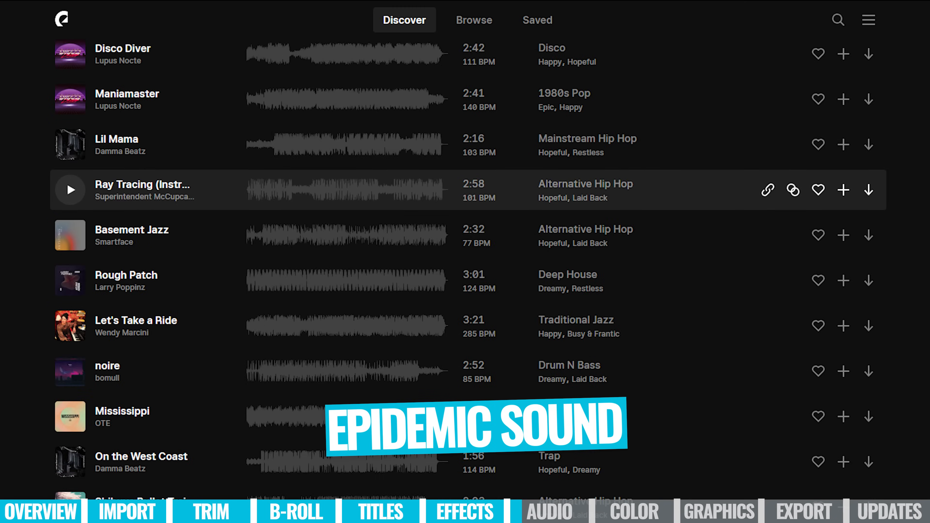
pyautogui.scroll(-3, 465, 216)
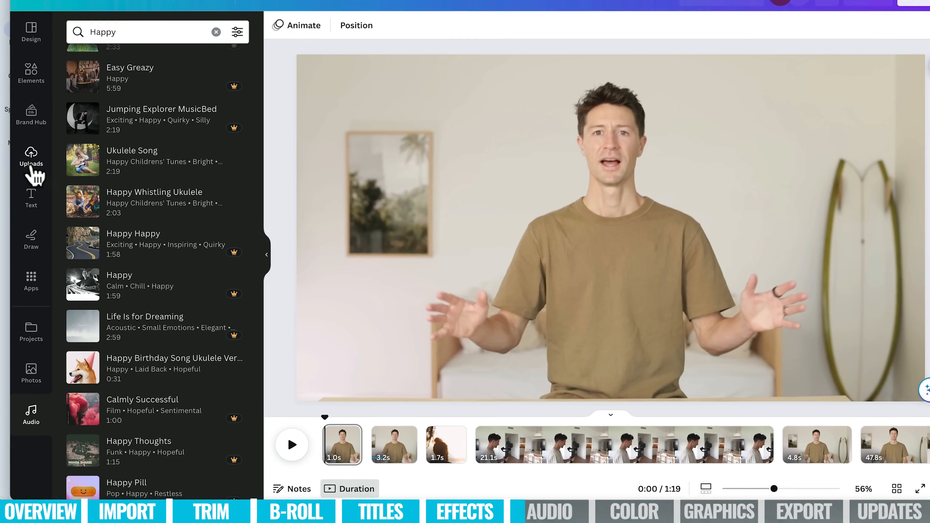
# Step: Back in Canva, add the uploaded corner-head audio track to the video as background music and adjust which part of it plays
pyautogui.click(50, 172)
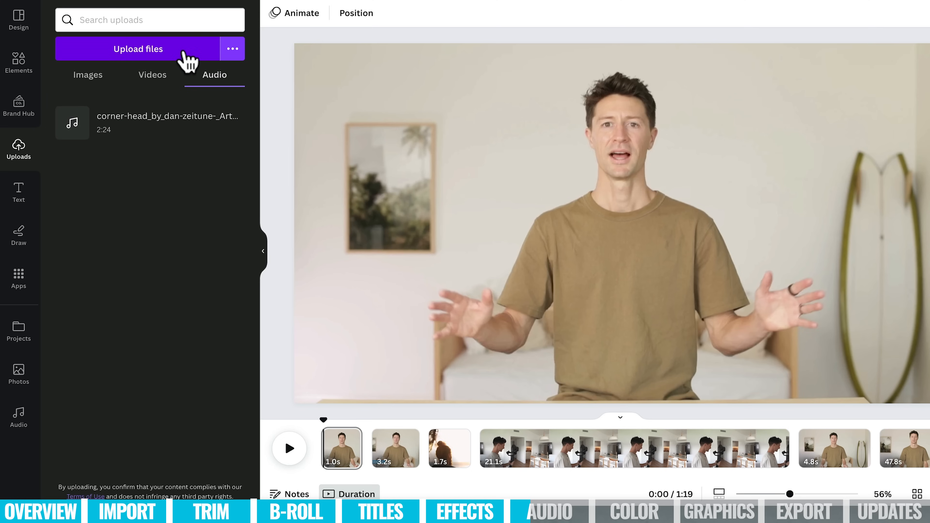
pyautogui.click(184, 59)
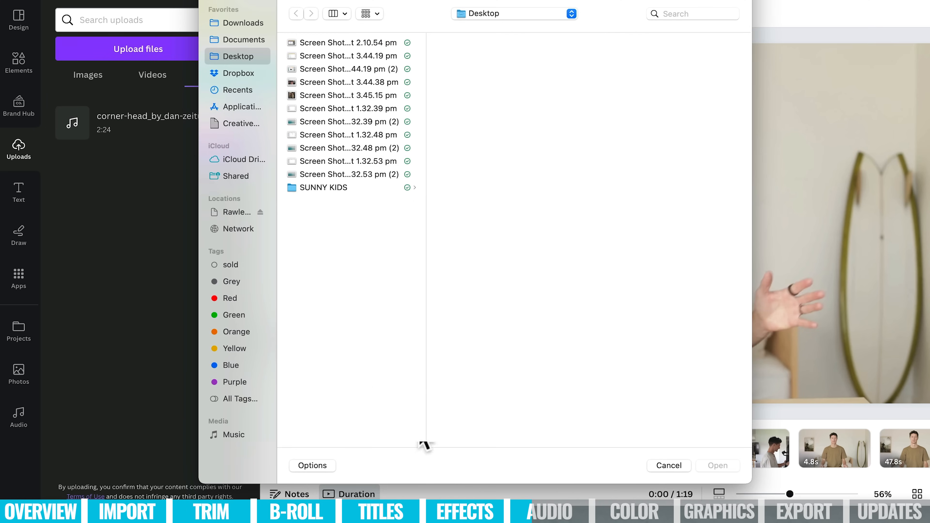
pyautogui.click(688, 466)
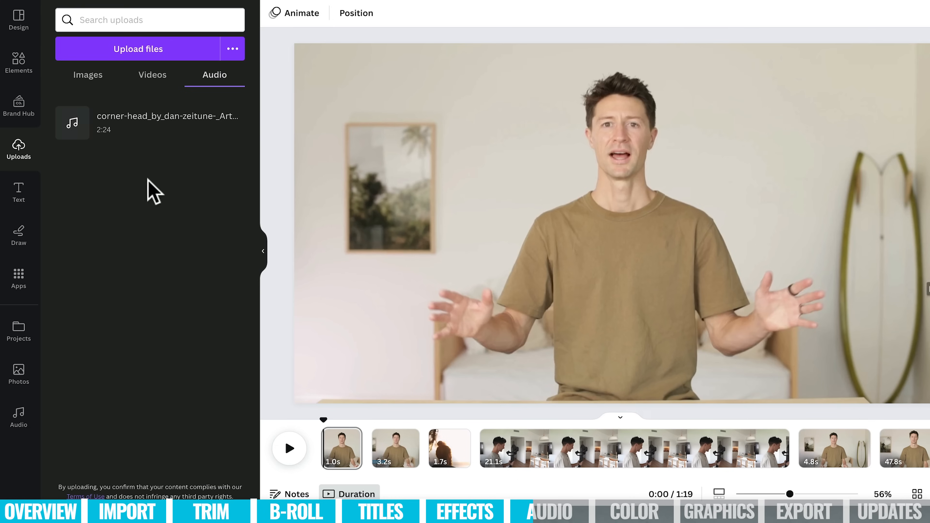
pyautogui.moveTo(125, 140); pyautogui.dragTo(586, 225)
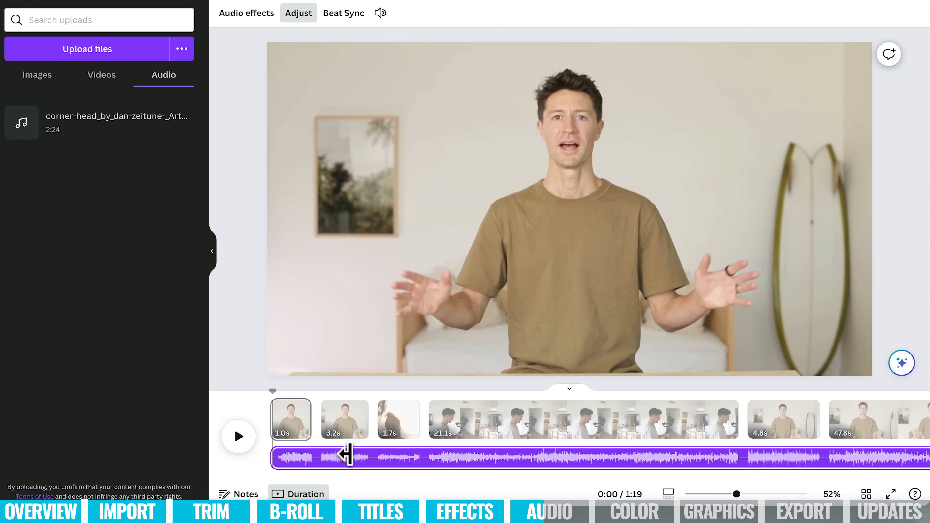
pyautogui.moveTo(389, 457); pyautogui.dragTo(401, 458)
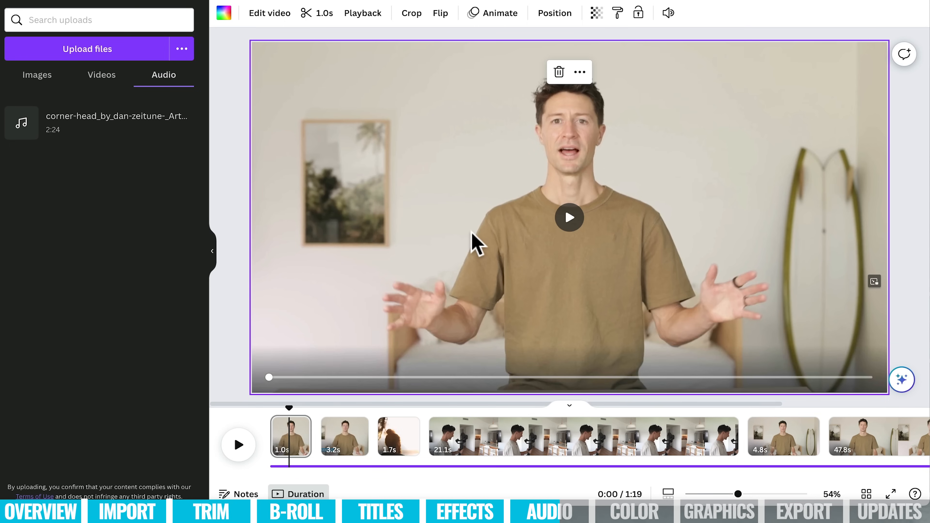
# Step: Check the volume setting of the talking-head clip on the opening 1.0 s page
pyautogui.click(667, 15)
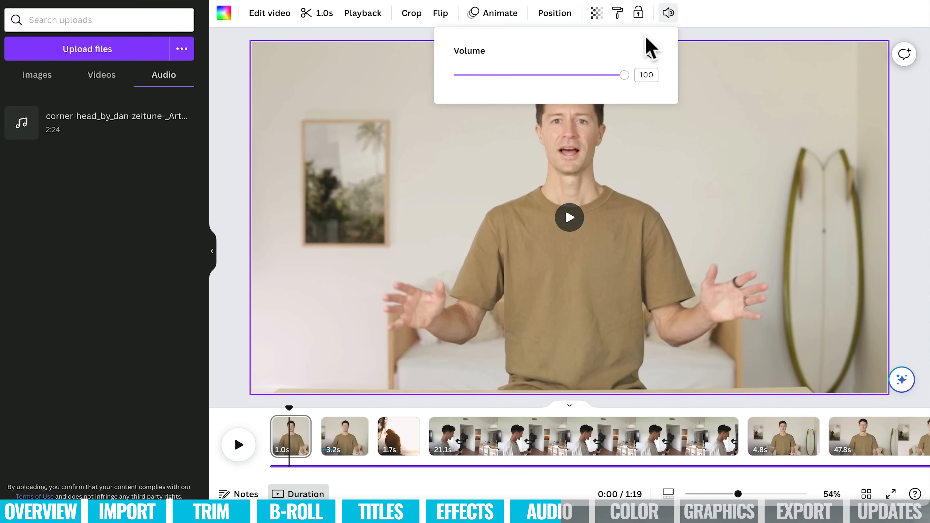
pyautogui.moveTo(625, 75)
pyautogui.mouseDown()
pyautogui.moveTo(605, 75)
pyautogui.moveTo(626, 75)
pyautogui.mouseUp()
pyautogui.click(247, 361)
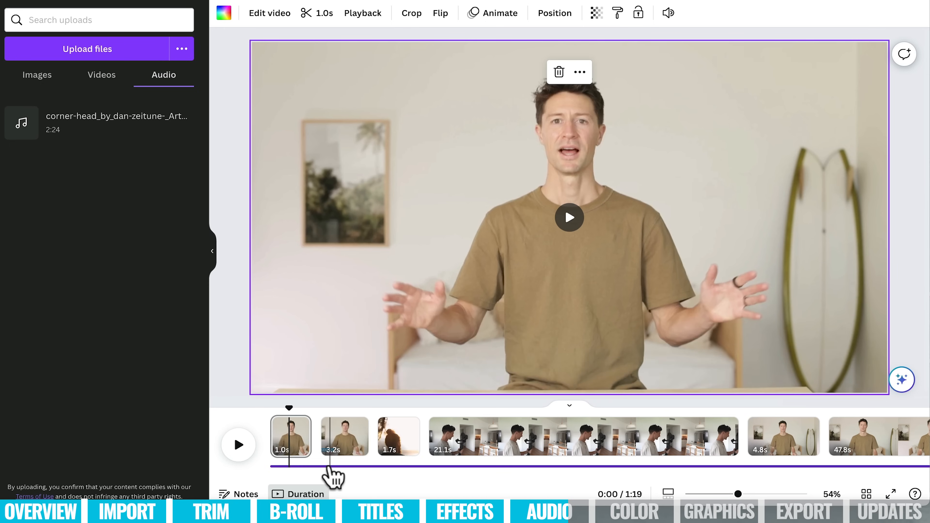
# Step: Fine-tune the background music track's volume to somewhere in the low 20s so that it sits beneath the voice
pyautogui.click(329, 467)
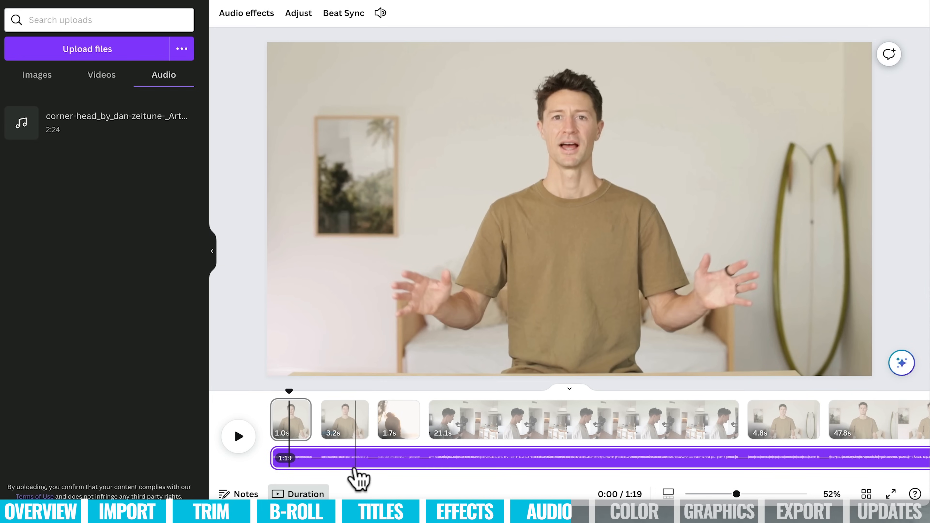
pyautogui.click(381, 15)
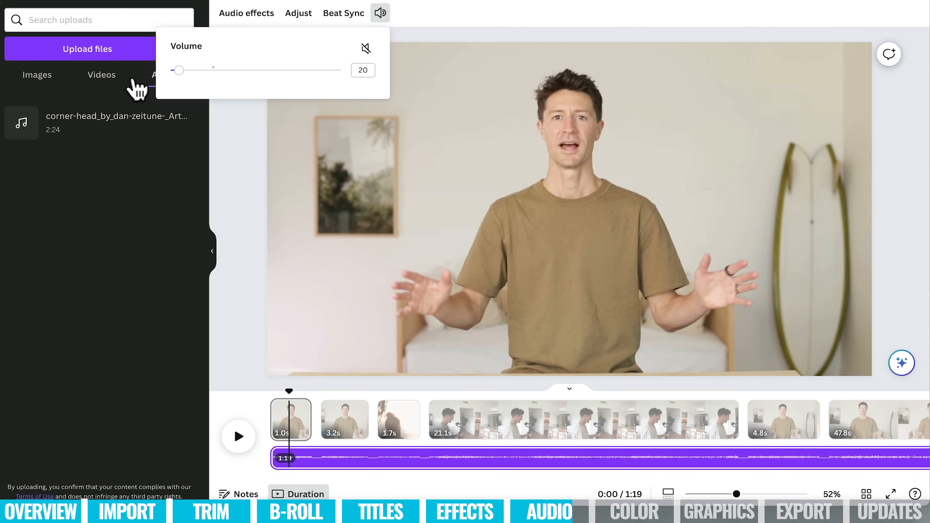
pyautogui.moveTo(178, 70); pyautogui.dragTo(181, 70)
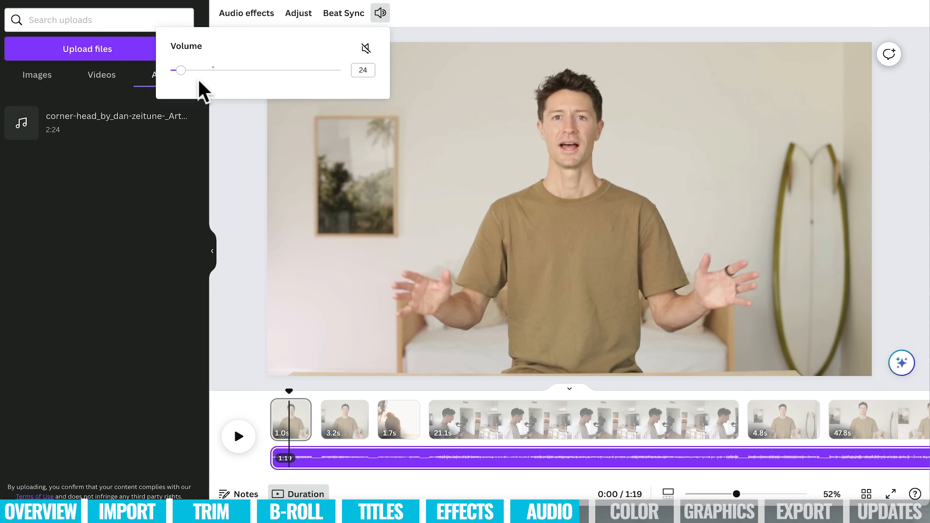
pyautogui.moveTo(180, 70); pyautogui.dragTo(178, 70)
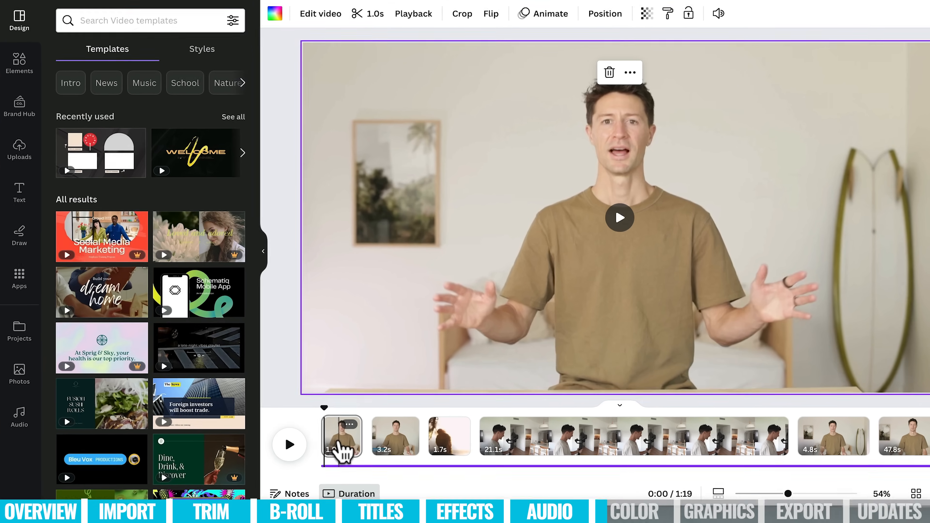
# Step: Set the opening 1.0 s talking-head clip's warmth to -17, try a slight green tint, and set tint back to 0
pyautogui.click(340, 450)
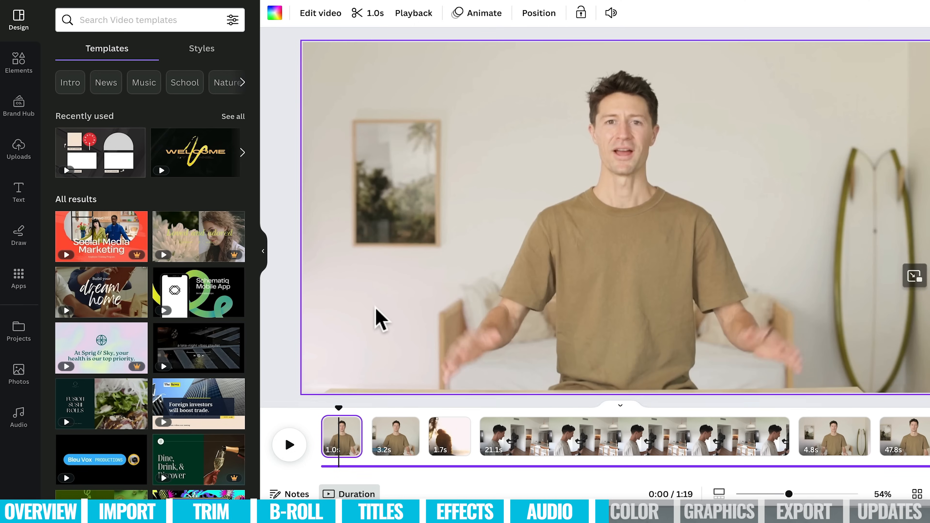
pyautogui.click(315, 16)
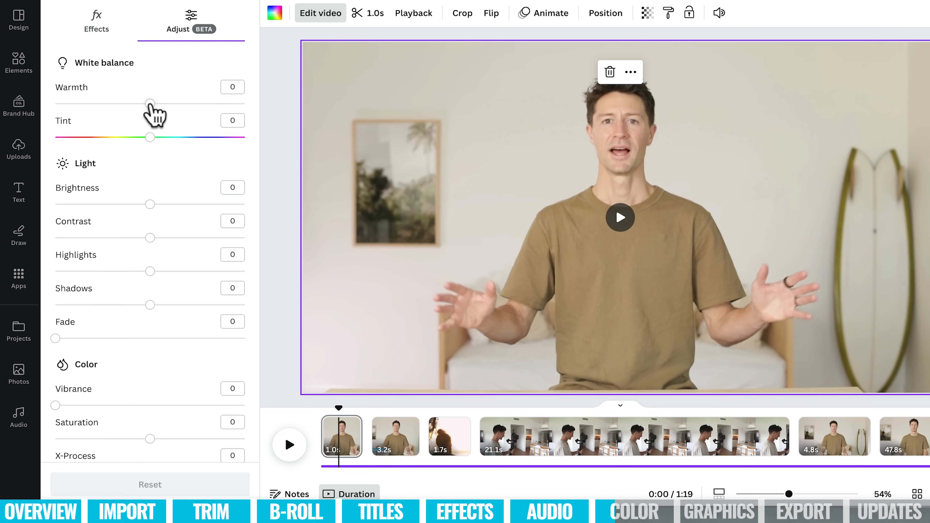
pyautogui.moveTo(150, 105)
pyautogui.mouseDown()
pyautogui.moveTo(185, 104)
pyautogui.moveTo(114, 109)
pyautogui.moveTo(134, 107)
pyautogui.mouseUp()
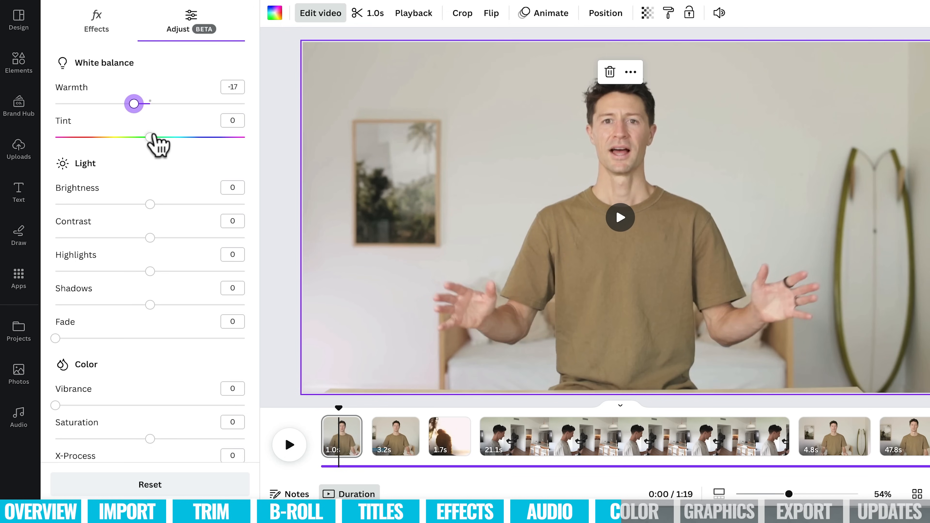
pyautogui.moveTo(150, 137)
pyautogui.mouseDown()
pyautogui.moveTo(159, 139)
pyautogui.moveTo(143, 140)
pyautogui.mouseUp()
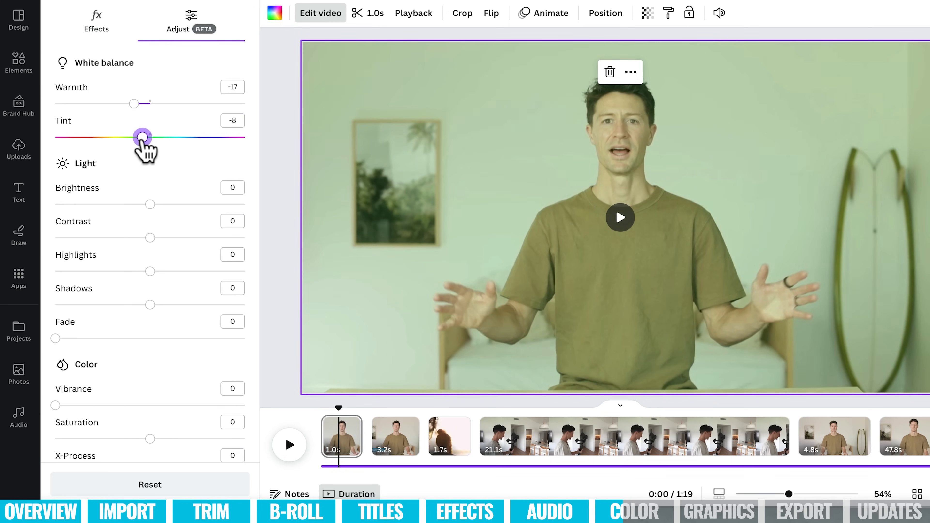
pyautogui.click(242, 121)
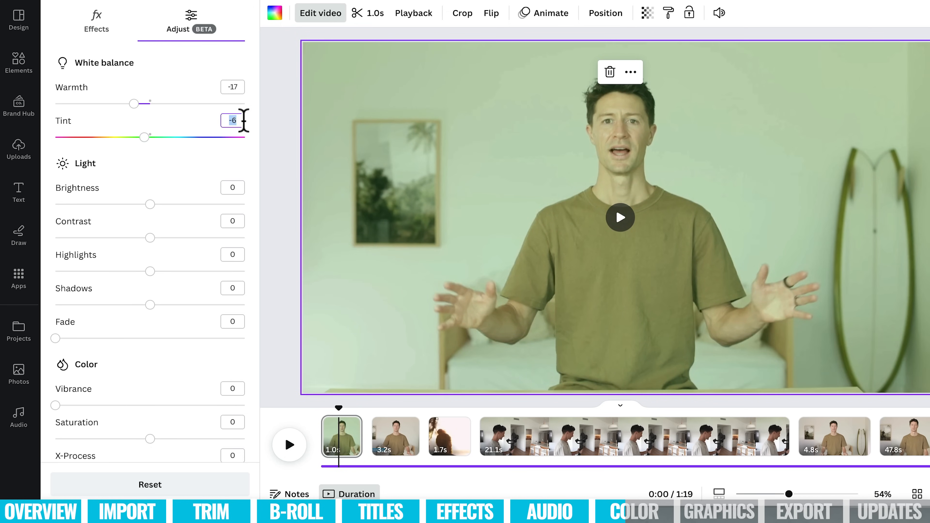
pyautogui.write('0')
# Step: Set the opening clip's brightness to 7, contrast to 10, highlights to 7 and fade to 7, keeping shadows at 0
pyautogui.moveTo(150, 204); pyautogui.dragTo(166, 205)
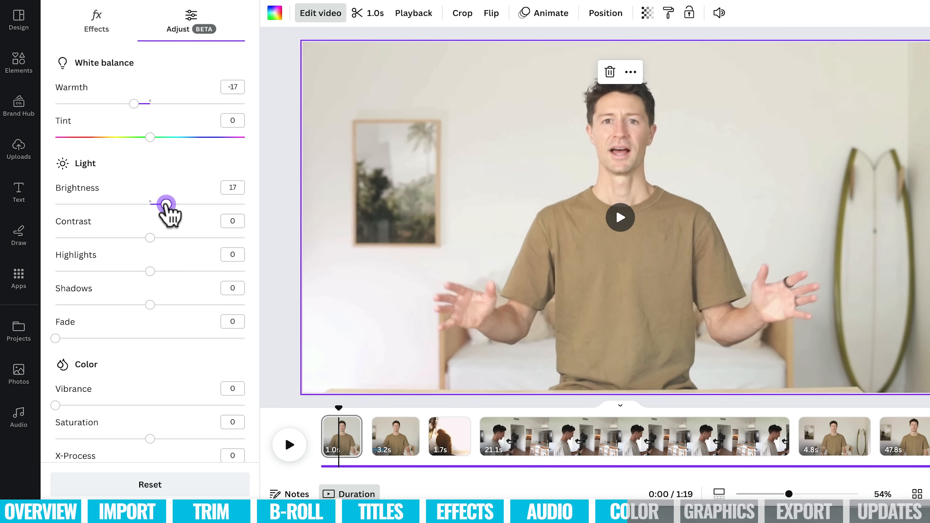
pyautogui.moveTo(150, 239); pyautogui.dragTo(170, 239)
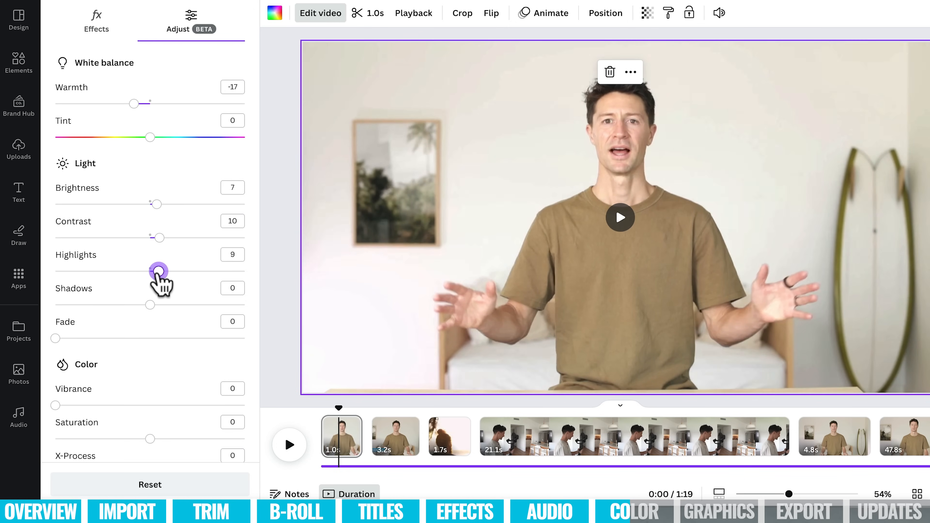
pyautogui.moveTo(157, 274); pyautogui.dragTo(154, 273)
pyautogui.moveTo(156, 305)
pyautogui.mouseDown()
pyautogui.moveTo(169, 310)
pyautogui.moveTo(149, 310)
pyautogui.mouseUp()
pyautogui.moveTo(56, 338)
pyautogui.mouseDown()
pyautogui.moveTo(102, 344)
pyautogui.moveTo(67, 343)
pyautogui.mouseUp()
pyautogui.scroll(-3, 145, 395)
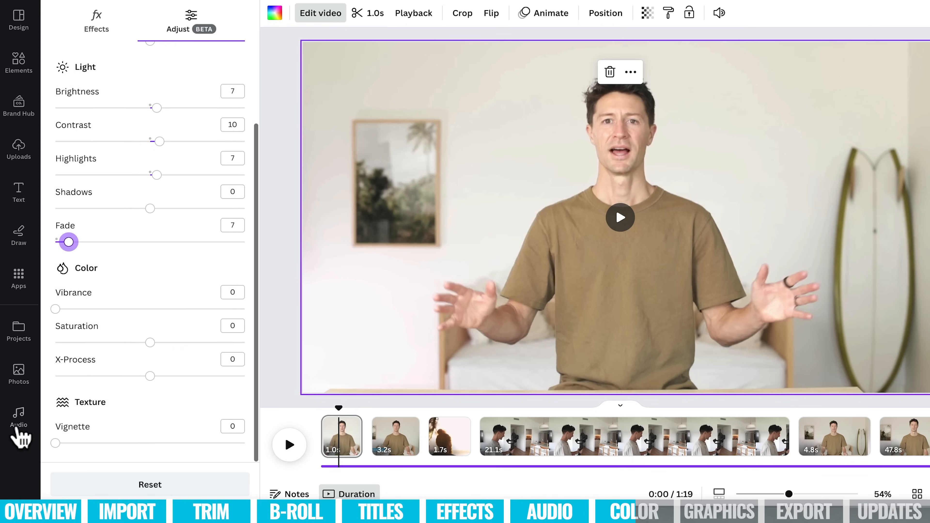
# Step: Try the Epic filter on the opening clip and apply the Festive filter instead at intensity 50
pyautogui.click(99, 24)
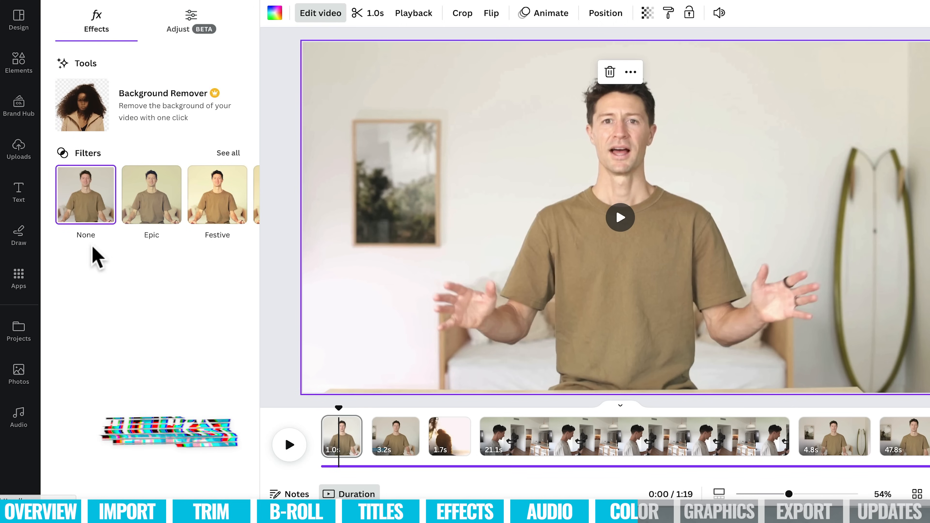
pyautogui.click(152, 205)
pyautogui.click(235, 208)
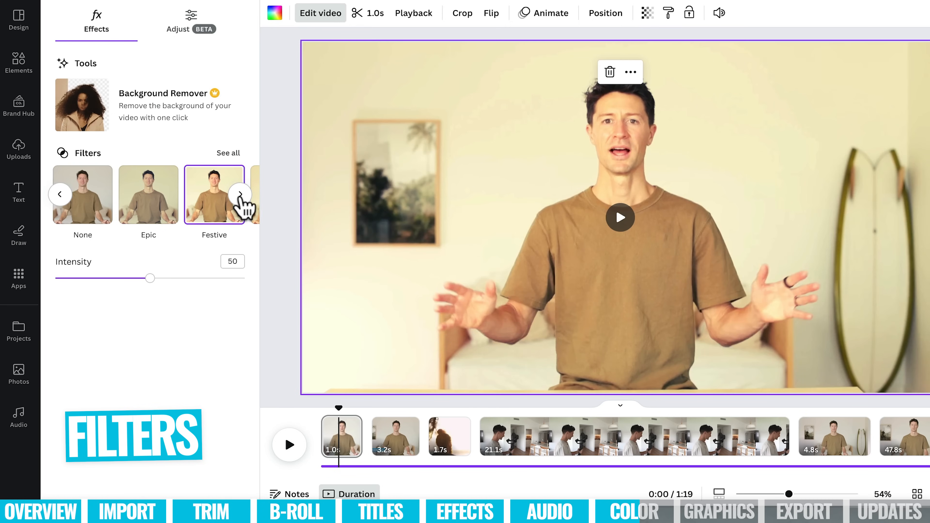
# Step: Try the Epic, Festive and Summer filters in turn on the 1.7 s B-roll clip of the bearded man
pyautogui.click(448, 441)
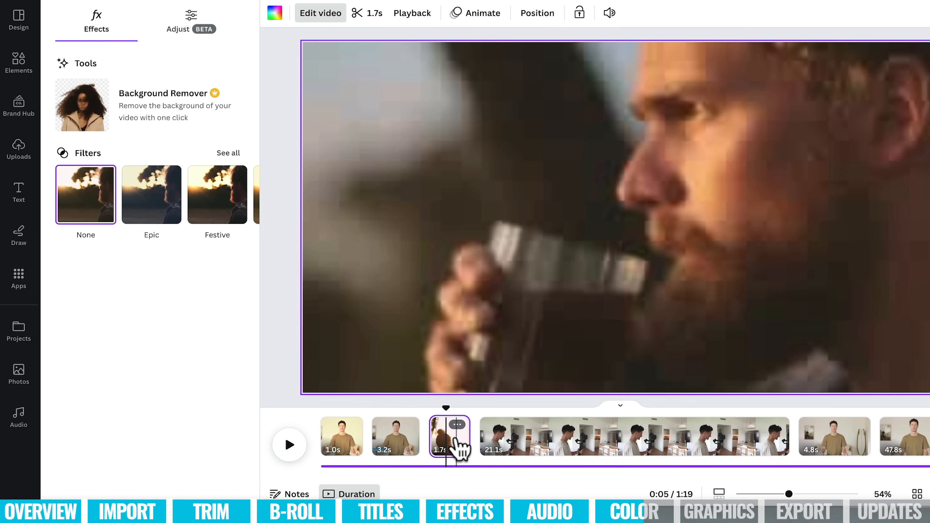
pyautogui.moveTo(446, 406); pyautogui.dragTo(454, 407)
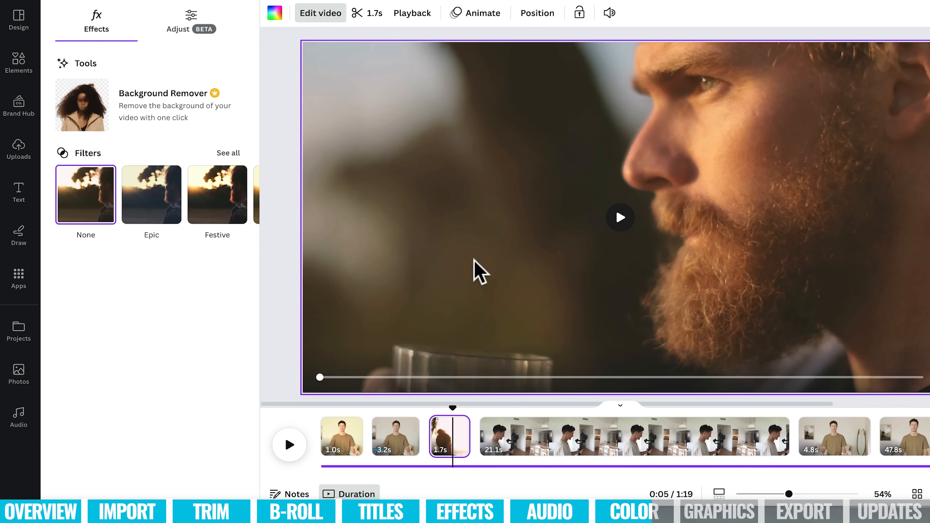
pyautogui.click(470, 224)
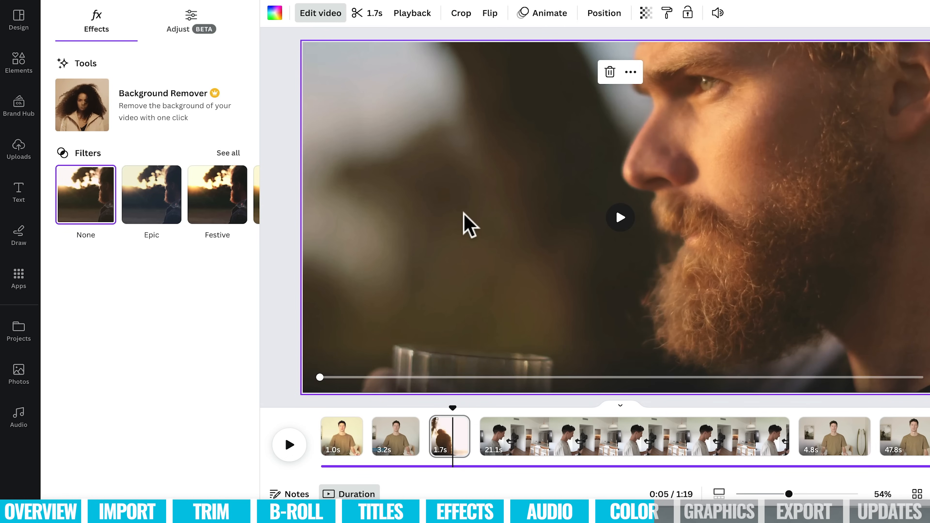
pyautogui.click(147, 216)
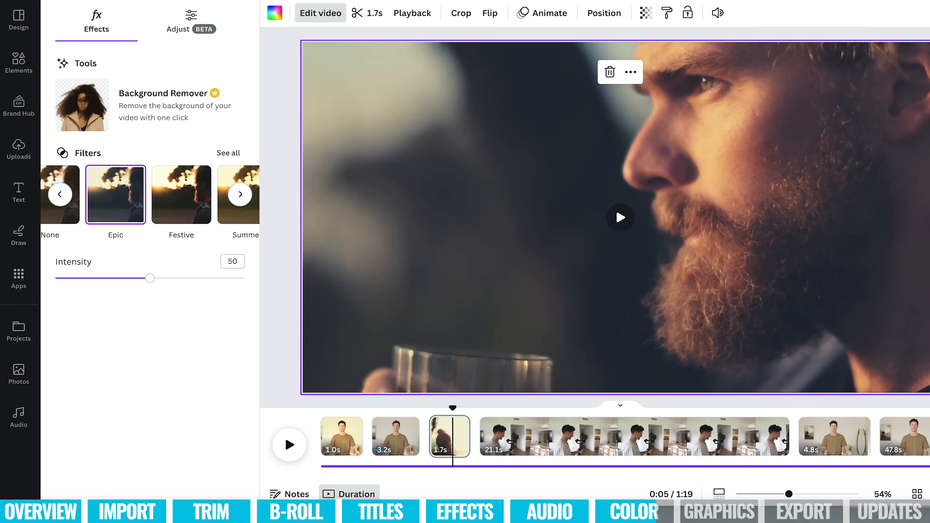
pyautogui.click(181, 203)
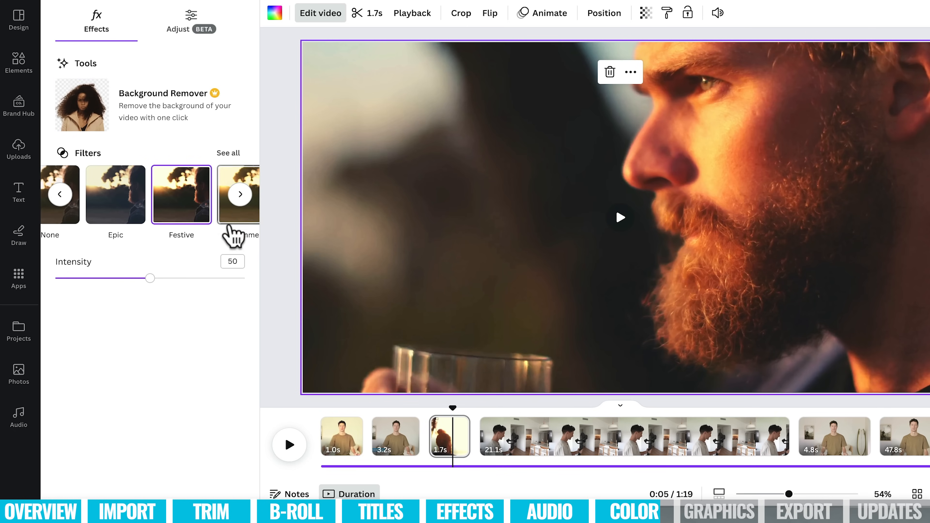
pyautogui.click(237, 225)
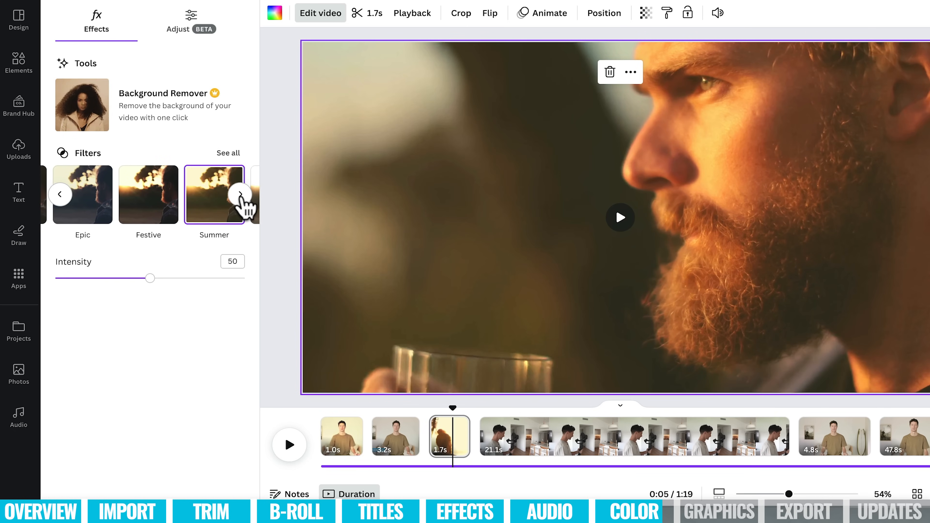
# Step: Look through all filter categories, try the Vintage filters Cali and Nordic, and choose the Mono filter Street for the 1.7 s clip
pyautogui.click(225, 158)
pyautogui.scroll(-5, 140, 328)
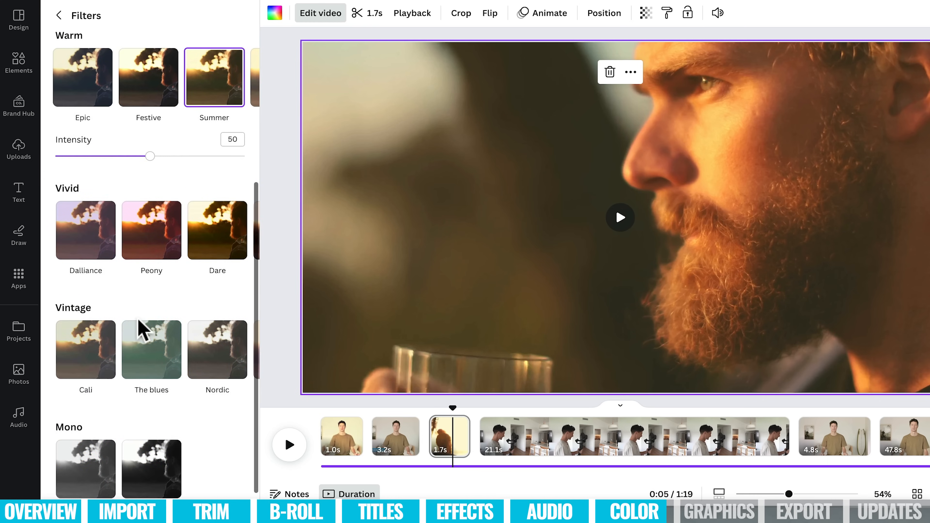
pyautogui.scroll(1, 192, 364)
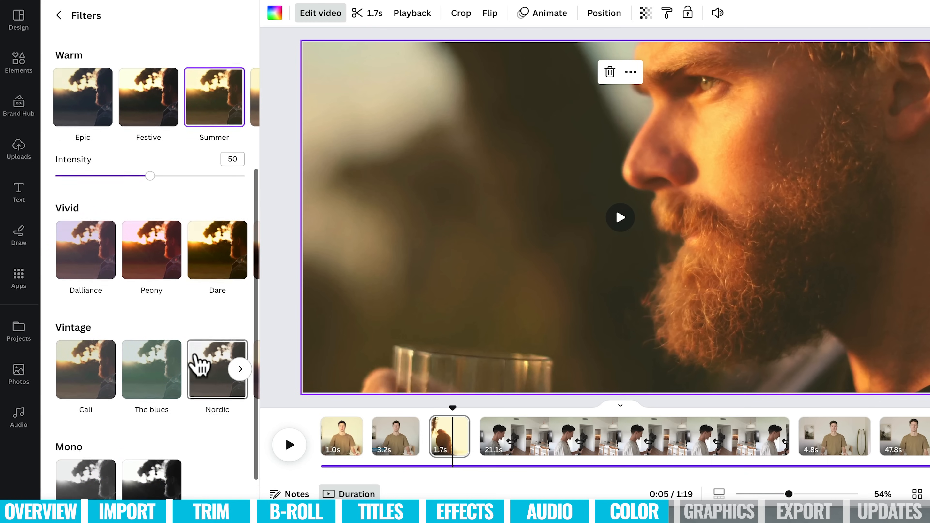
pyautogui.click(93, 368)
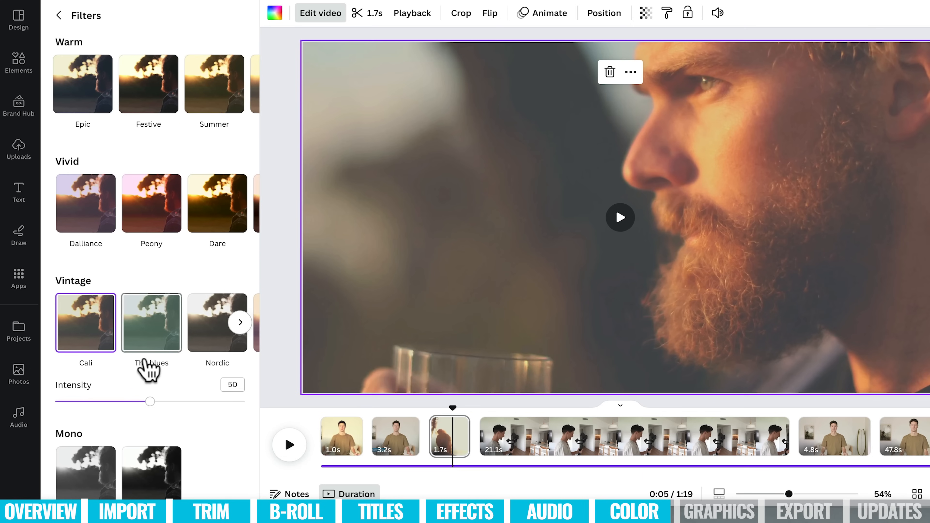
pyautogui.click(205, 329)
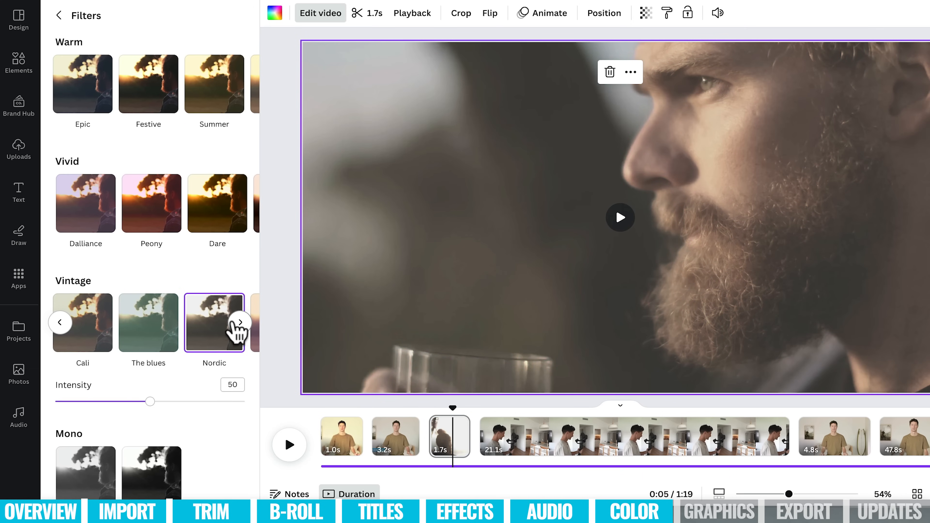
pyautogui.scroll(-1, 149, 316)
pyautogui.scroll(8, 150, 316)
pyautogui.scroll(-9, 149, 316)
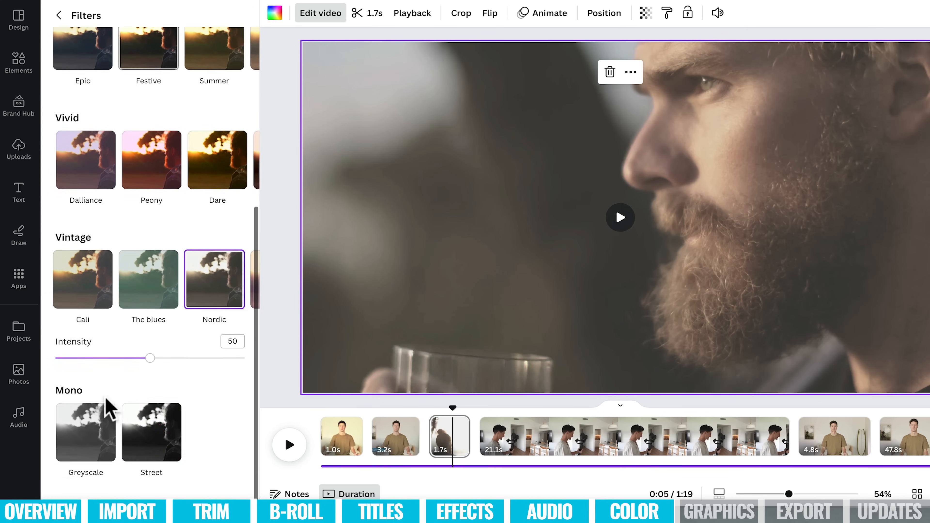
pyautogui.click(154, 441)
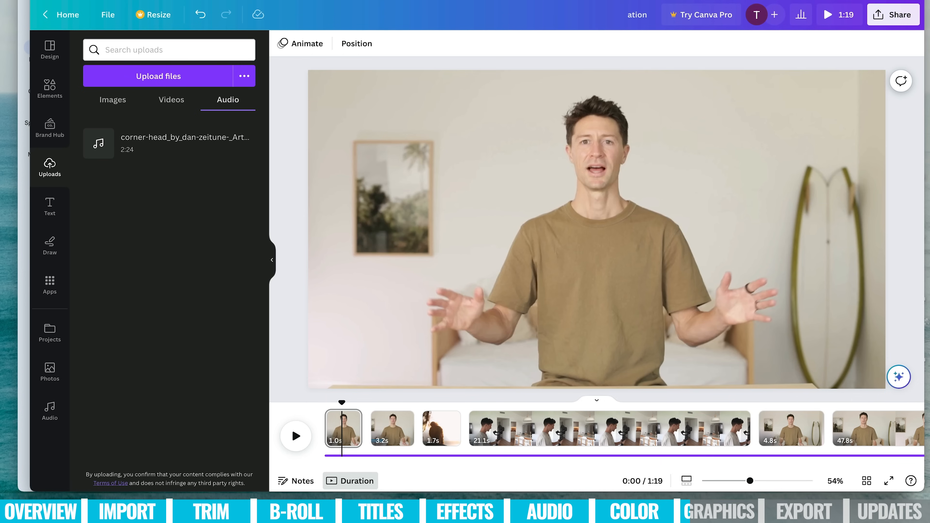
# Step: Add a blank page after the opening 1.0 s clip and search the video templates for YouTube Intros
pyautogui.click(379, 427)
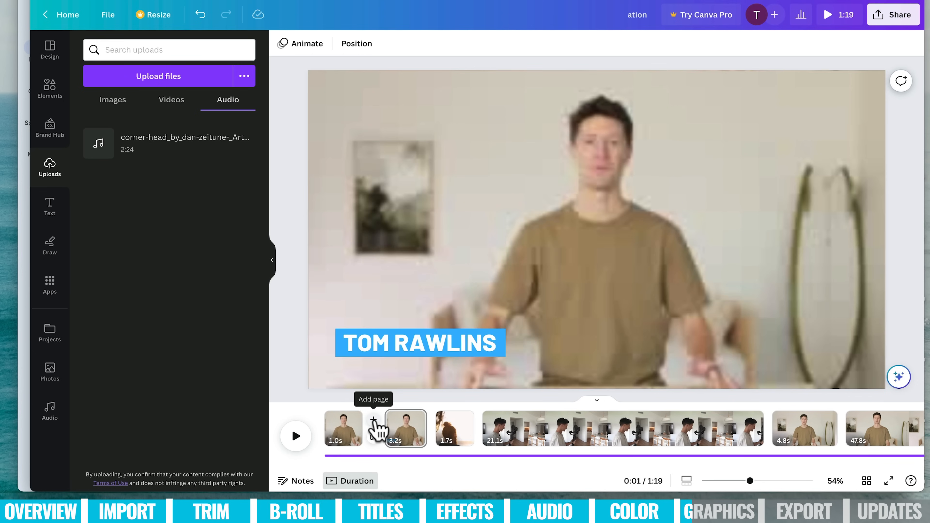
pyautogui.click(374, 421)
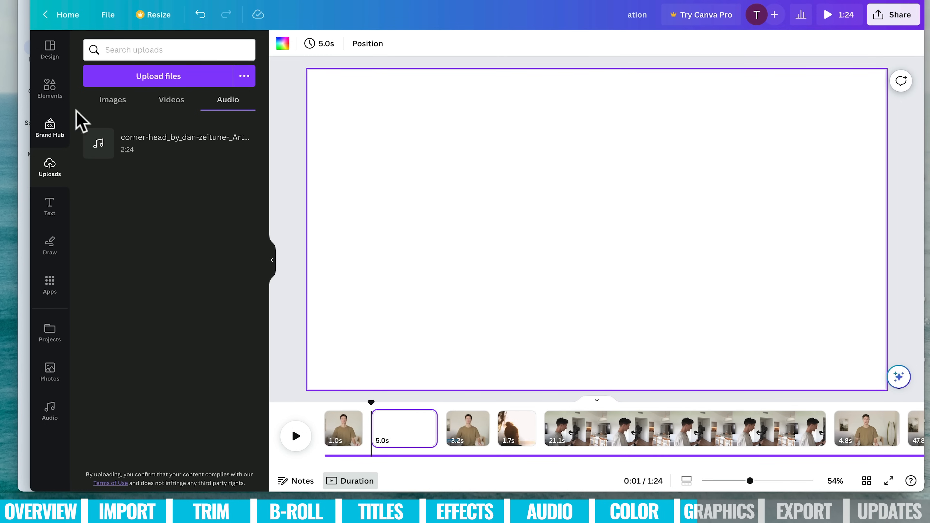
pyautogui.click(49, 47)
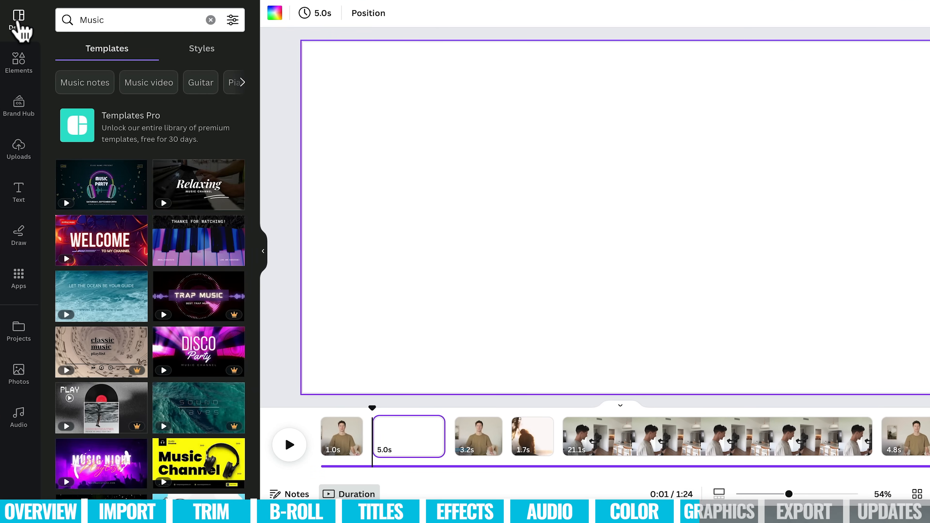
pyautogui.click(124, 20)
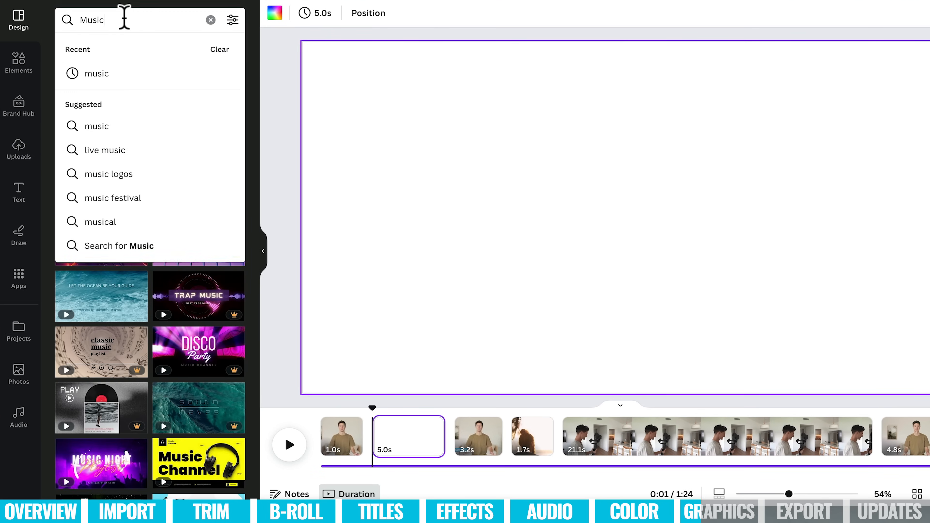
pyautogui.moveTo(109, 20); pyautogui.dragTo(62, 20)
pyautogui.write('intro')
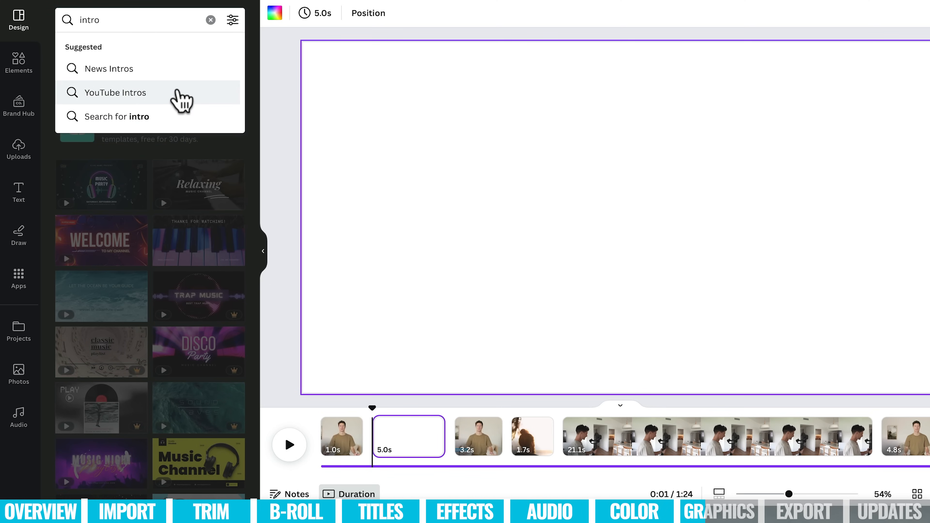
pyautogui.click(178, 94)
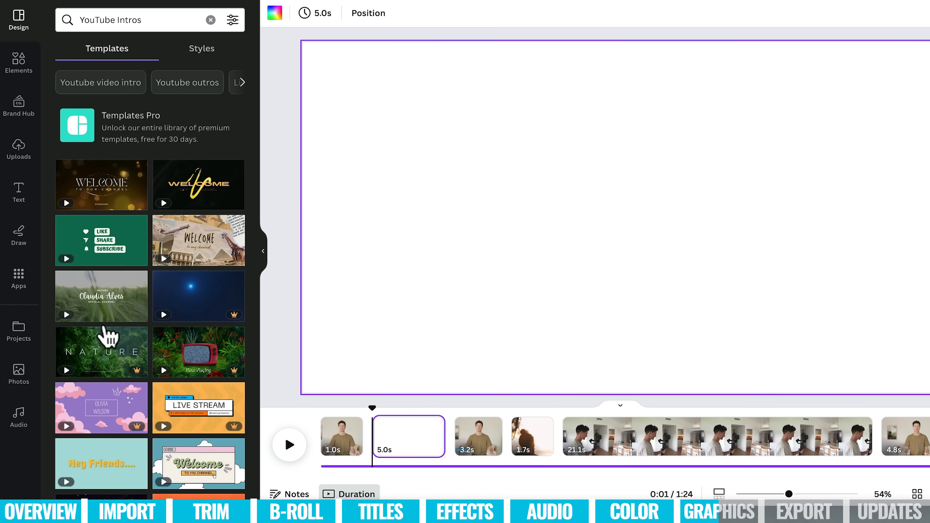
# Step: Apply the Black & Orange Simple Welcome intro to the blank page and replace "MY CHANNEL" with "LOVE" and the creator's first name
pyautogui.moveTo(203, 198); pyautogui.dragTo(426, 112)
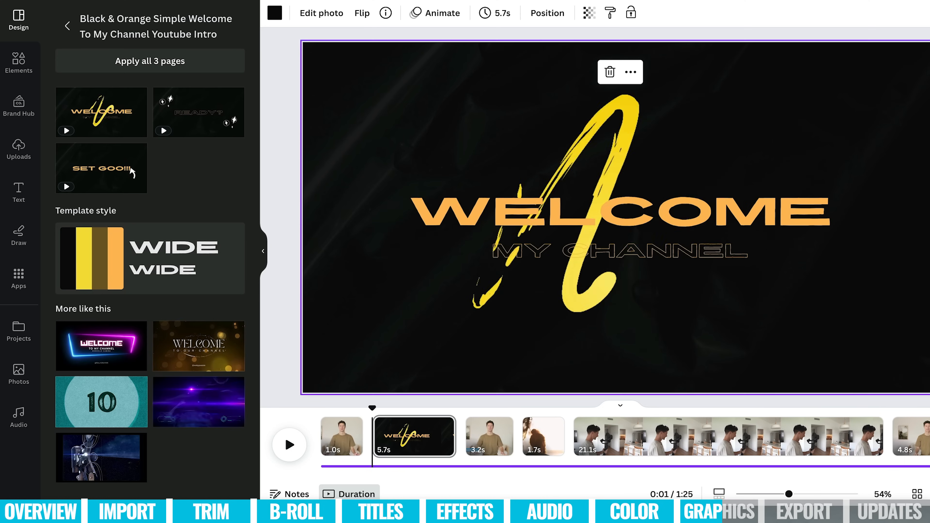
pyautogui.doubleClick(727, 249)
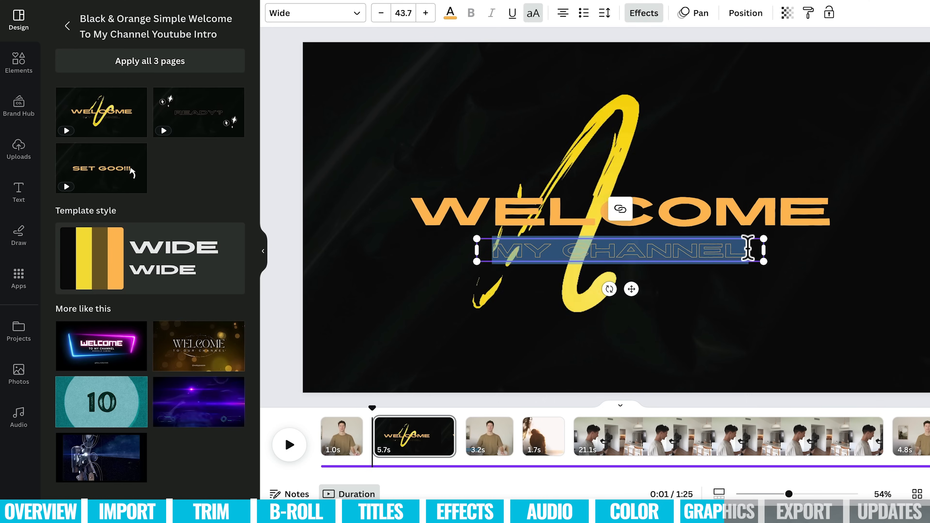
pyautogui.write('LOVE TOM')
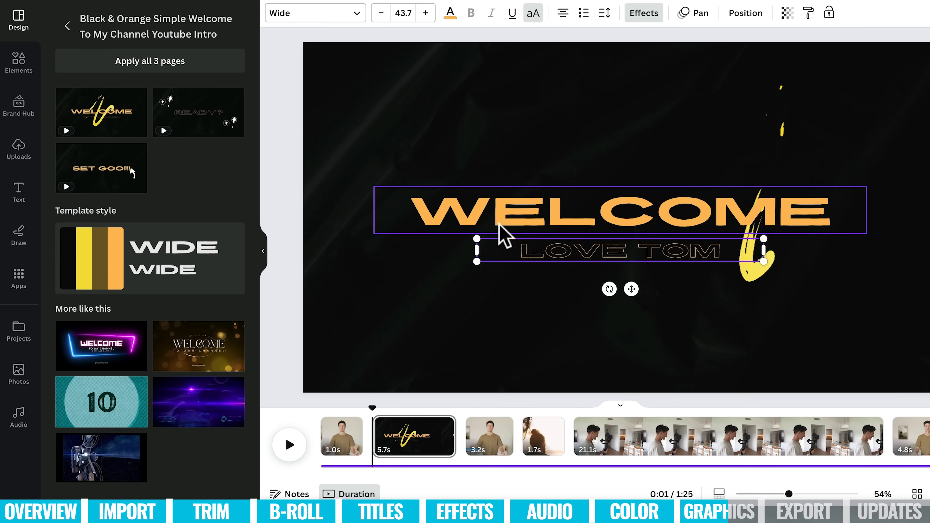
# Step: Search the video templates for "Youtube endscreen"
pyautogui.click(592, 135)
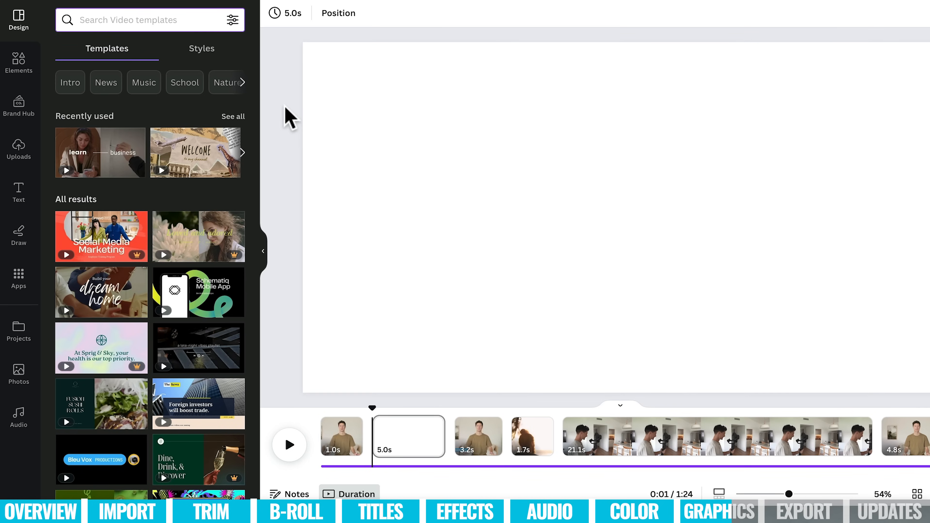
pyautogui.click(133, 22)
pyautogui.write('Youtb')
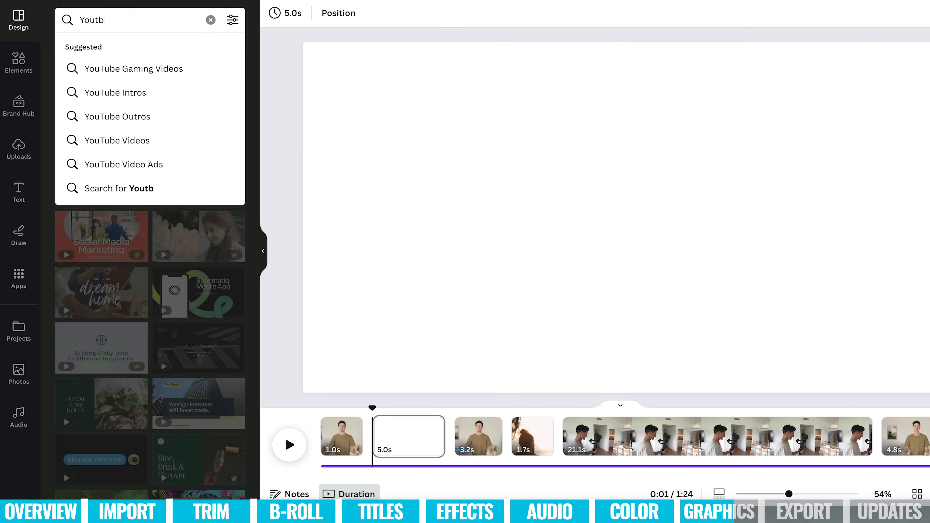
pyautogui.press('BackSpace')
pyautogui.press('BackSpace')
pyautogui.write('u')
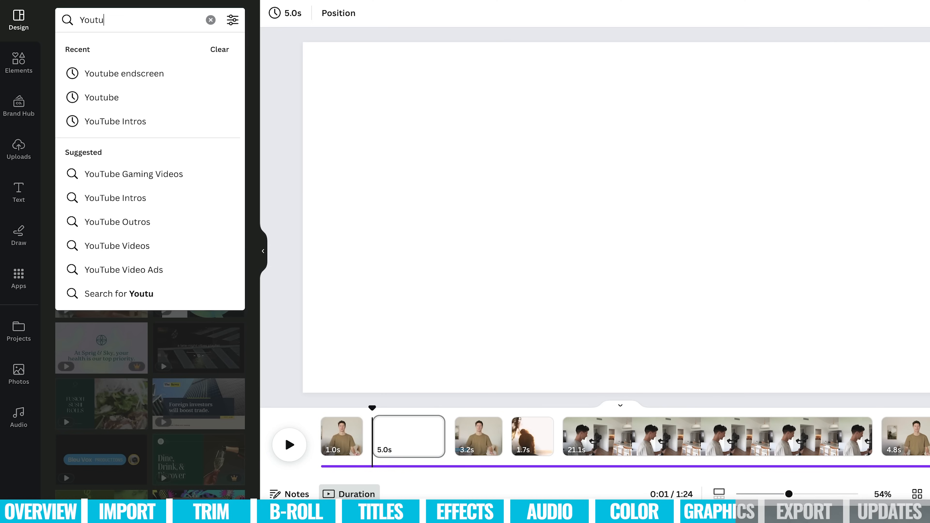
pyautogui.write('be endscreen')
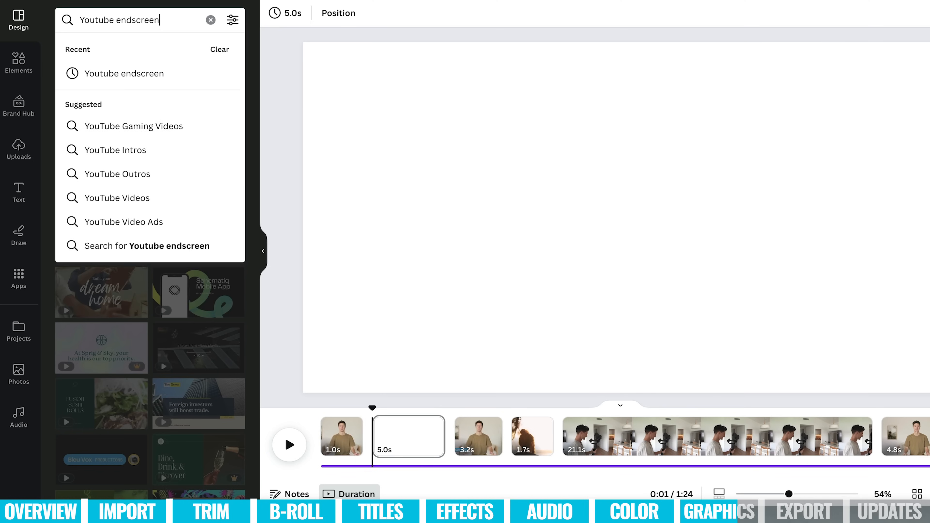
pyautogui.press('Return')
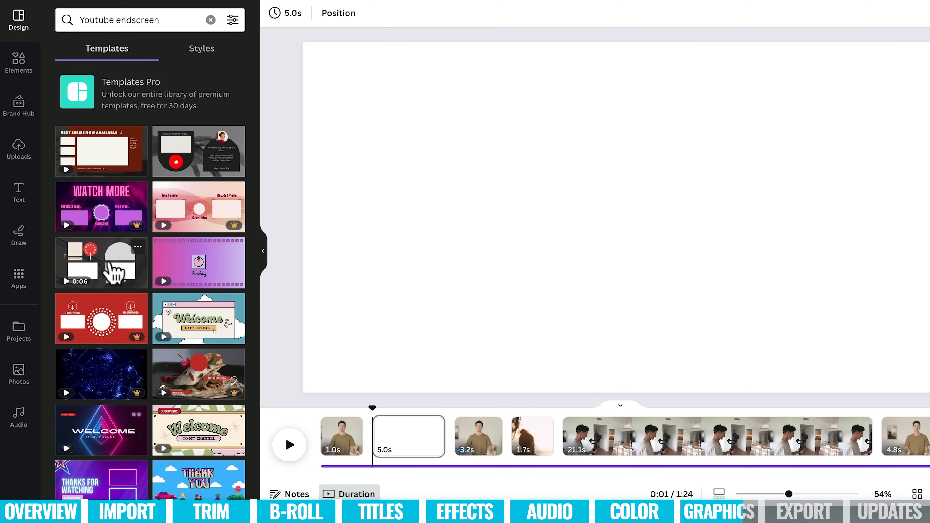
# Step: Try the dark end-screen template with the red Subscribe badge on the blank page, placed at the end of the timeline
pyautogui.click(114, 271)
pyautogui.moveTo(410, 436); pyautogui.dragTo(768, 453)
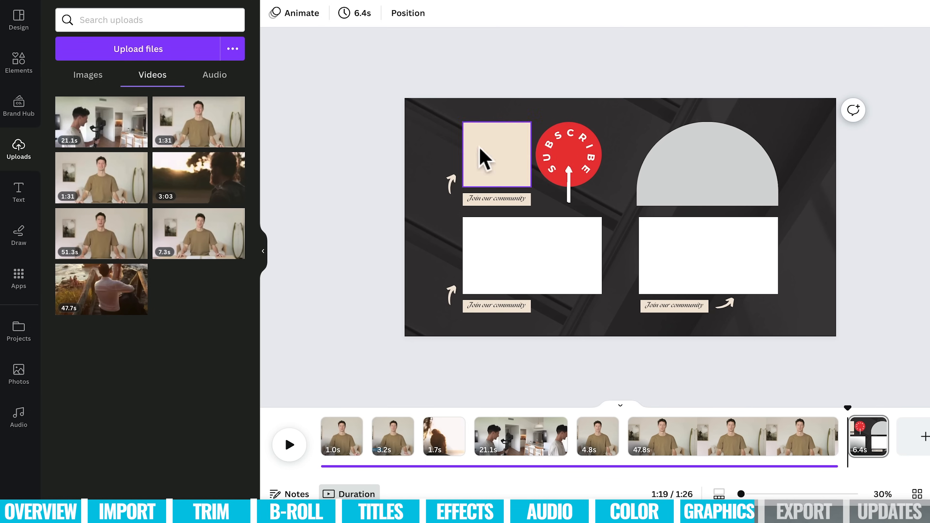
pyautogui.click(873, 443)
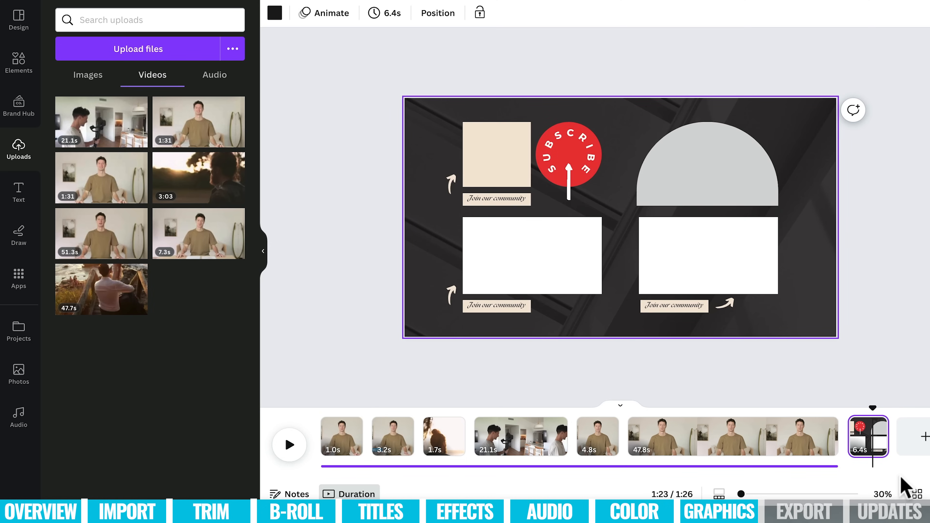
pyautogui.press('Delete')
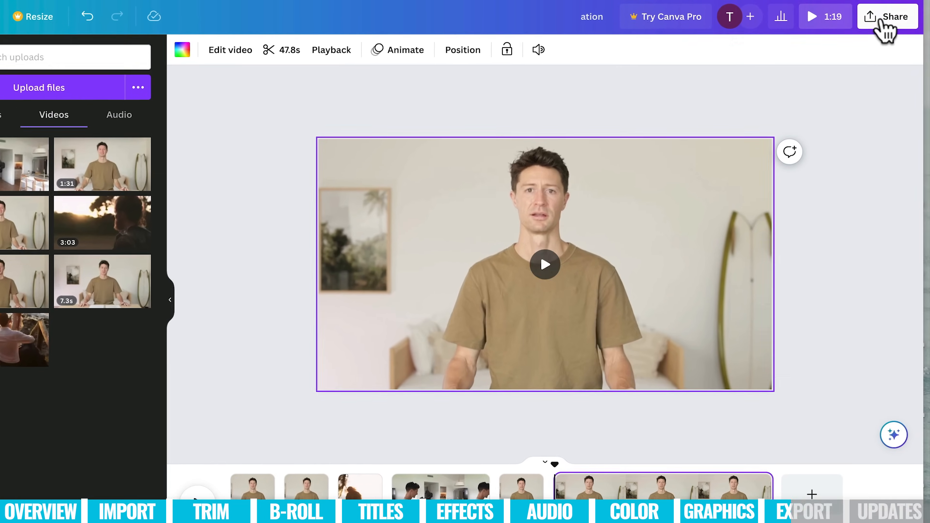
# Step: Download all pages of the project as an MP4 video at 1080p (HD) quality
pyautogui.click(893, 15)
pyautogui.click(780, 352)
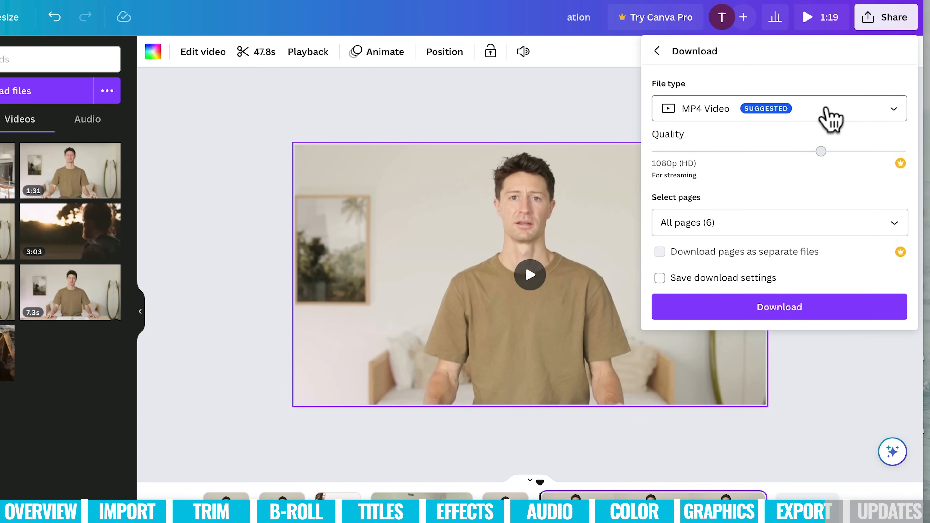
pyautogui.click(794, 310)
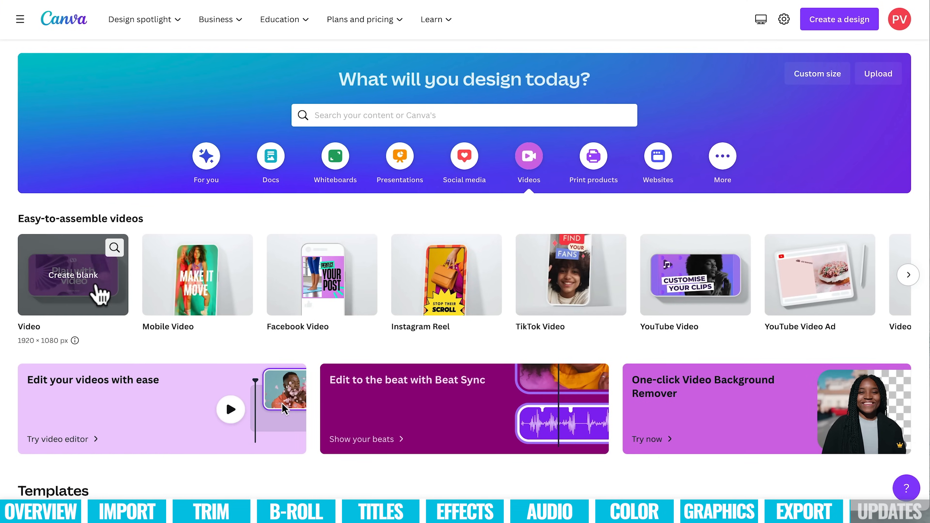
# Step: Create a blank 1920 × 1080 px video and line up the six uploaded clips, trimming the longer ones to about 5 s each
pyautogui.click(99, 293)
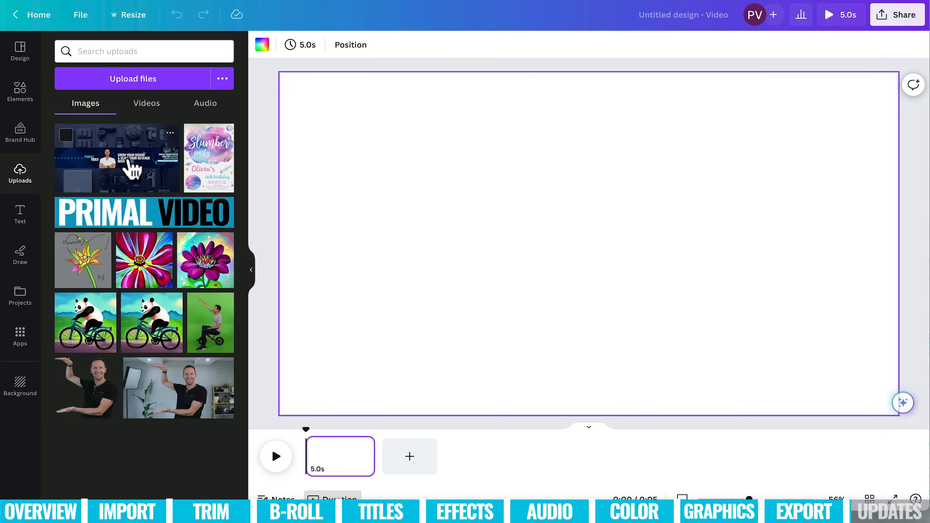
pyautogui.click(146, 104)
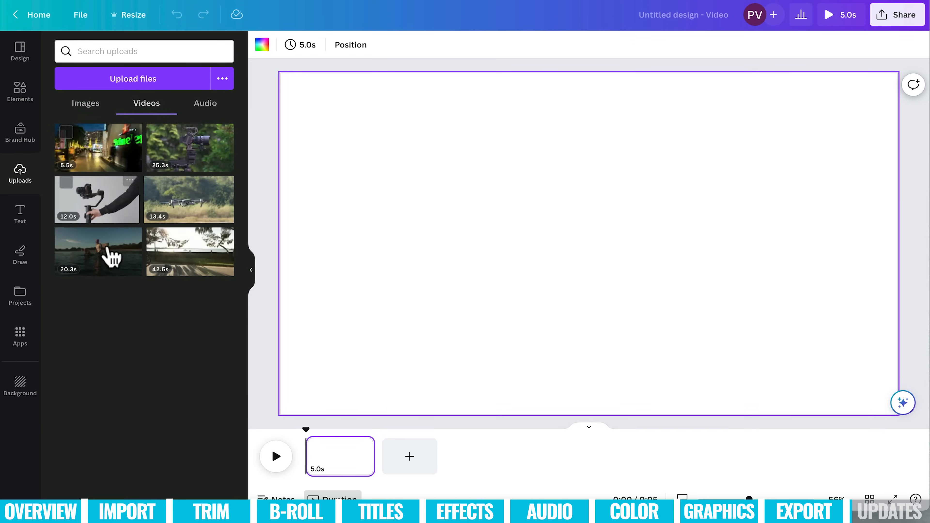
pyautogui.moveTo(99, 152); pyautogui.dragTo(328, 468)
pyautogui.moveTo(183, 156); pyautogui.dragTo(421, 466)
pyautogui.moveTo(733, 459); pyautogui.dragTo(461, 463)
pyautogui.moveTo(97, 199); pyautogui.dragTo(639, 465)
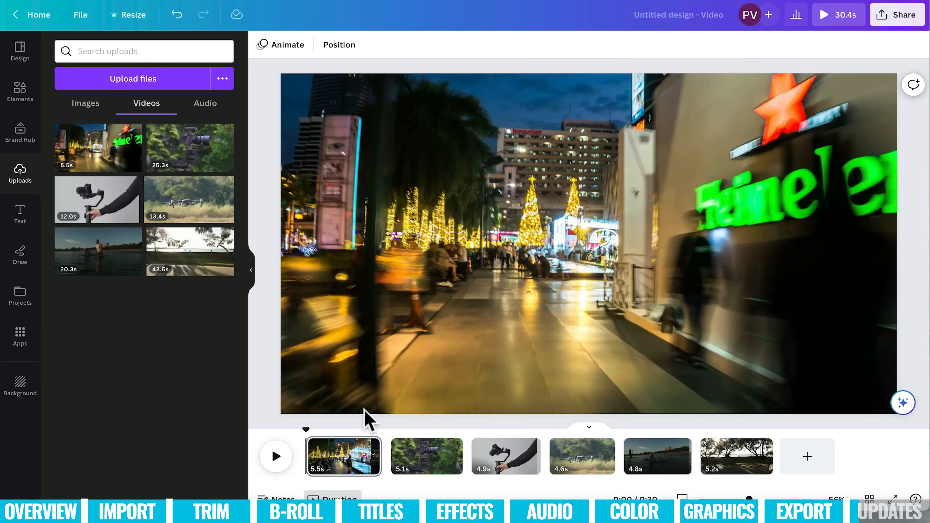
# Step: Add the uploaded Hotham track "Next to You" beneath the clips and show its beat markers with Beat Sync
pyautogui.click(207, 104)
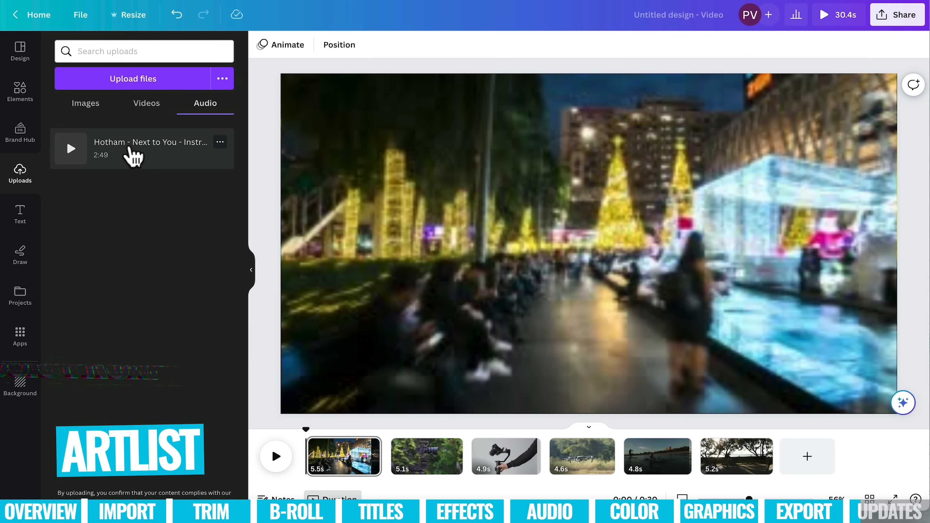
pyautogui.moveTo(124, 162); pyautogui.dragTo(447, 483)
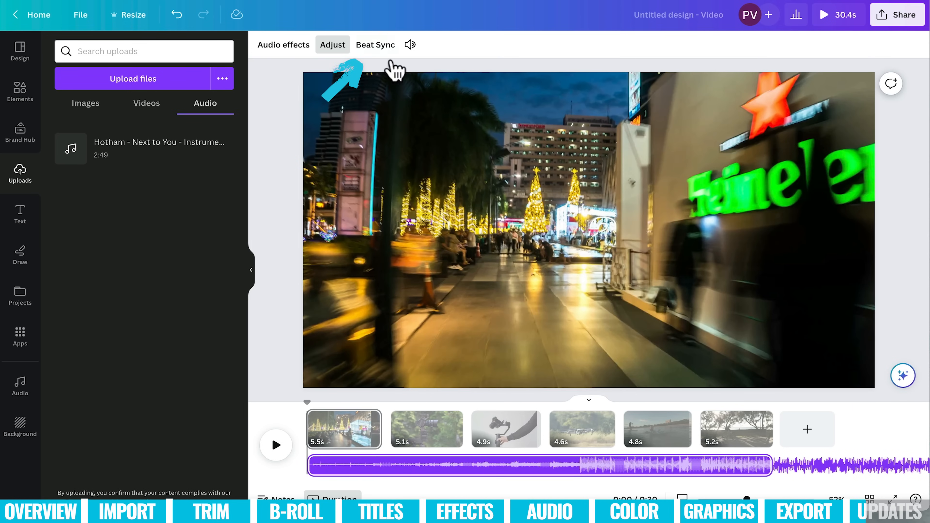
pyautogui.click(388, 51)
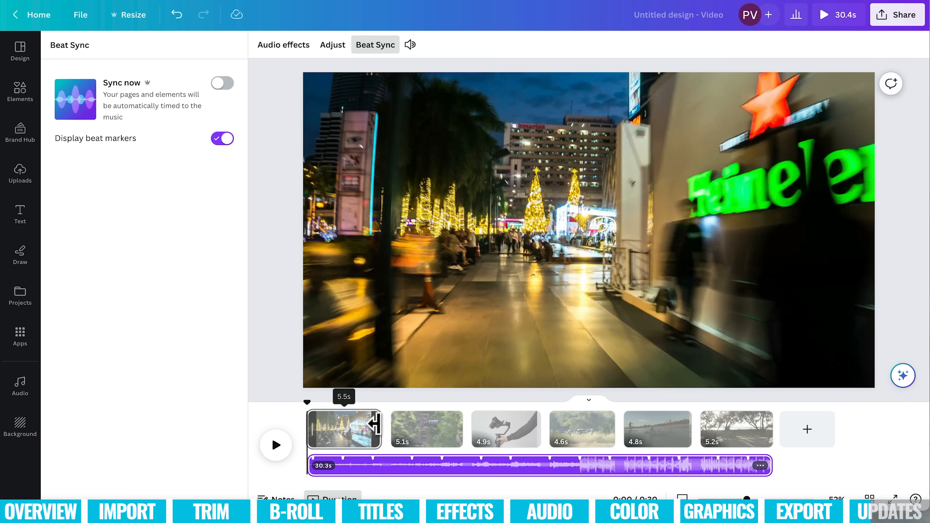
# Step: Try trimming the clips manually to the beat markers, the first to 2.6 s and the second and third to 2.1 s
pyautogui.moveTo(374, 425); pyautogui.dragTo(346, 428)
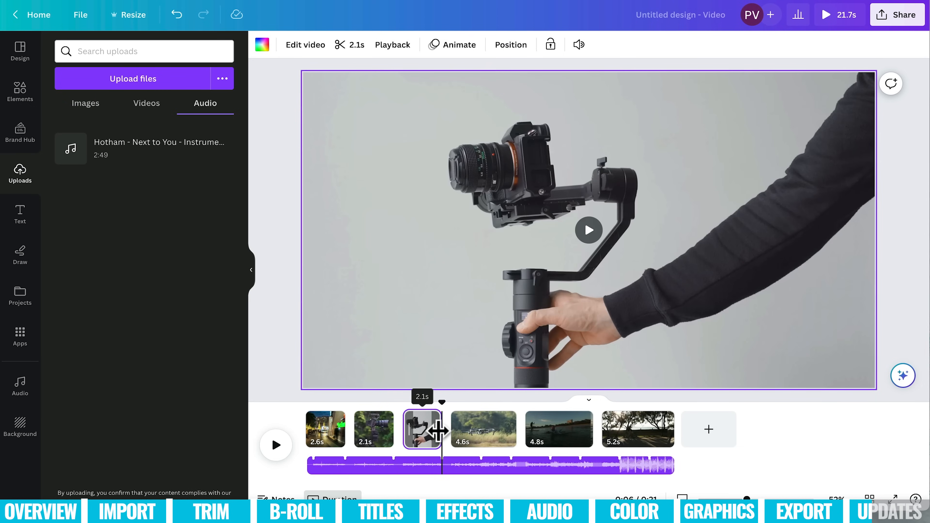
pyautogui.moveTo(515, 430); pyautogui.dragTo(480, 442)
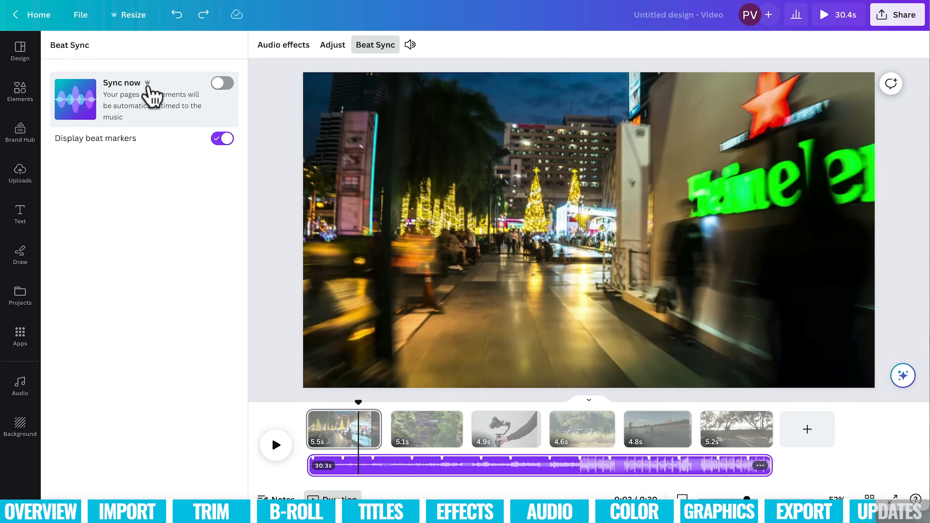
# Step: Sync all clips automatically to the music with Beat Sync and play the result from the start
pyautogui.click(220, 84)
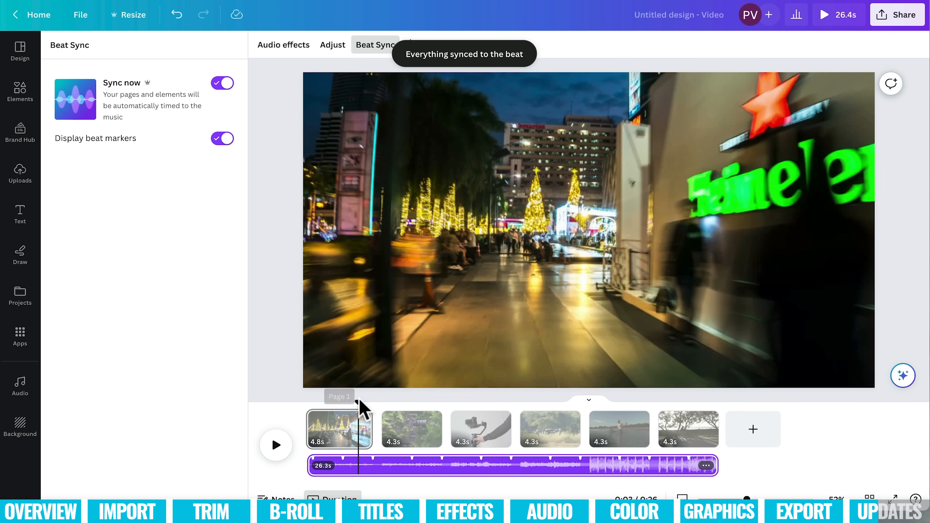
pyautogui.moveTo(358, 402); pyautogui.dragTo(297, 401)
pyautogui.click(273, 440)
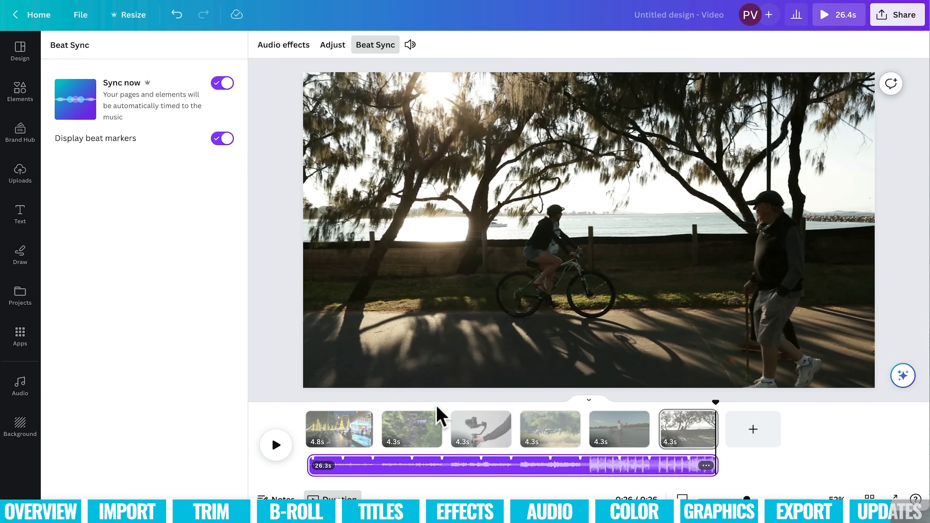
pyautogui.moveTo(717, 403); pyautogui.dragTo(306, 402)
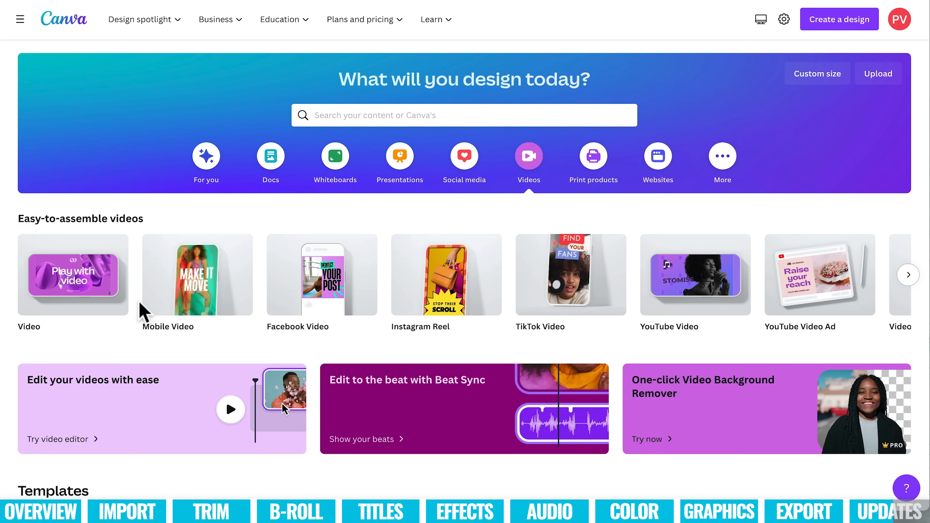
# Step: Create another blank 1920 × 1080 px video and place the 20.3 s ocean clip so that it nearly fills the page
pyautogui.moveTo(115, 320)
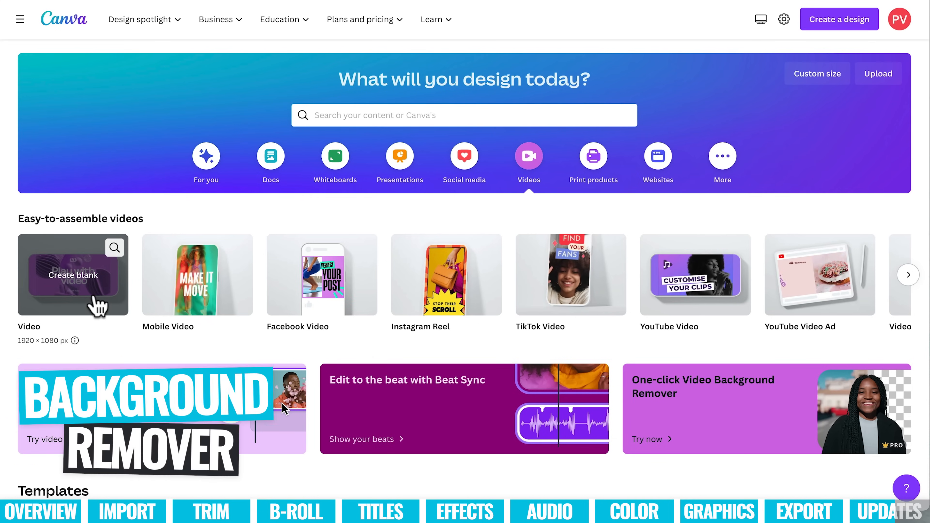
pyautogui.click(95, 299)
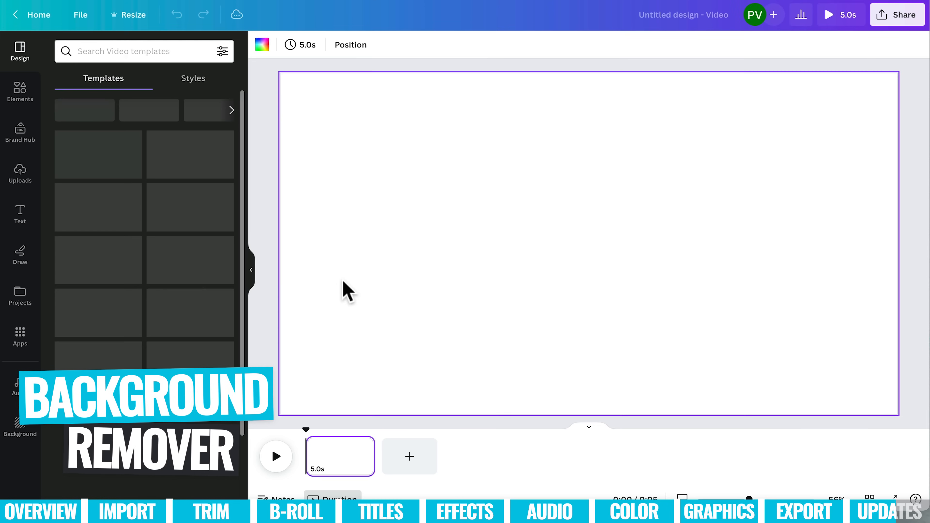
pyautogui.moveTo(97, 261); pyautogui.dragTo(409, 186)
pyautogui.moveTo(534, 247); pyautogui.dragTo(480, 192)
# Step: Add the 12.0 s camera gimbal clip on top and scale it to cover the ocean clip completely
pyautogui.moveTo(99, 207); pyautogui.dragTo(639, 224)
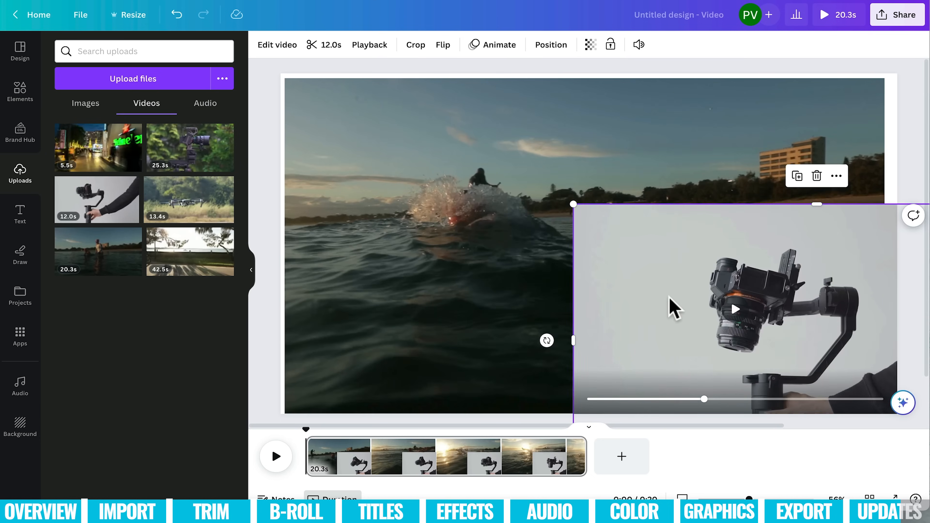
pyautogui.moveTo(669, 299); pyautogui.dragTo(435, 192)
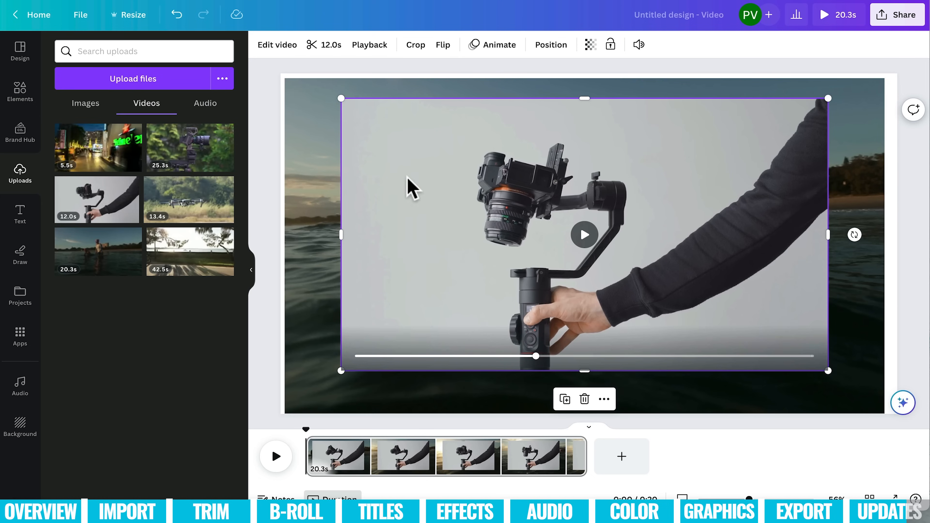
pyautogui.moveTo(412, 205); pyautogui.dragTo(385, 206)
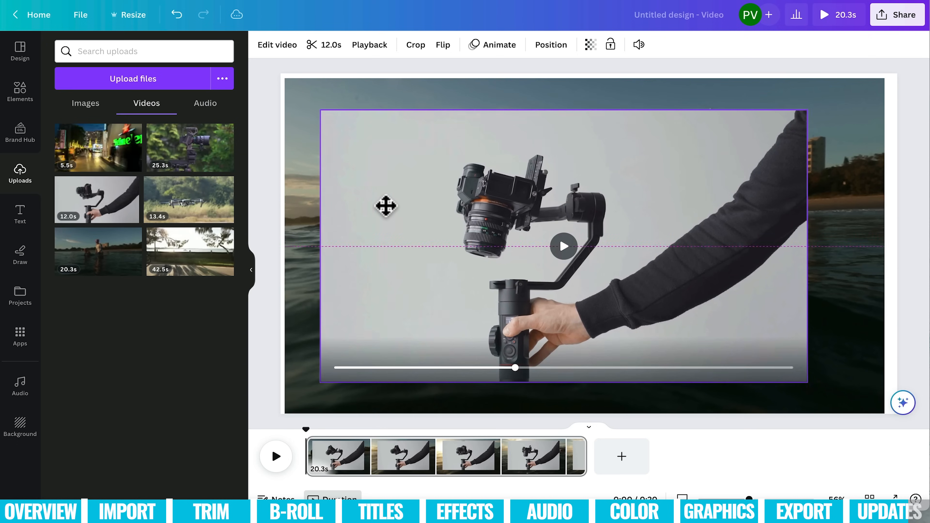
pyautogui.moveTo(412, 235); pyautogui.dragTo(384, 202)
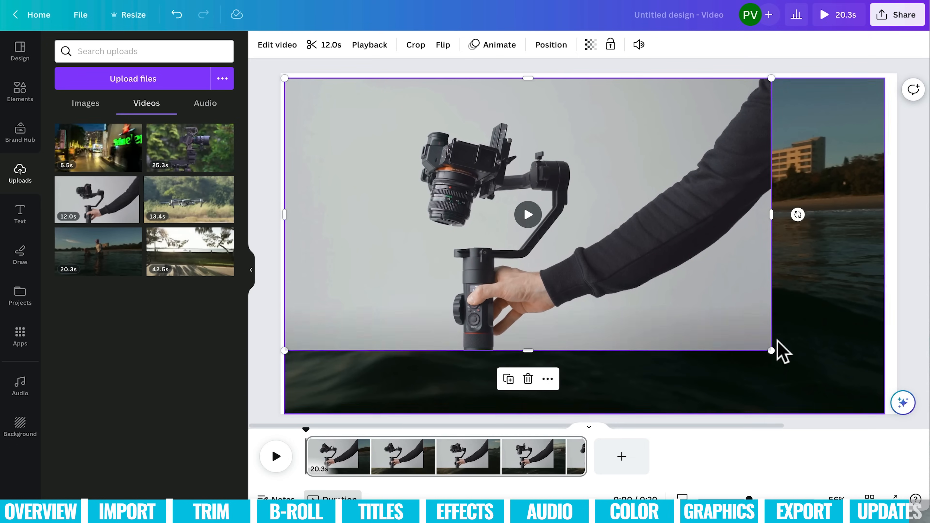
pyautogui.moveTo(772, 351); pyautogui.dragTo(896, 388)
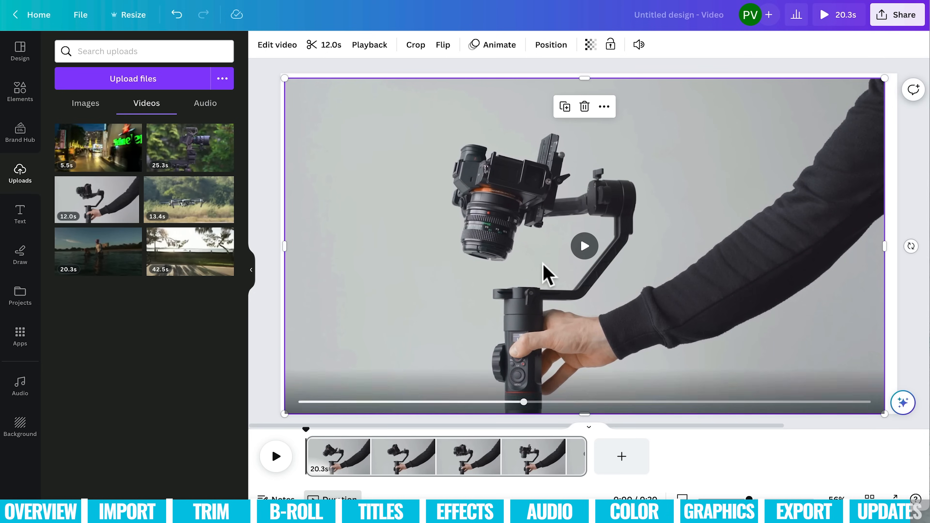
# Step: Apply Background Remover to the gimbal clip and play the composite over the ocean footage
pyautogui.click(277, 46)
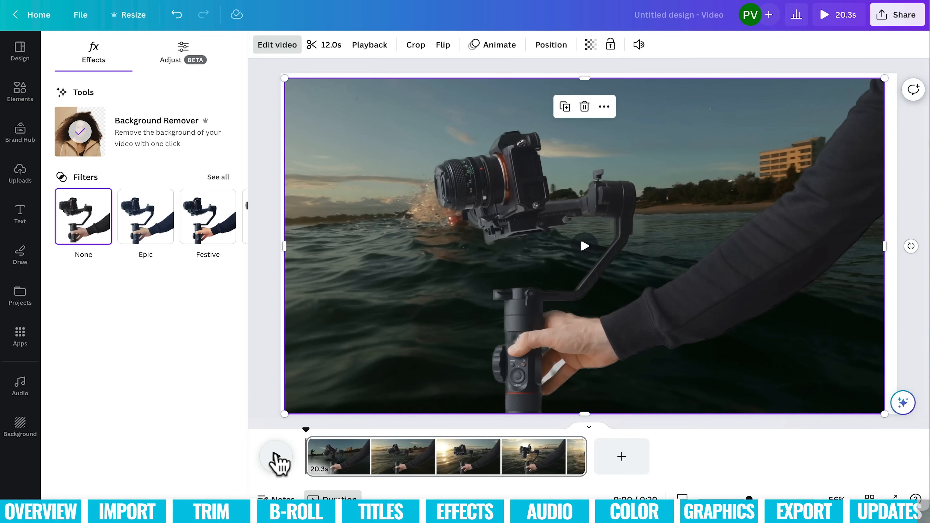
pyautogui.click(276, 458)
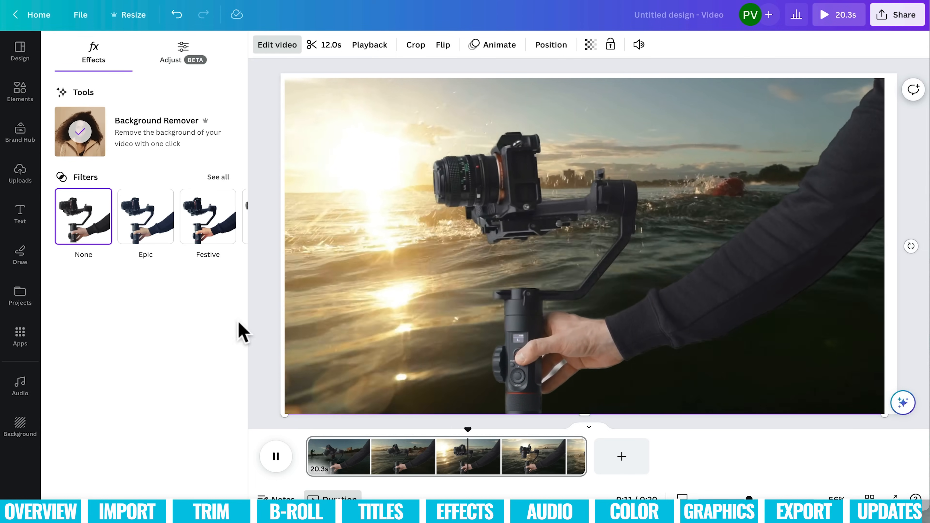
pyautogui.click(276, 458)
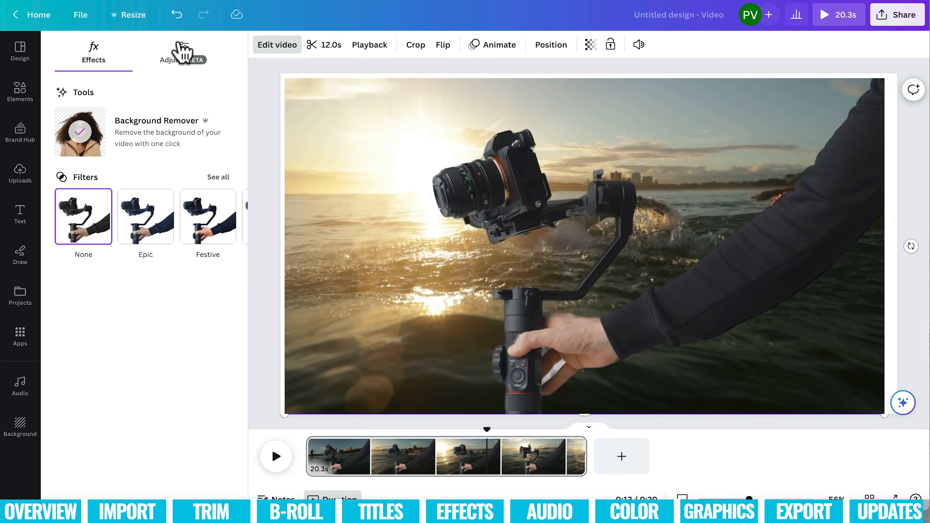
# Step: Adjust the gimbal clip's light settings to Brightness -10, Highlights -16, Shadows 12 and Fade 39
pyautogui.click(180, 52)
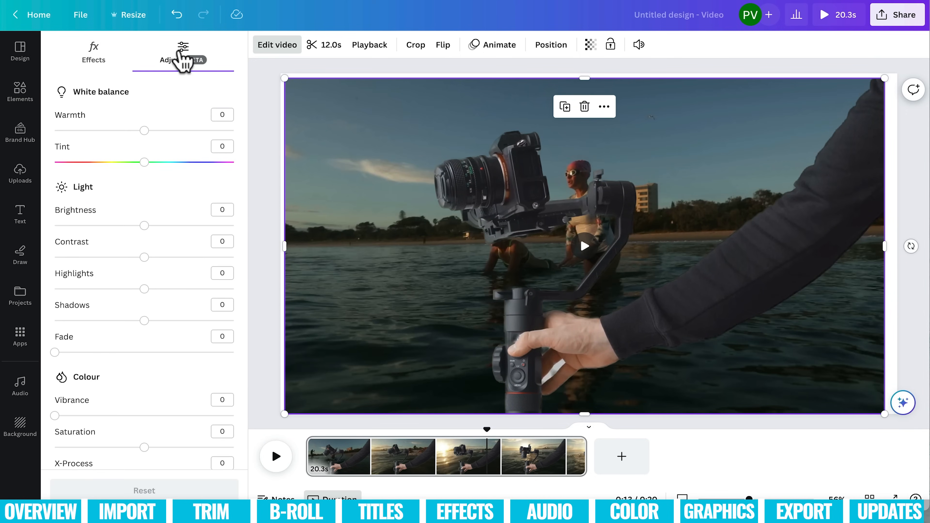
pyautogui.moveTo(145, 225)
pyautogui.mouseDown()
pyautogui.moveTo(115, 228)
pyautogui.moveTo(132, 226)
pyautogui.mouseUp()
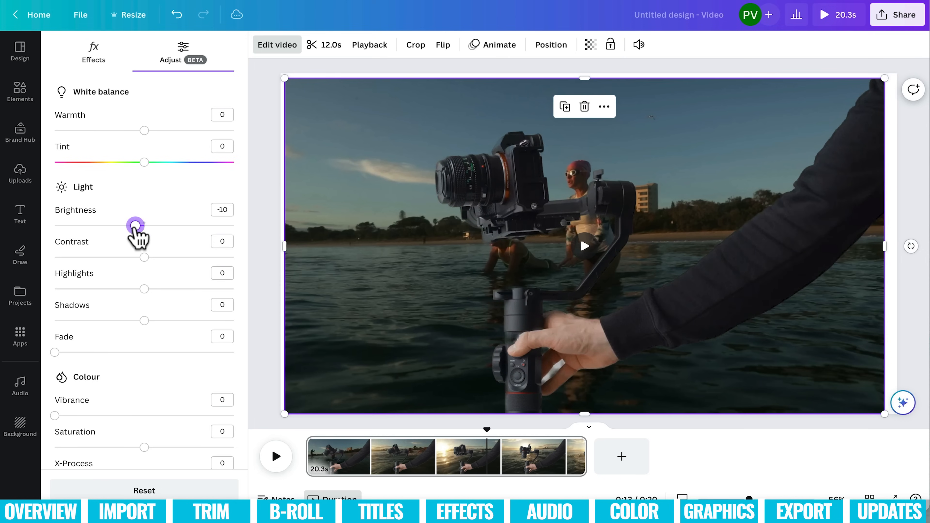
pyautogui.moveTo(145, 289); pyautogui.dragTo(125, 289)
pyautogui.moveTo(145, 320); pyautogui.dragTo(152, 321)
pyautogui.moveTo(55, 353); pyautogui.dragTo(141, 355)
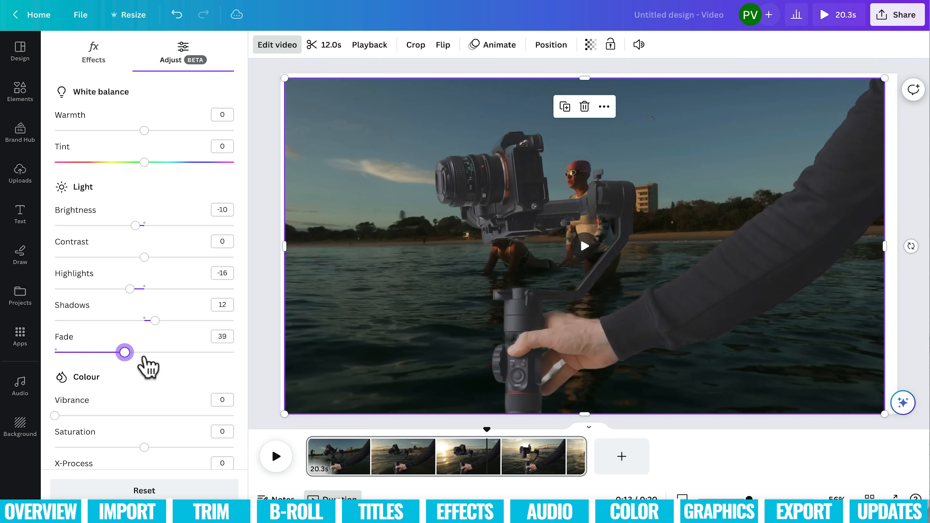